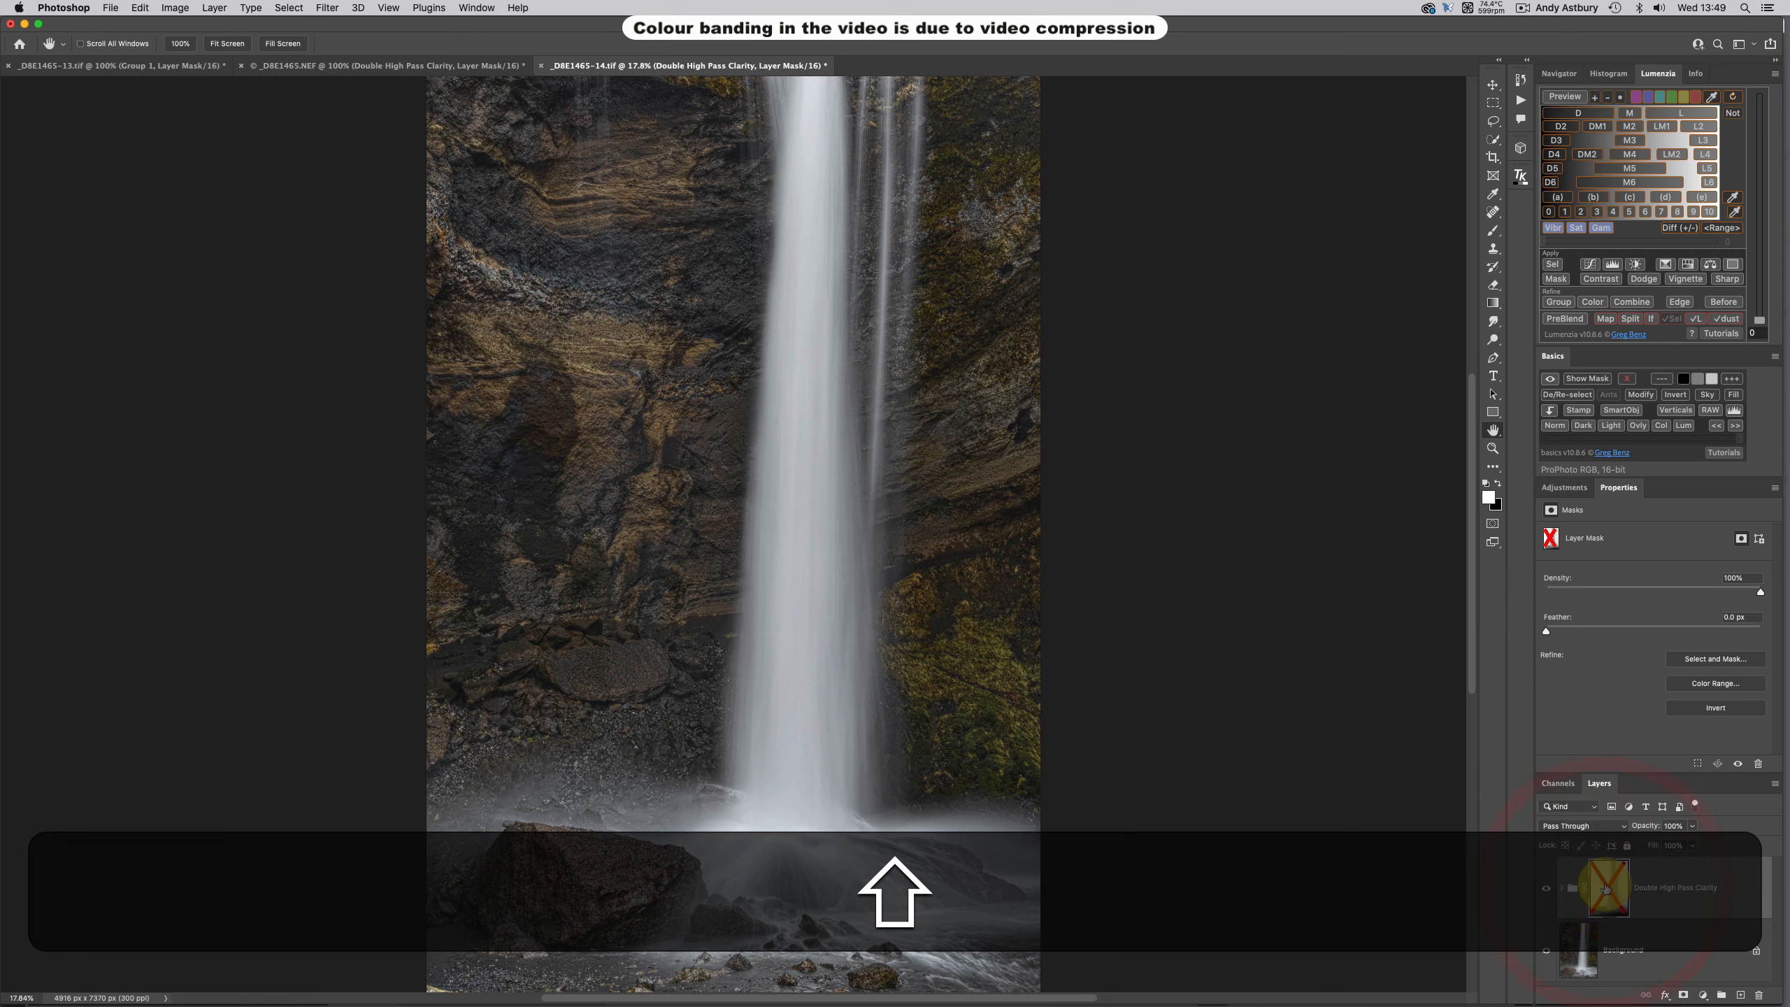
Compare the image with the Double High Pass Clarity group's layer mask disabled and enabled
shift+click(1607, 889)
shift+click(1606, 889)
shift+click(1606, 889)
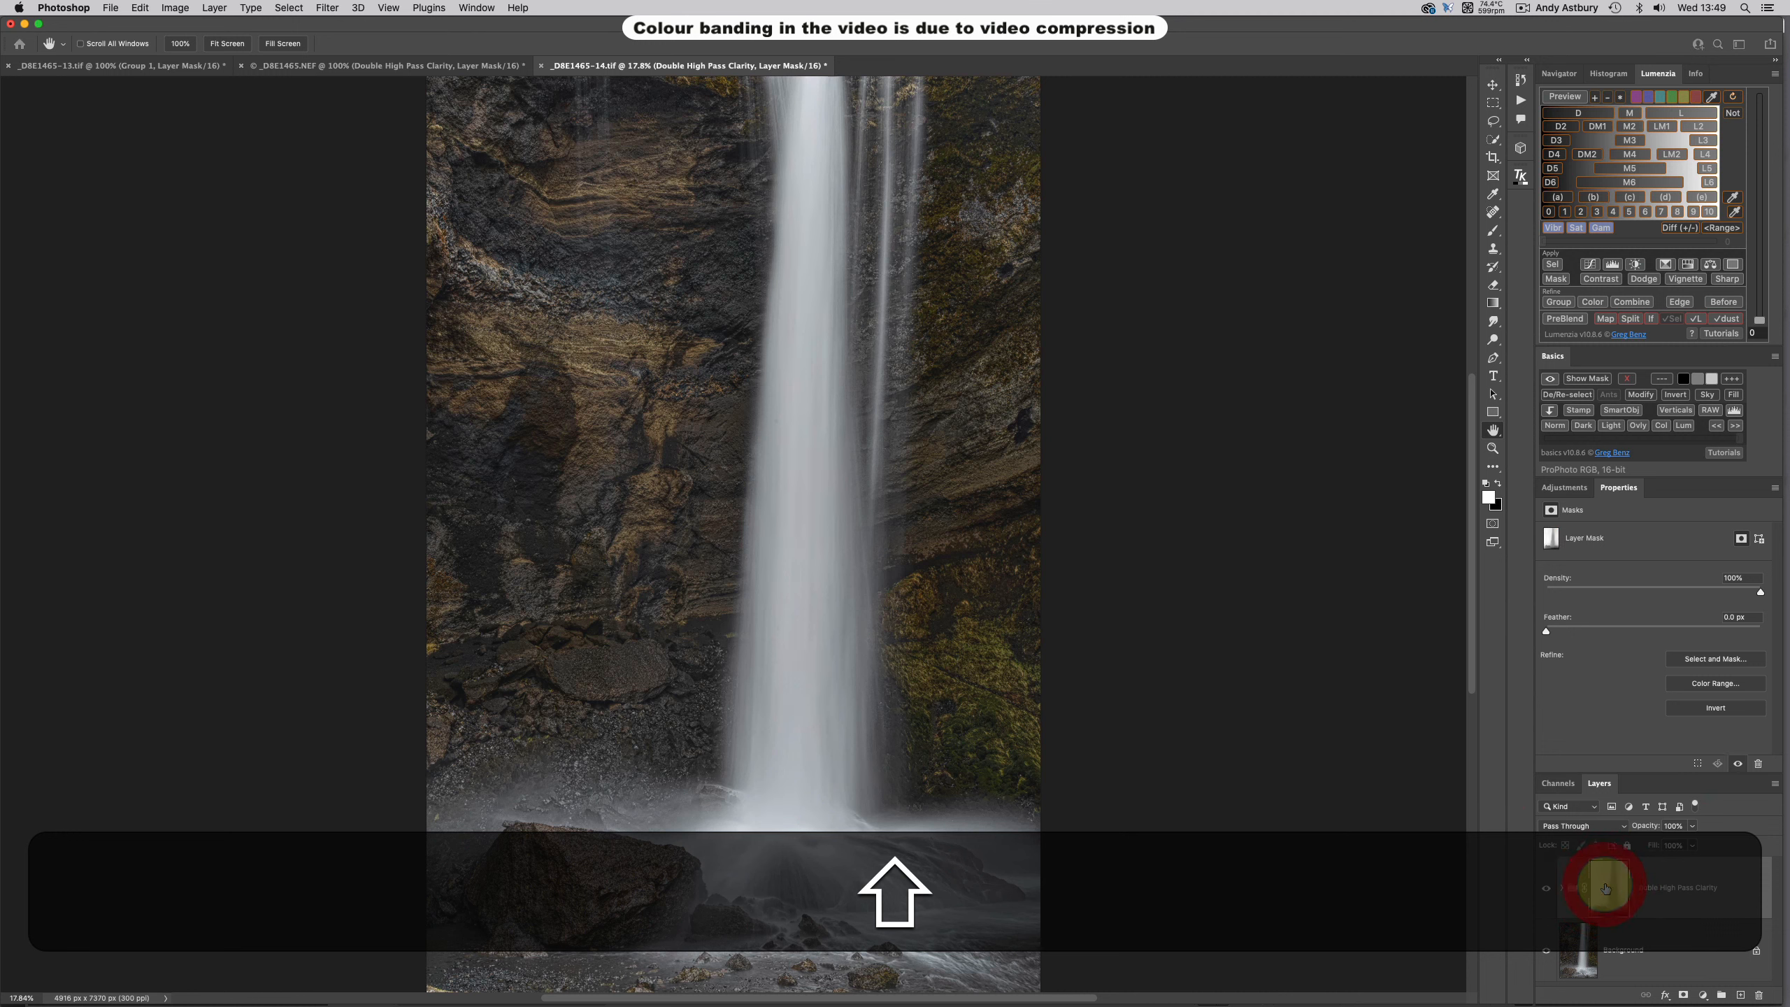
shift+click(1606, 889)
shift+click(1606, 889)
shift+click(1607, 888)
shift+click(1606, 889)
shift+click(1606, 888)
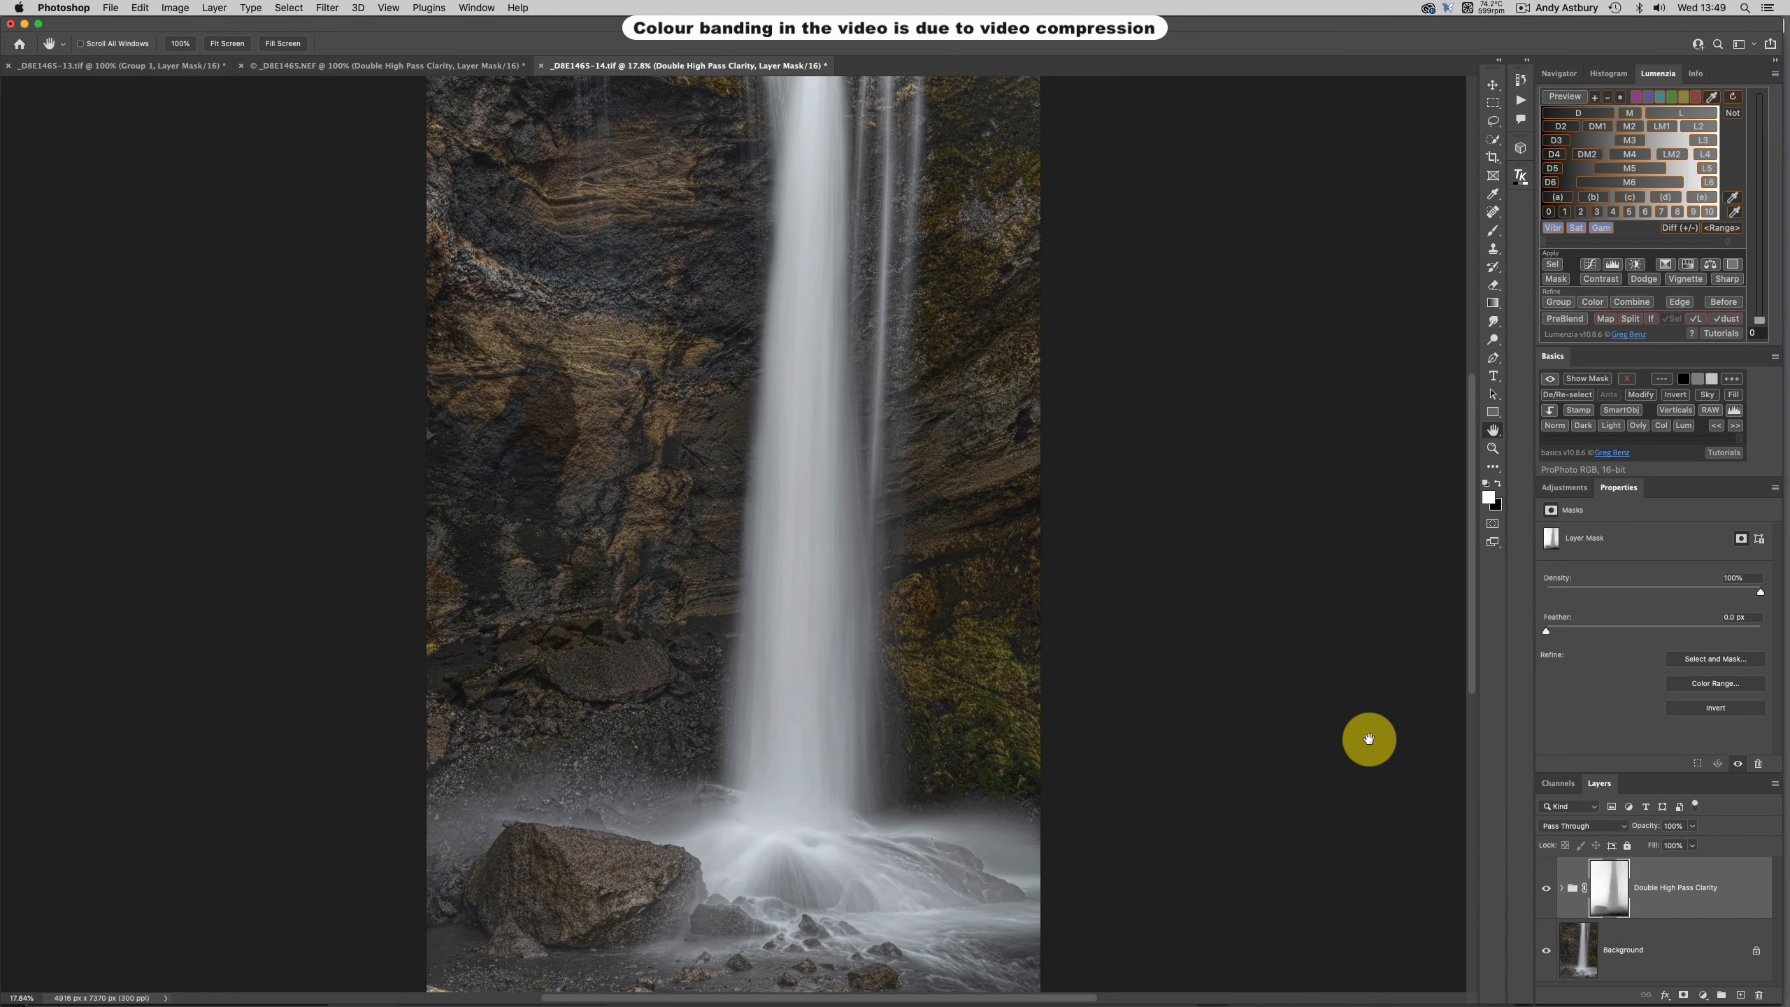
Paint white at 79% brush opacity on the Double High Pass Clarity mask over the foreground at the waterfall's base
key(b)
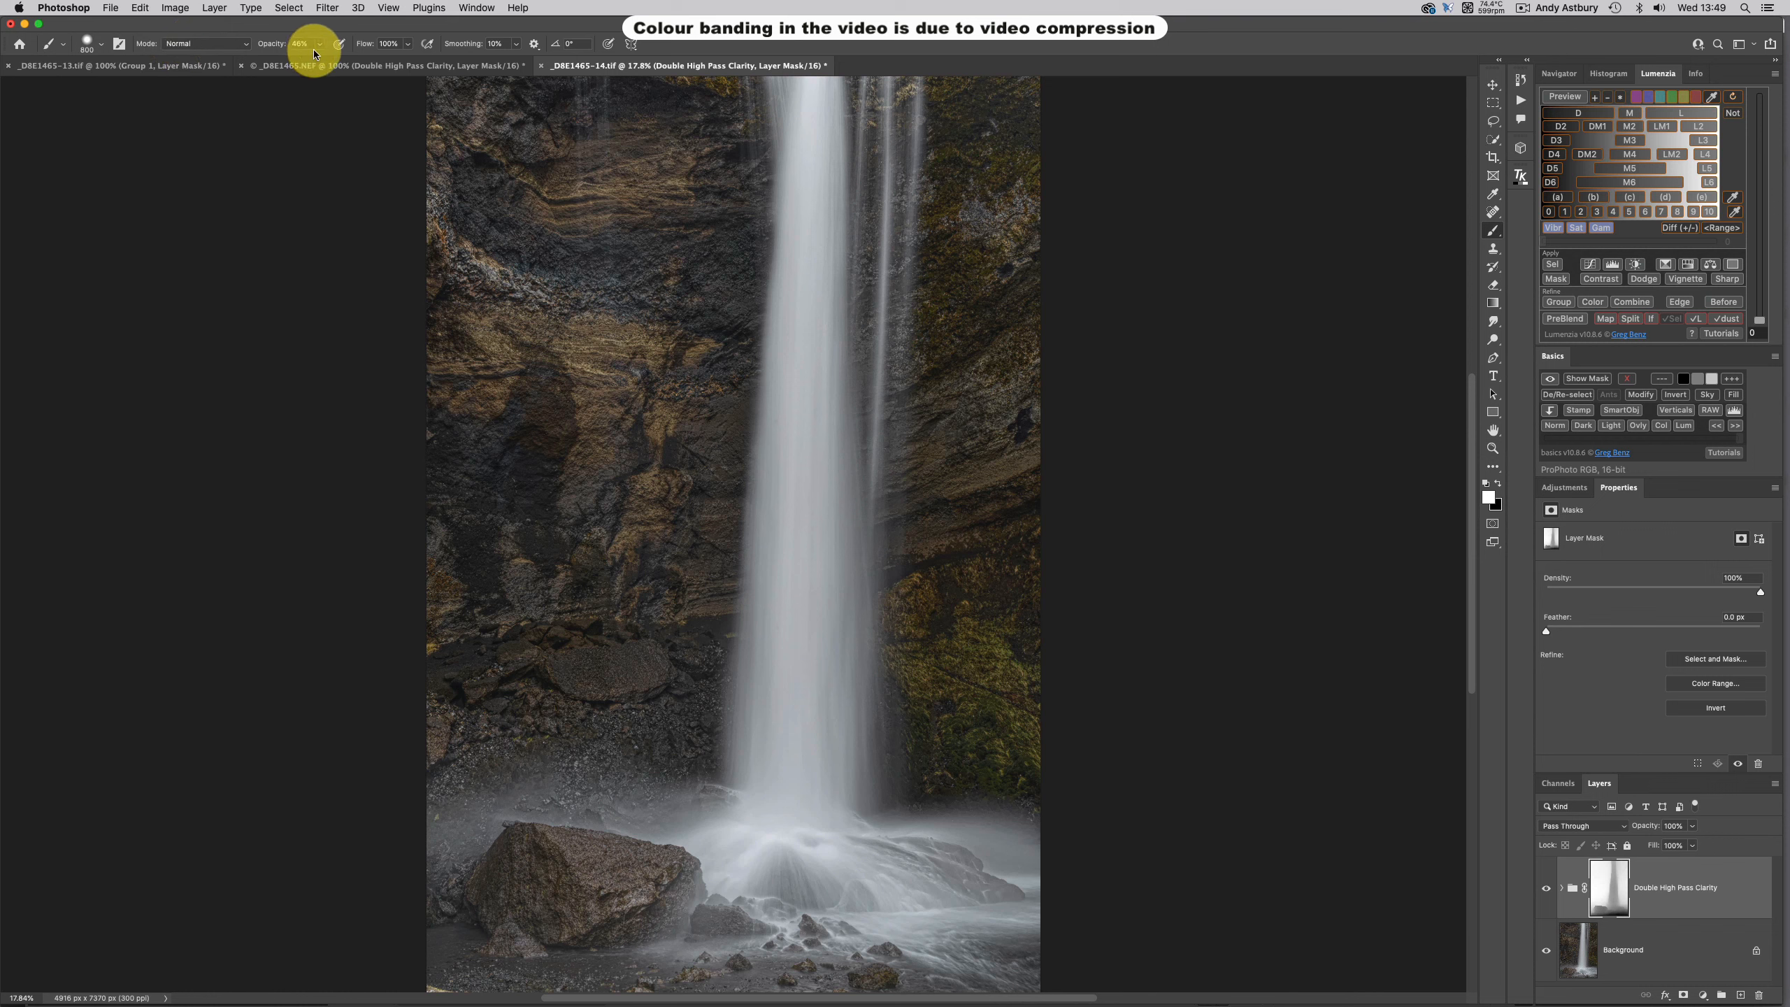
drag(316, 49, 349, 63)
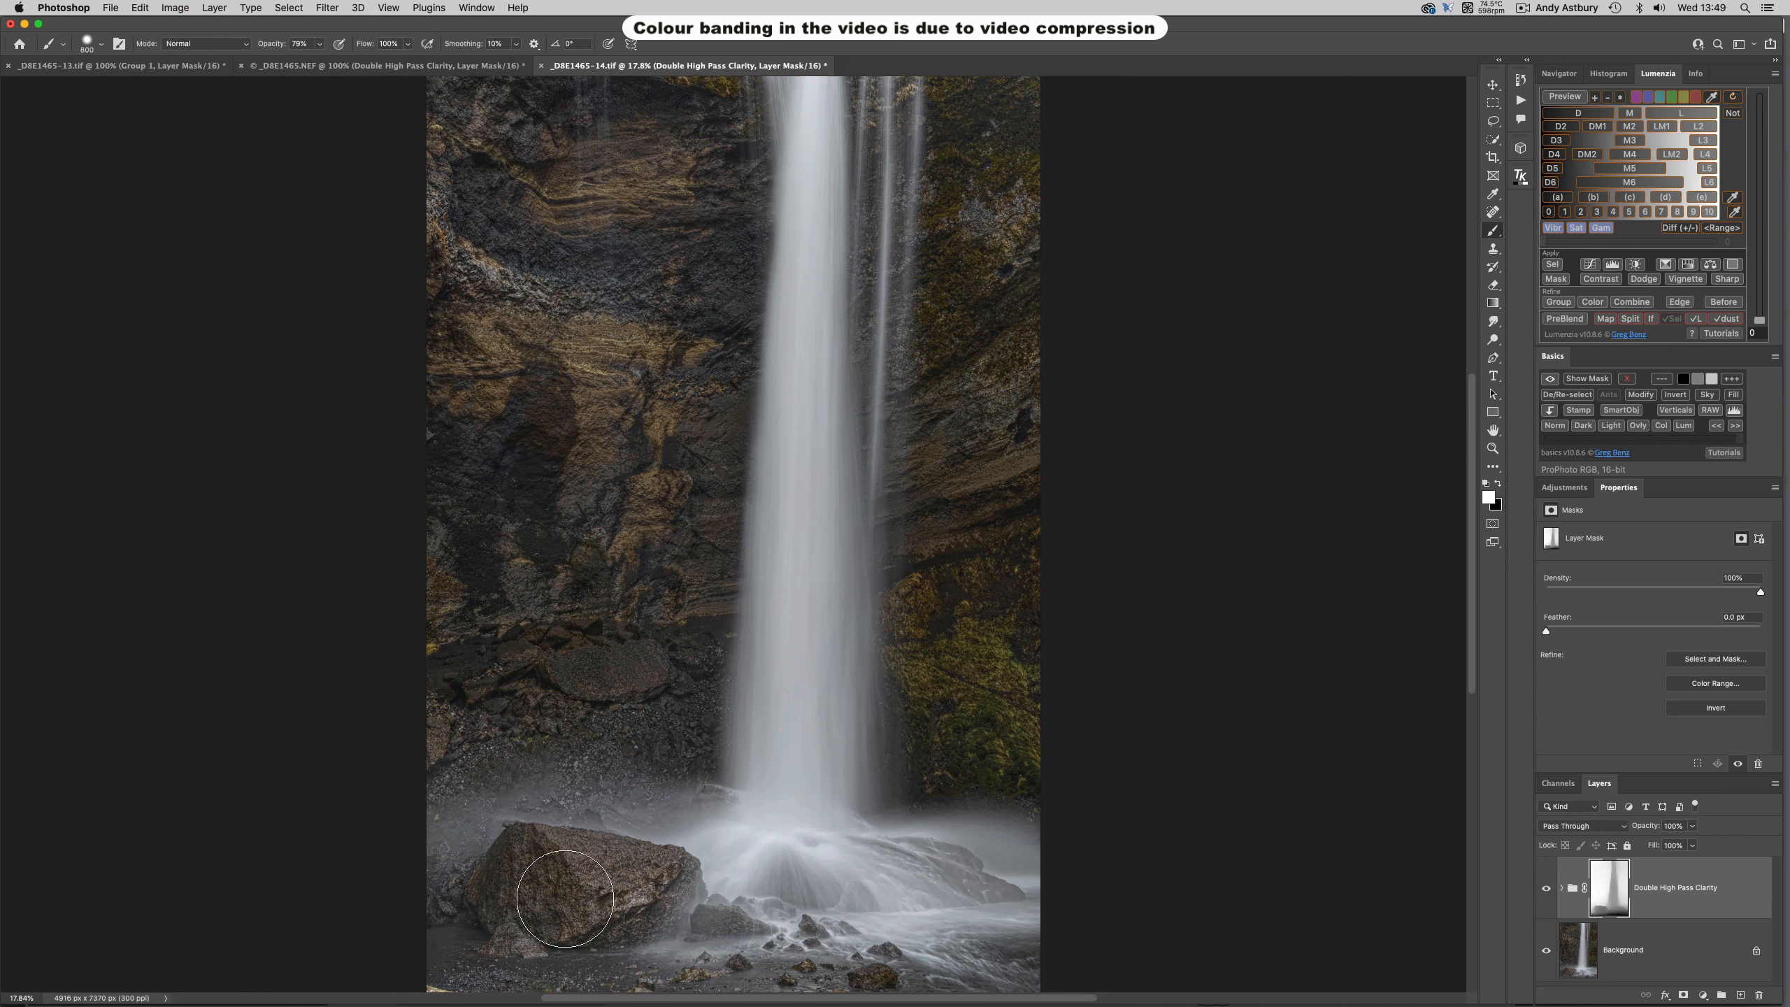
mouse_move(924, 936)
mouse_down()
mouse_move(1037, 910)
mouse_move(1108, 936)
mouse_up()
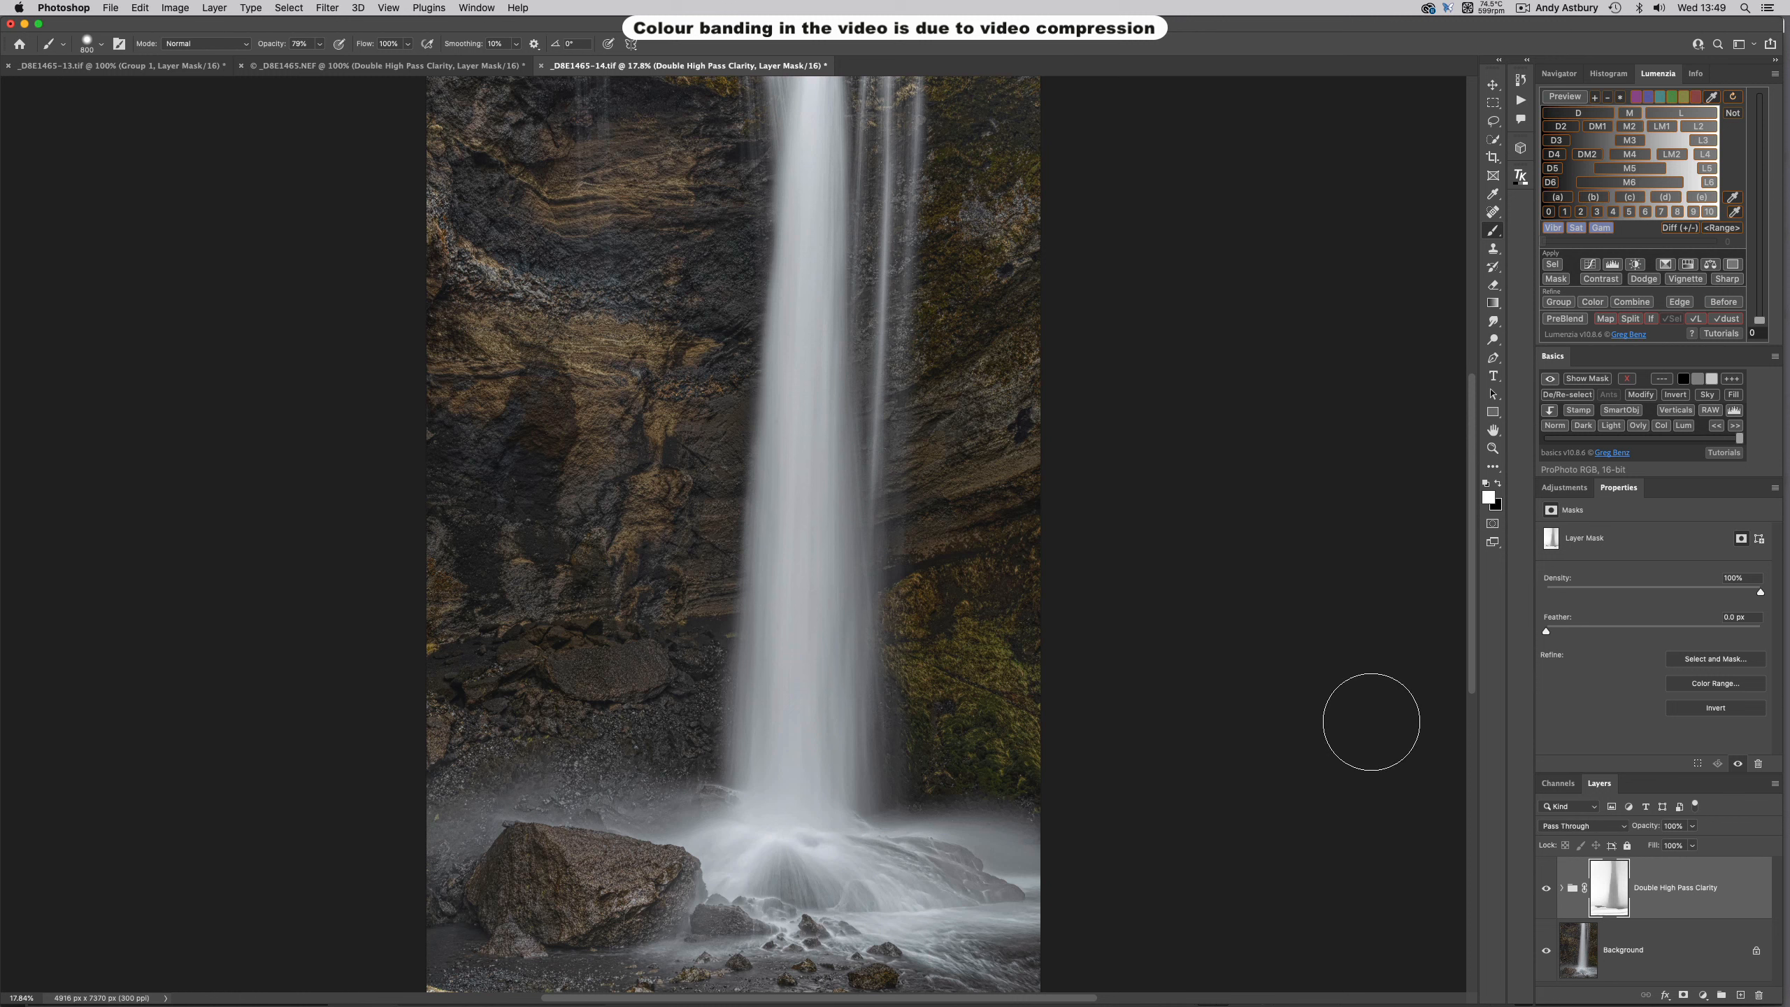
Inspect the clarity detail at 100% on the cliff face, the rubble and the large foreground boulder
click(1493, 449)
double_click(1493, 450)
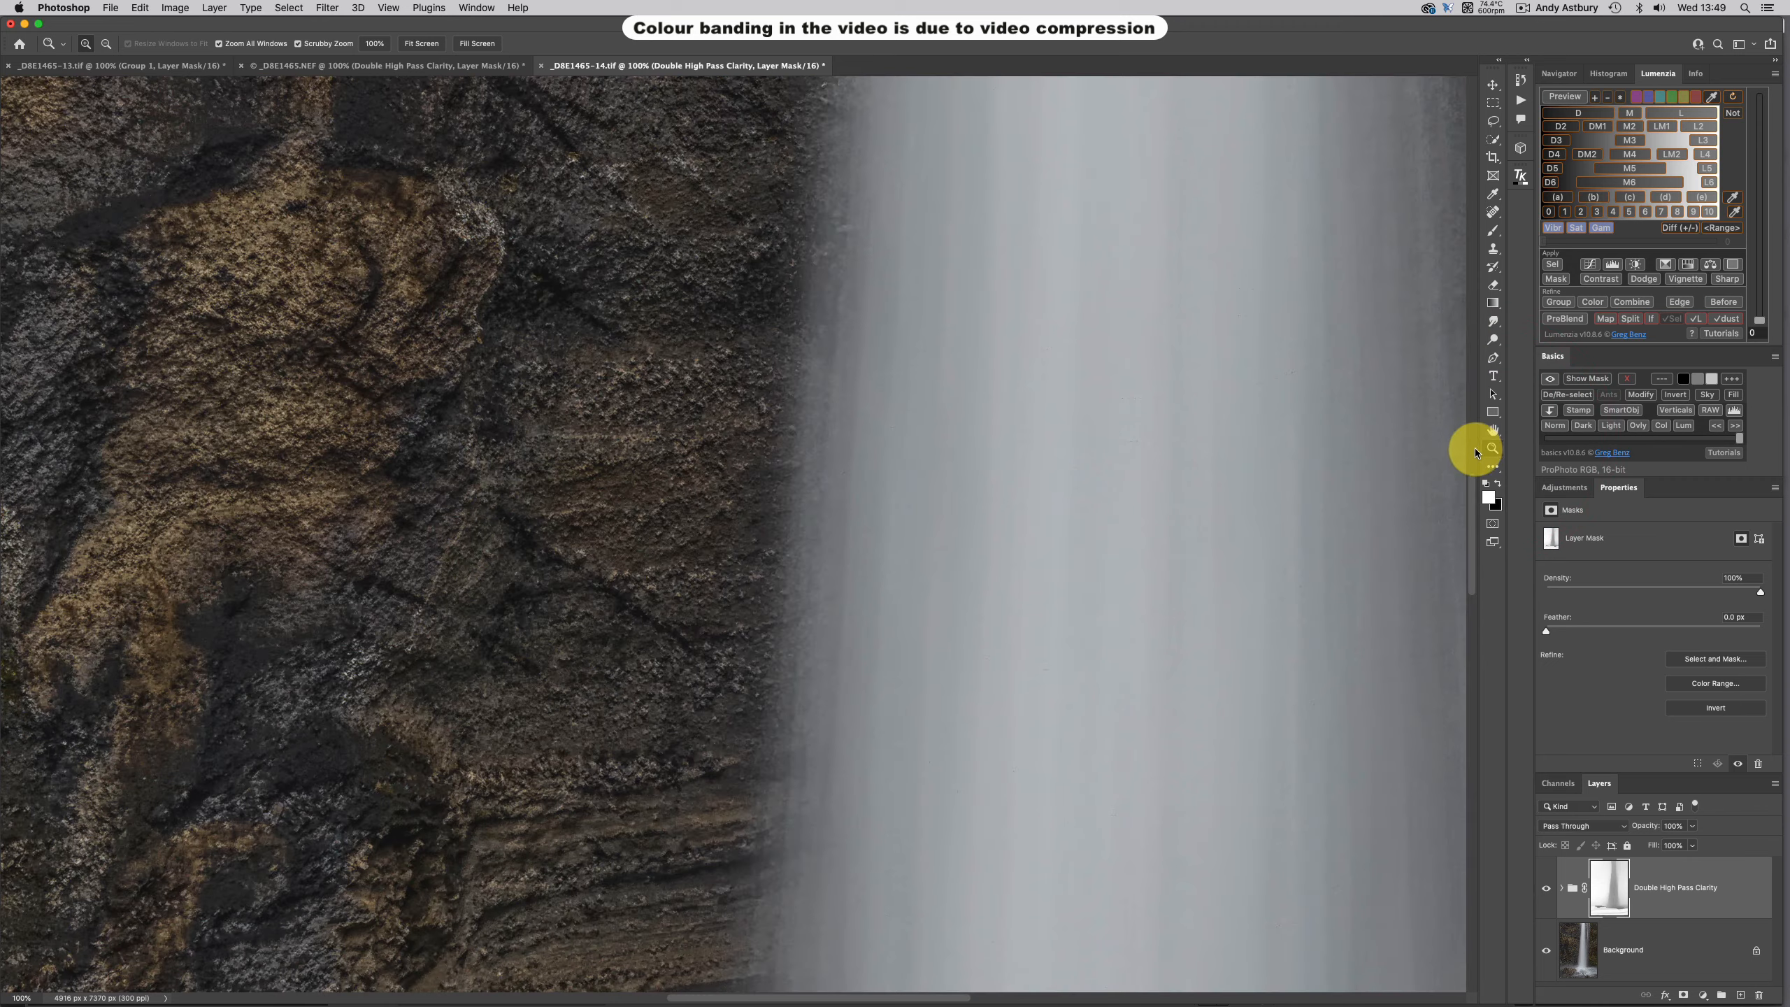
key(space)
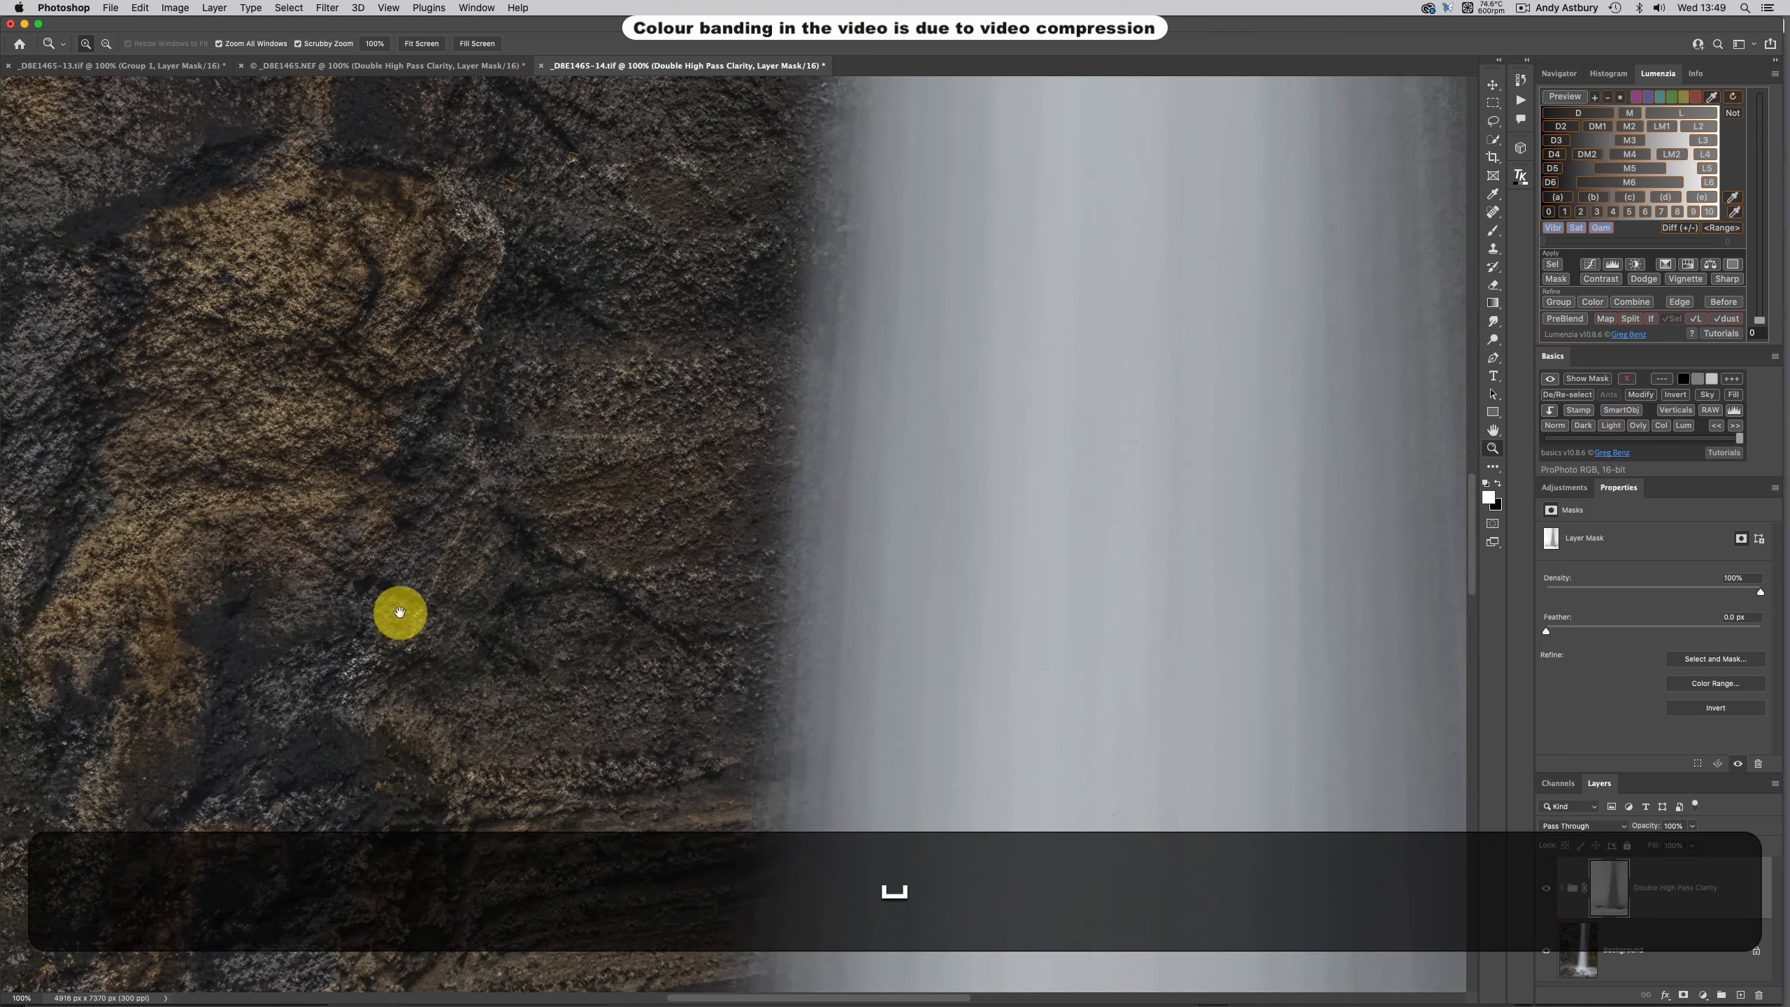
drag(320, 596, 990, 528)
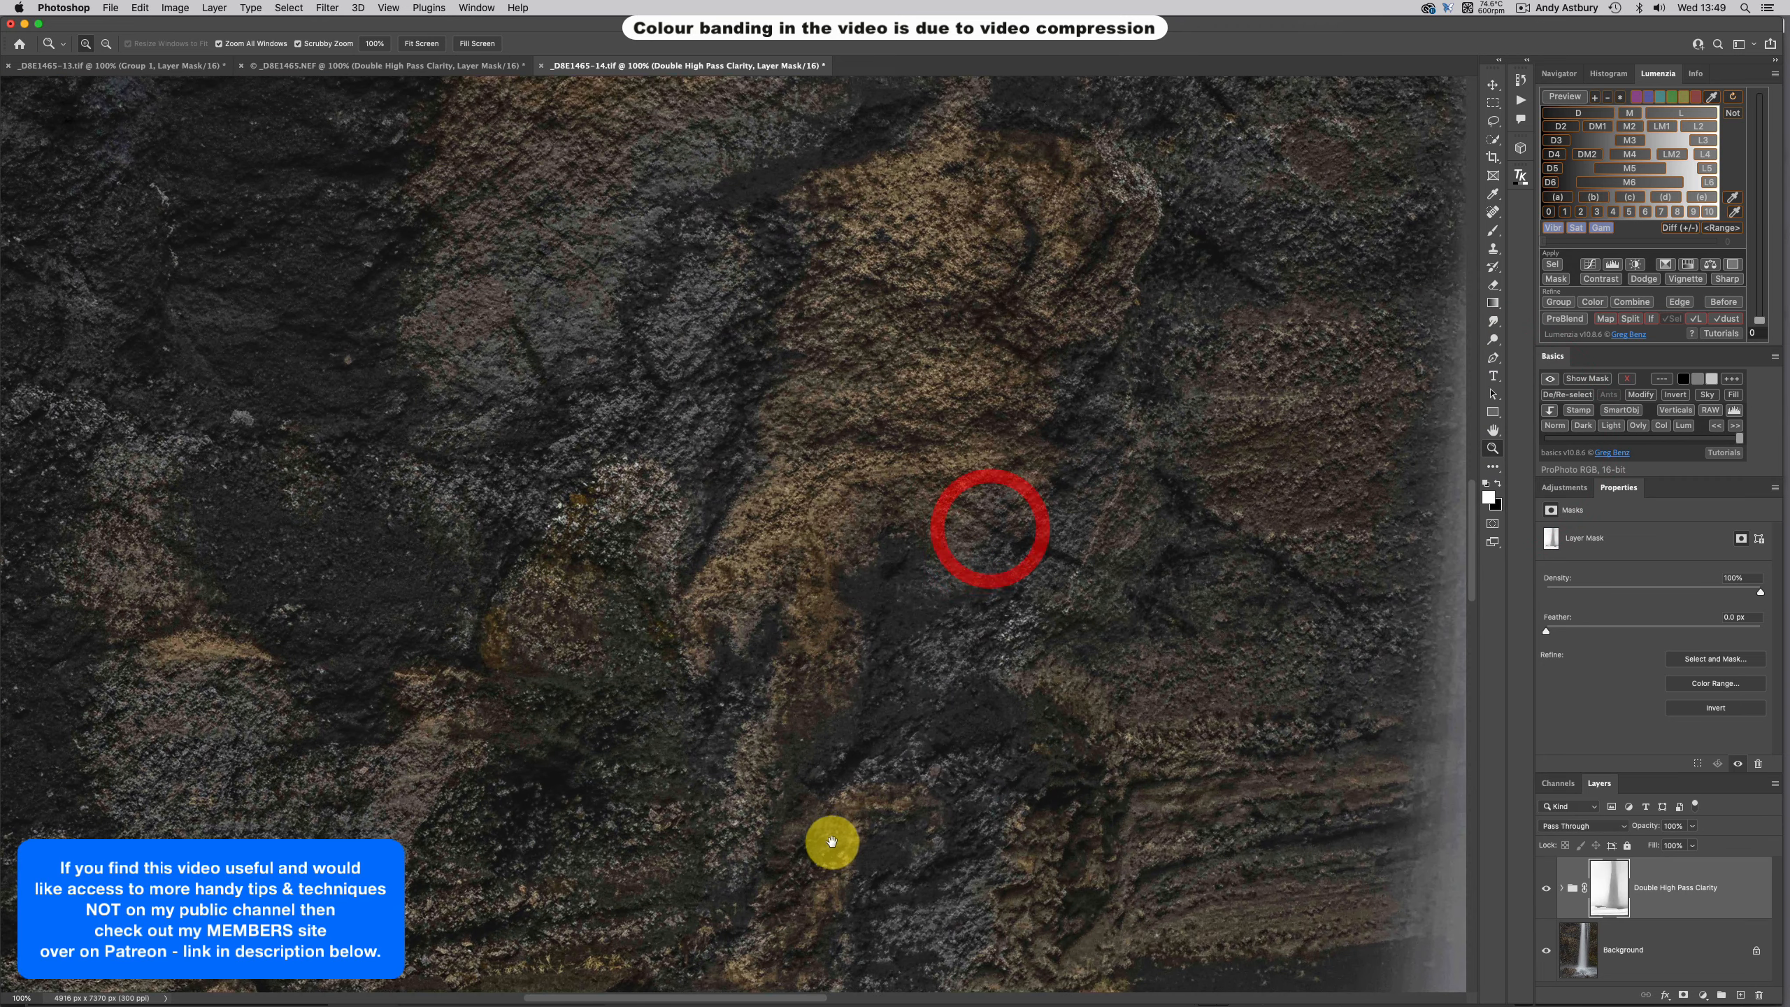
drag(831, 841, 879, 347)
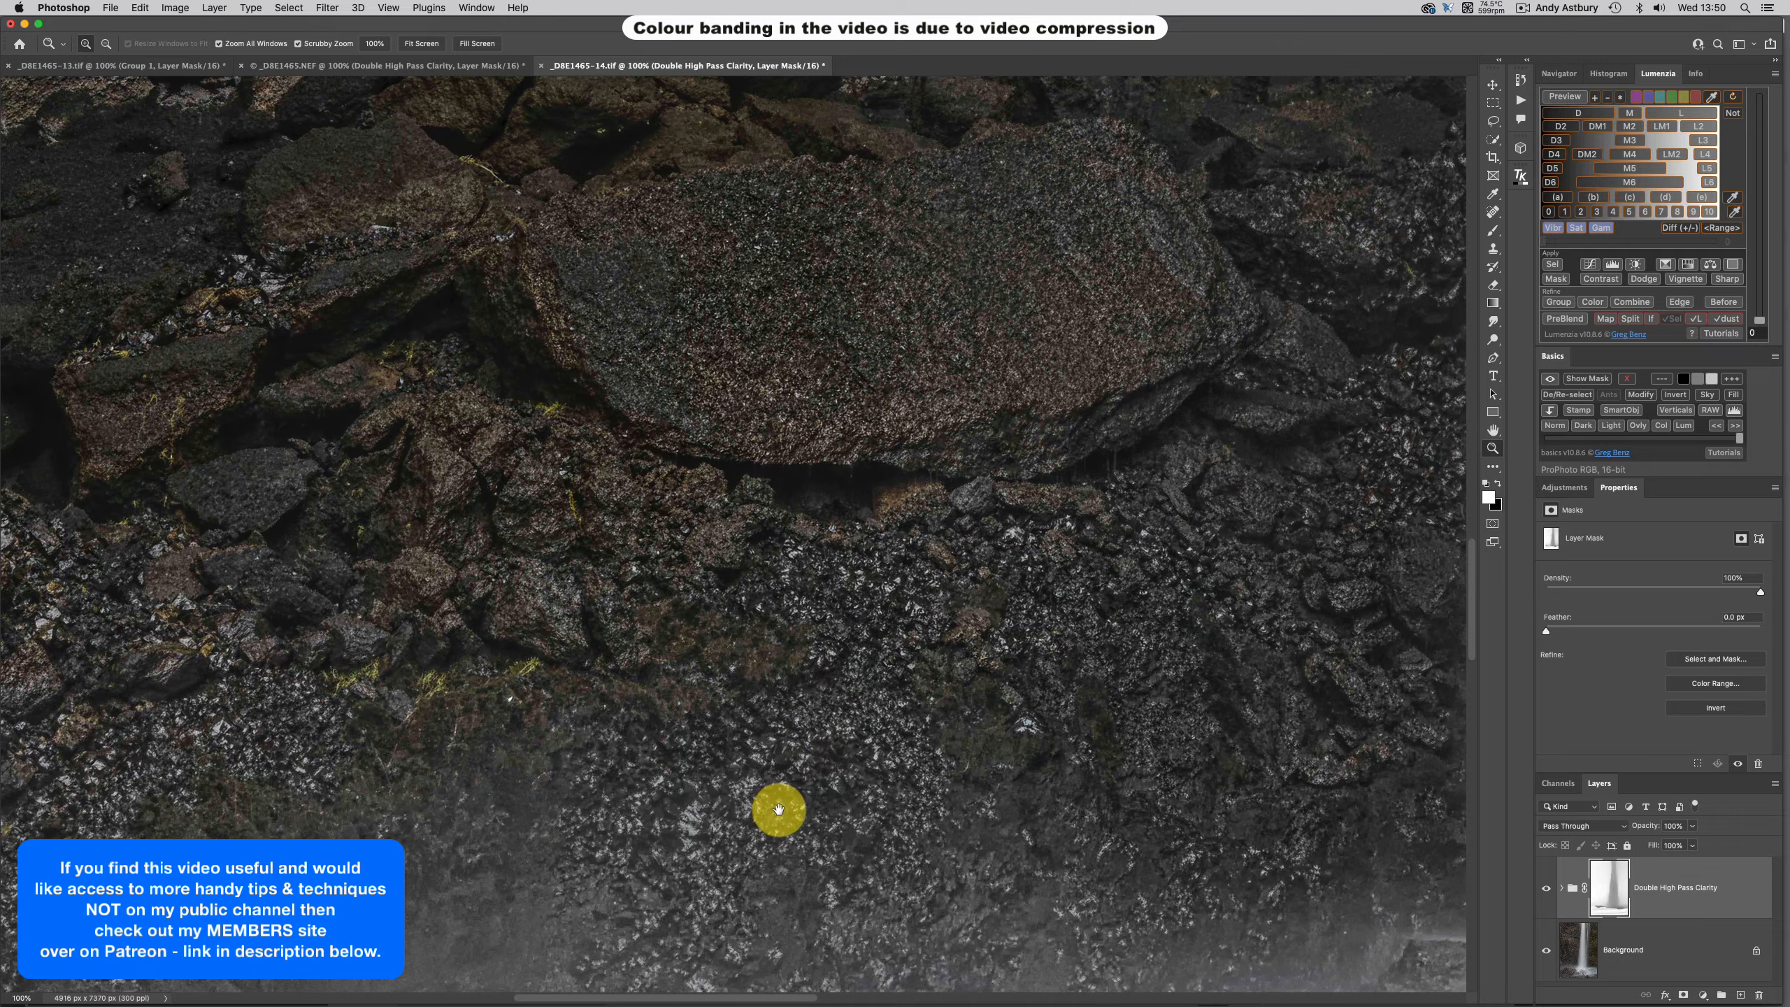
drag(779, 809, 759, 459)
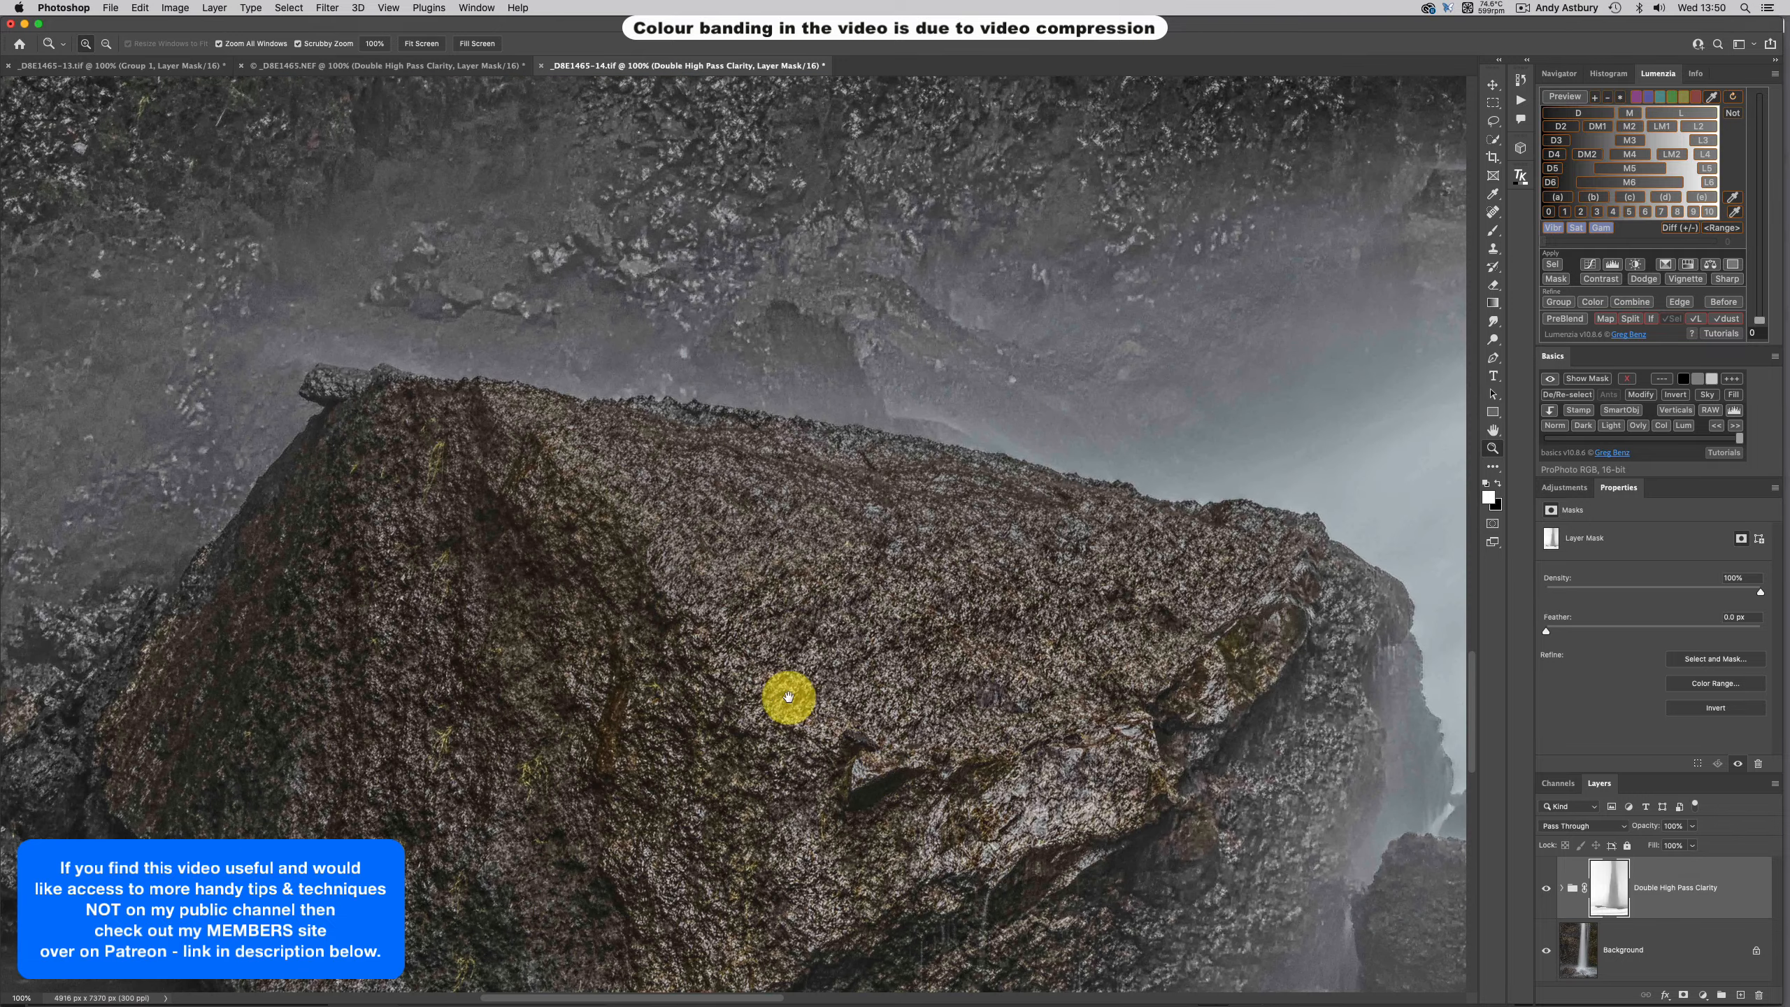
drag(789, 696, 772, 621)
drag(923, 611, 588, 773)
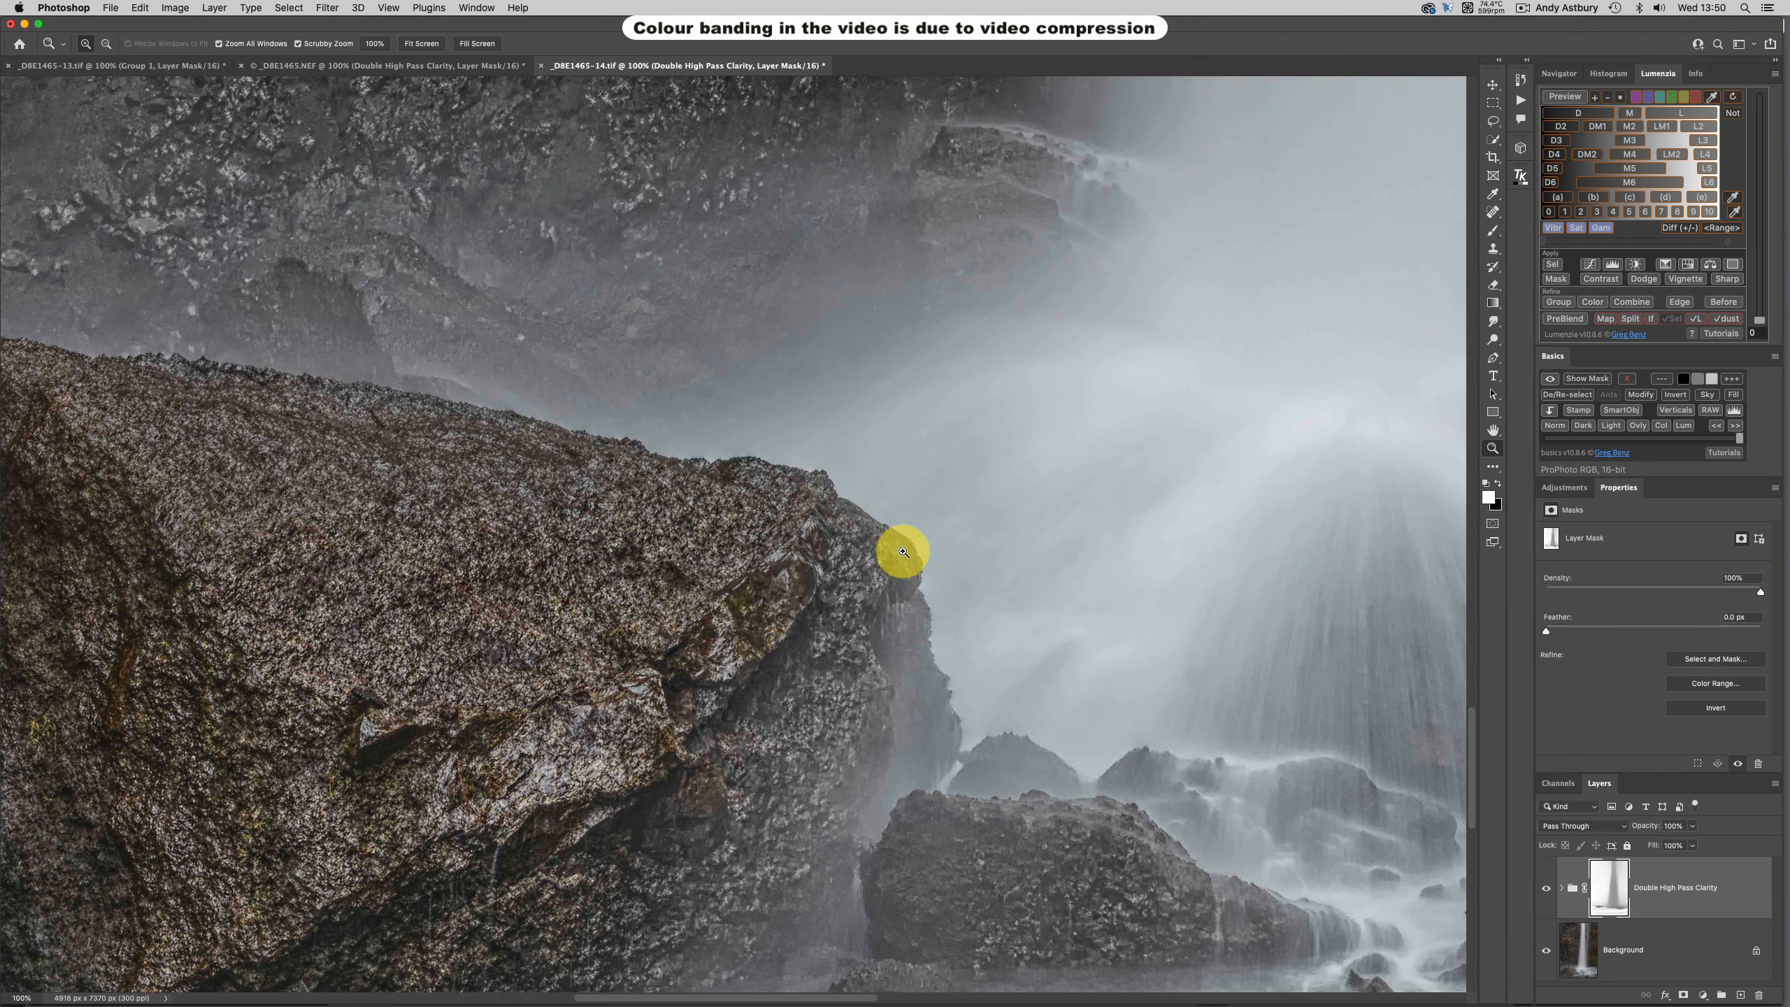
Examine the large boulder's edge against the water at pixel level, up to 6400%, and return to the full view
click(857, 506)
click(855, 504)
click(855, 503)
click(854, 504)
click(853, 503)
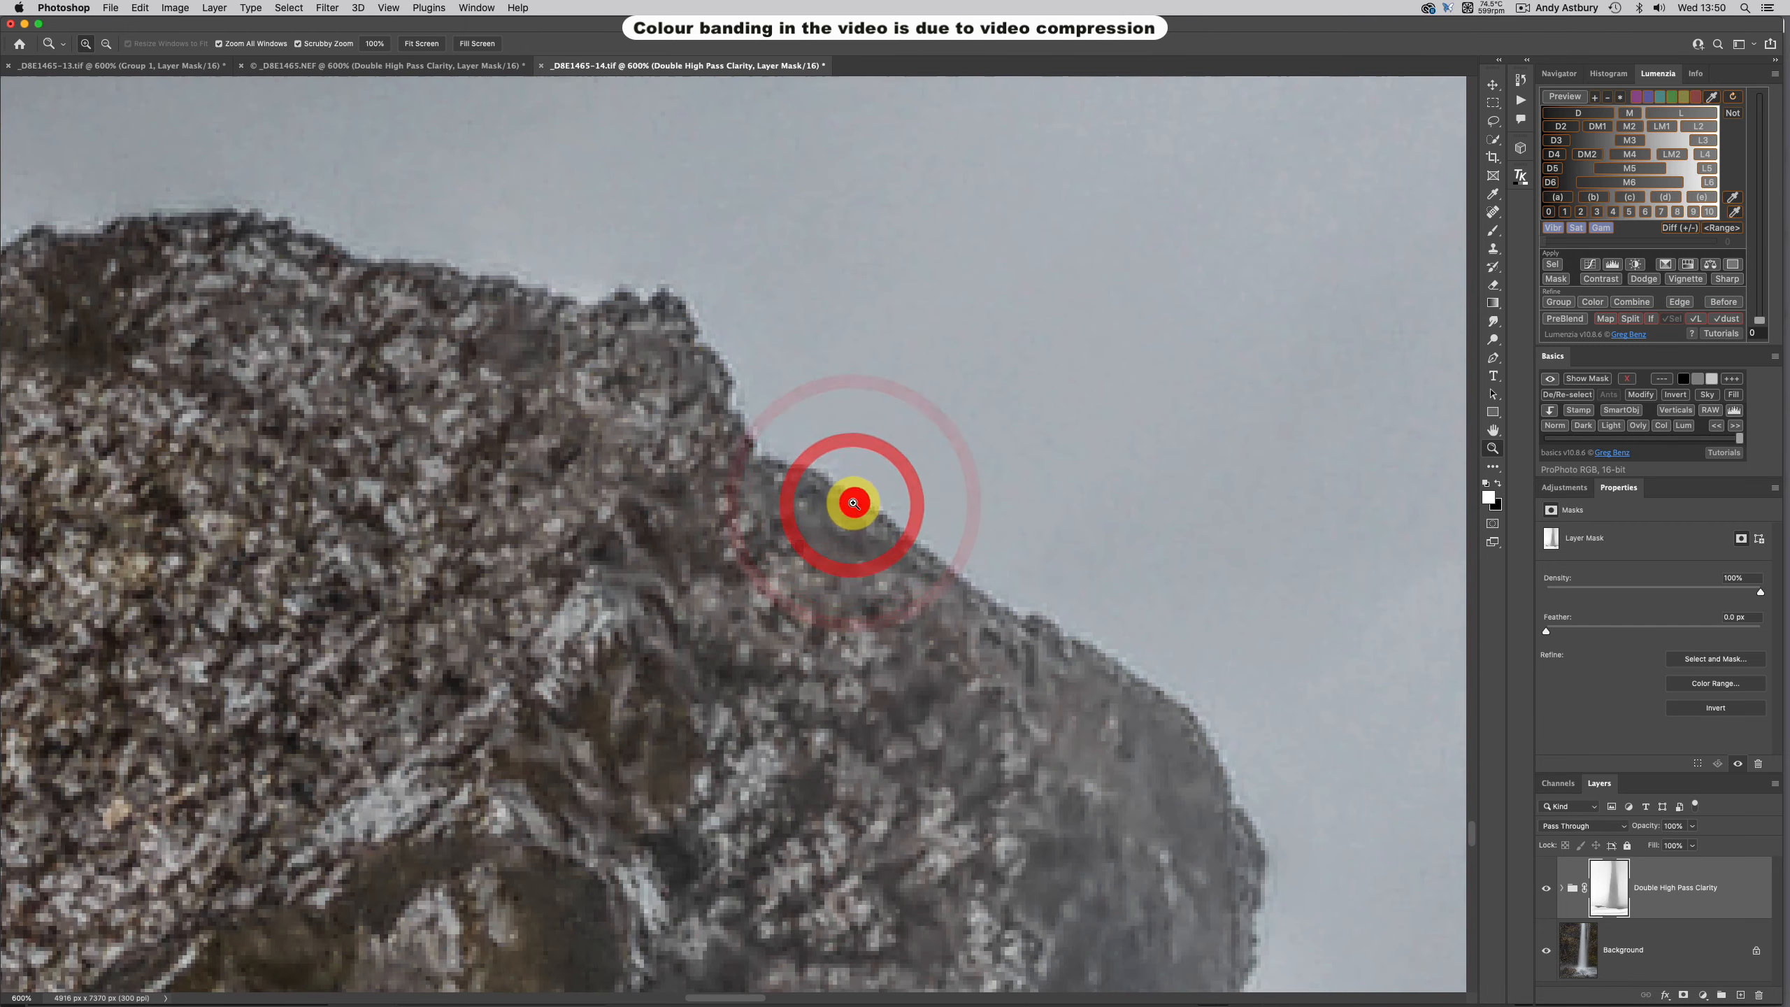
click(854, 503)
click(854, 504)
click(855, 505)
click(855, 505)
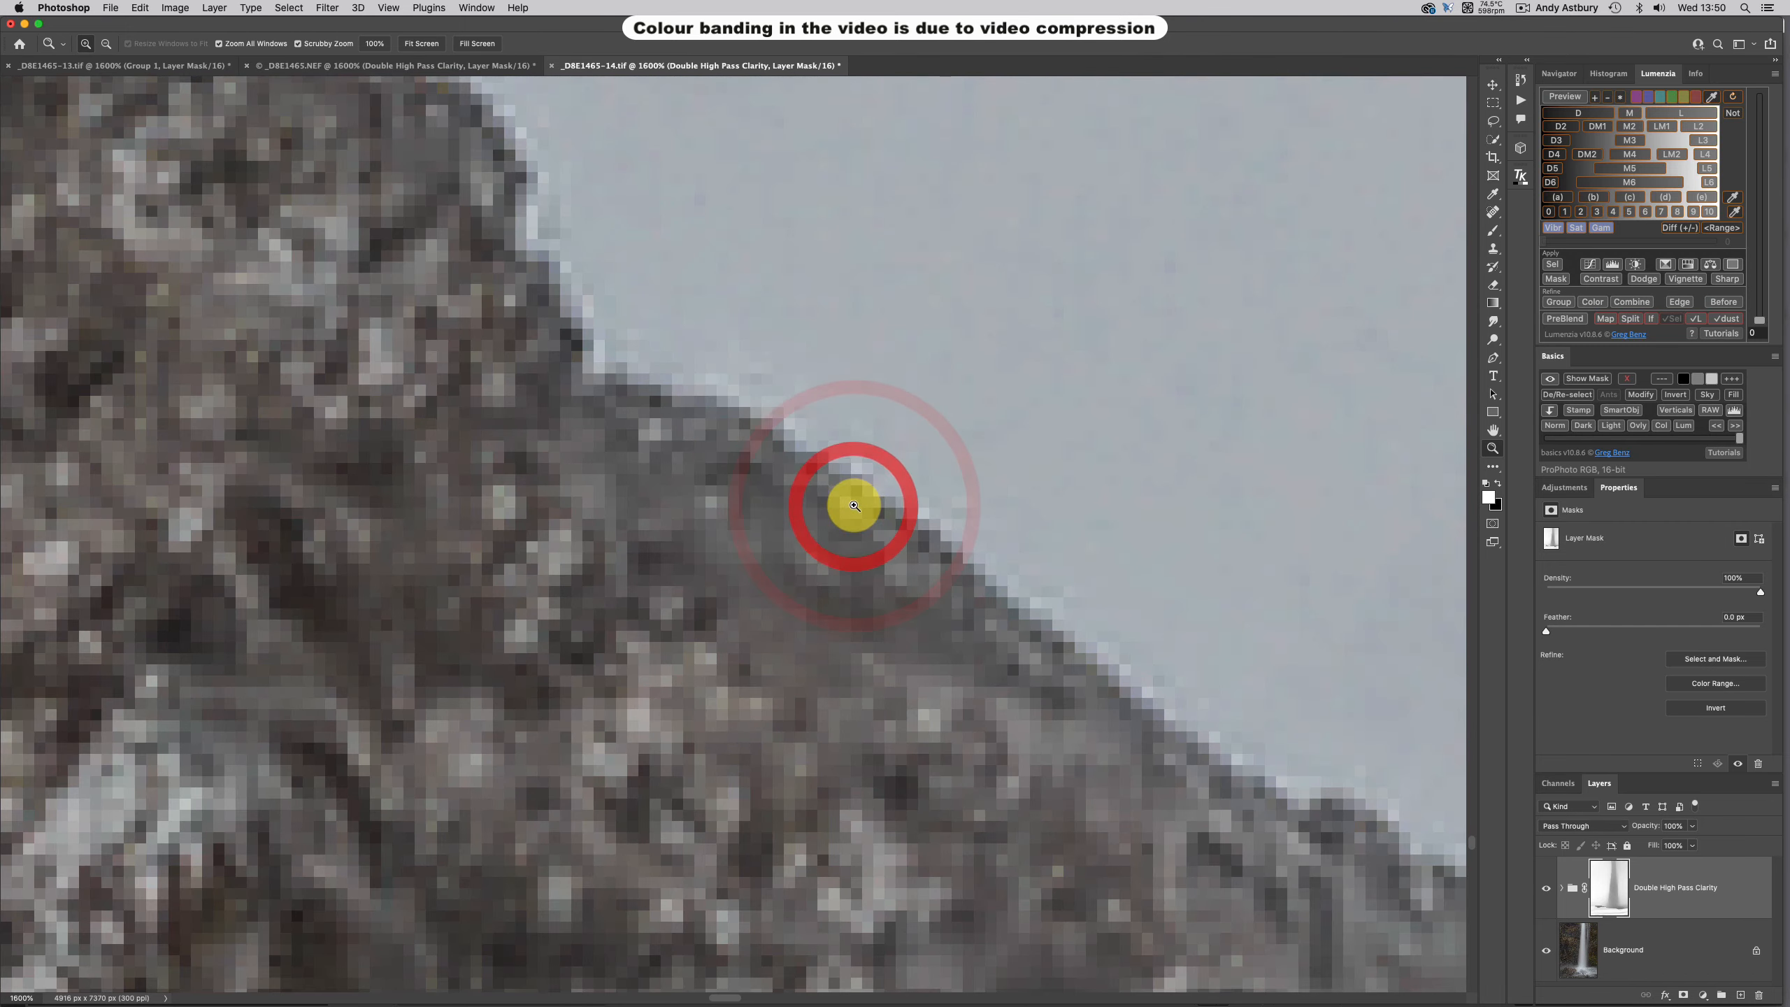
click(854, 505)
click(849, 502)
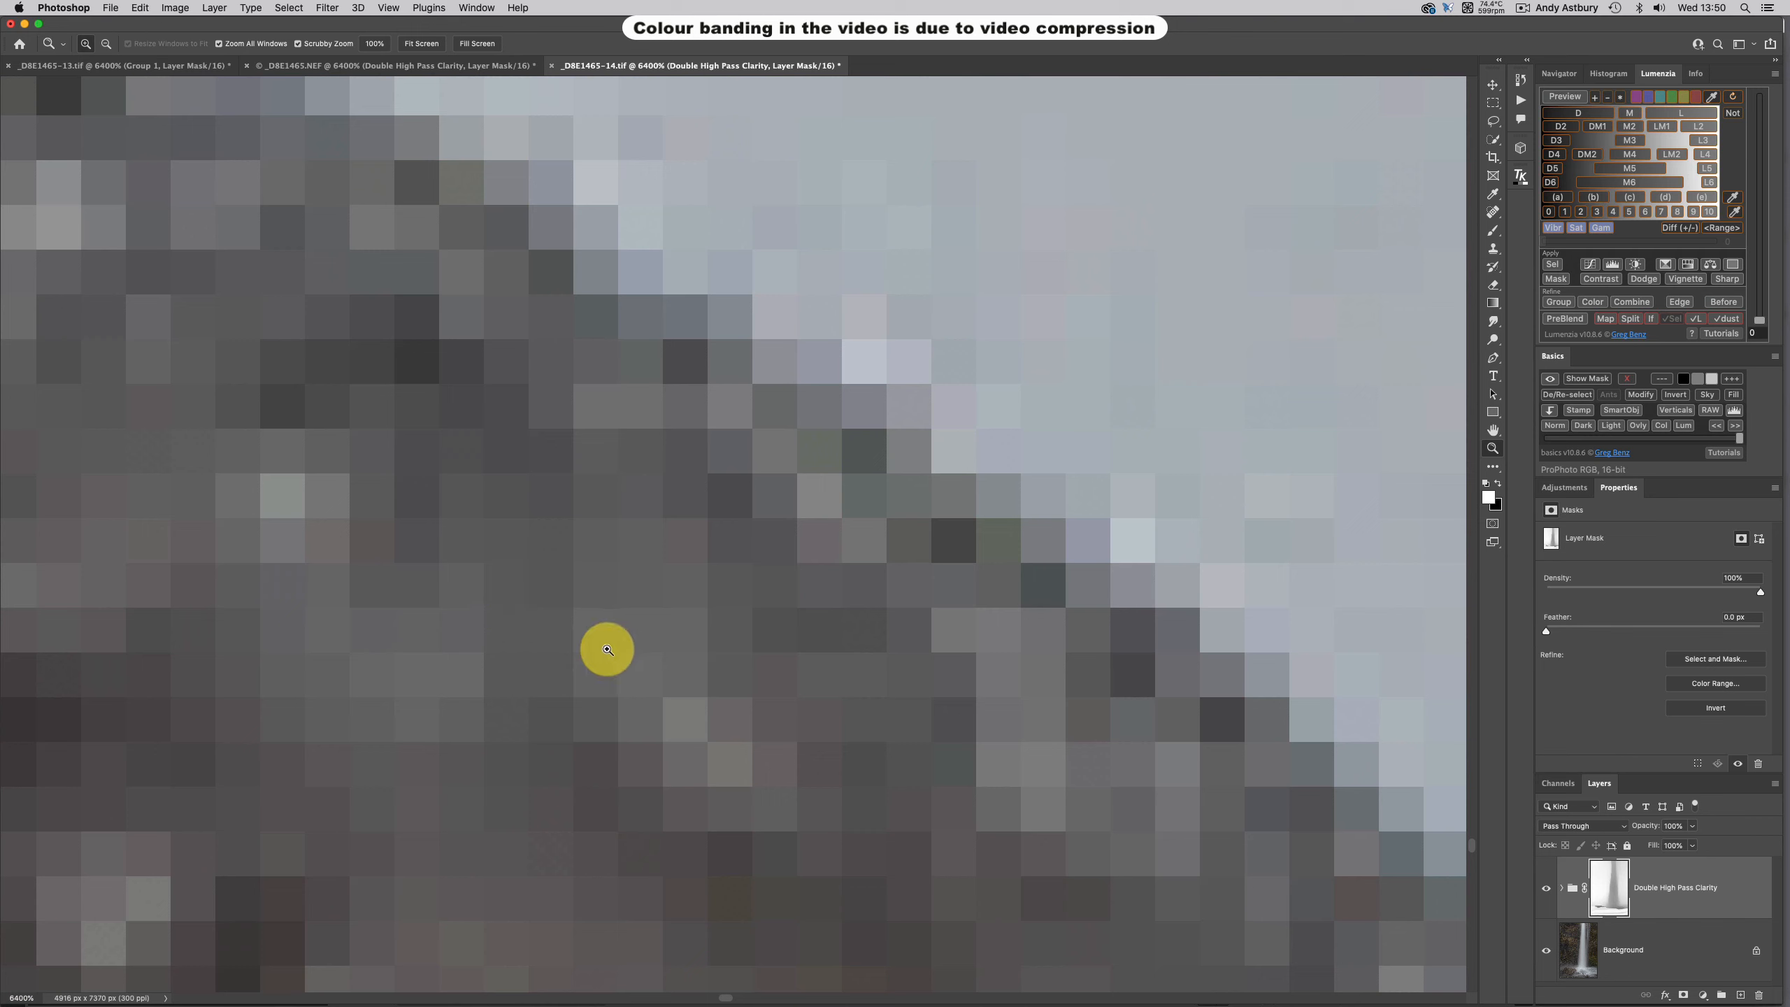
double_click(1494, 431)
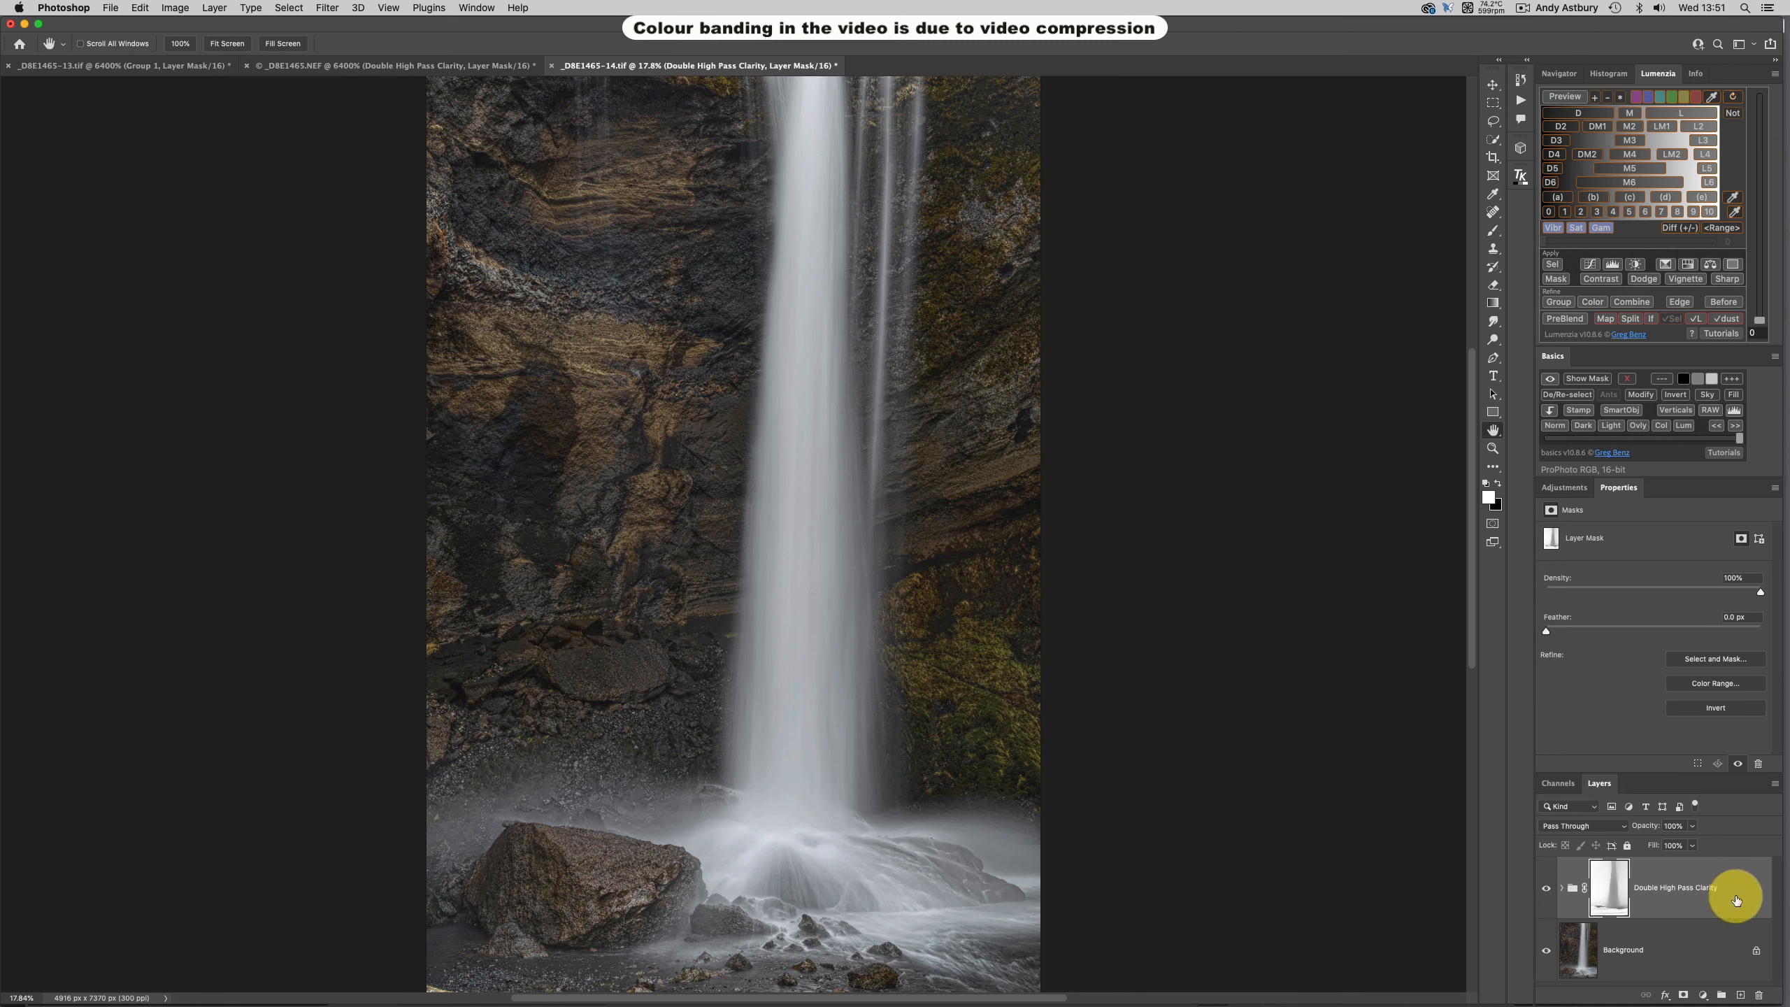
Nest the Double High Pass Clarity group in a new group and mask it with an inverted Lumenzia D6 selection at 6.25 precision
drag(1732, 887, 1721, 994)
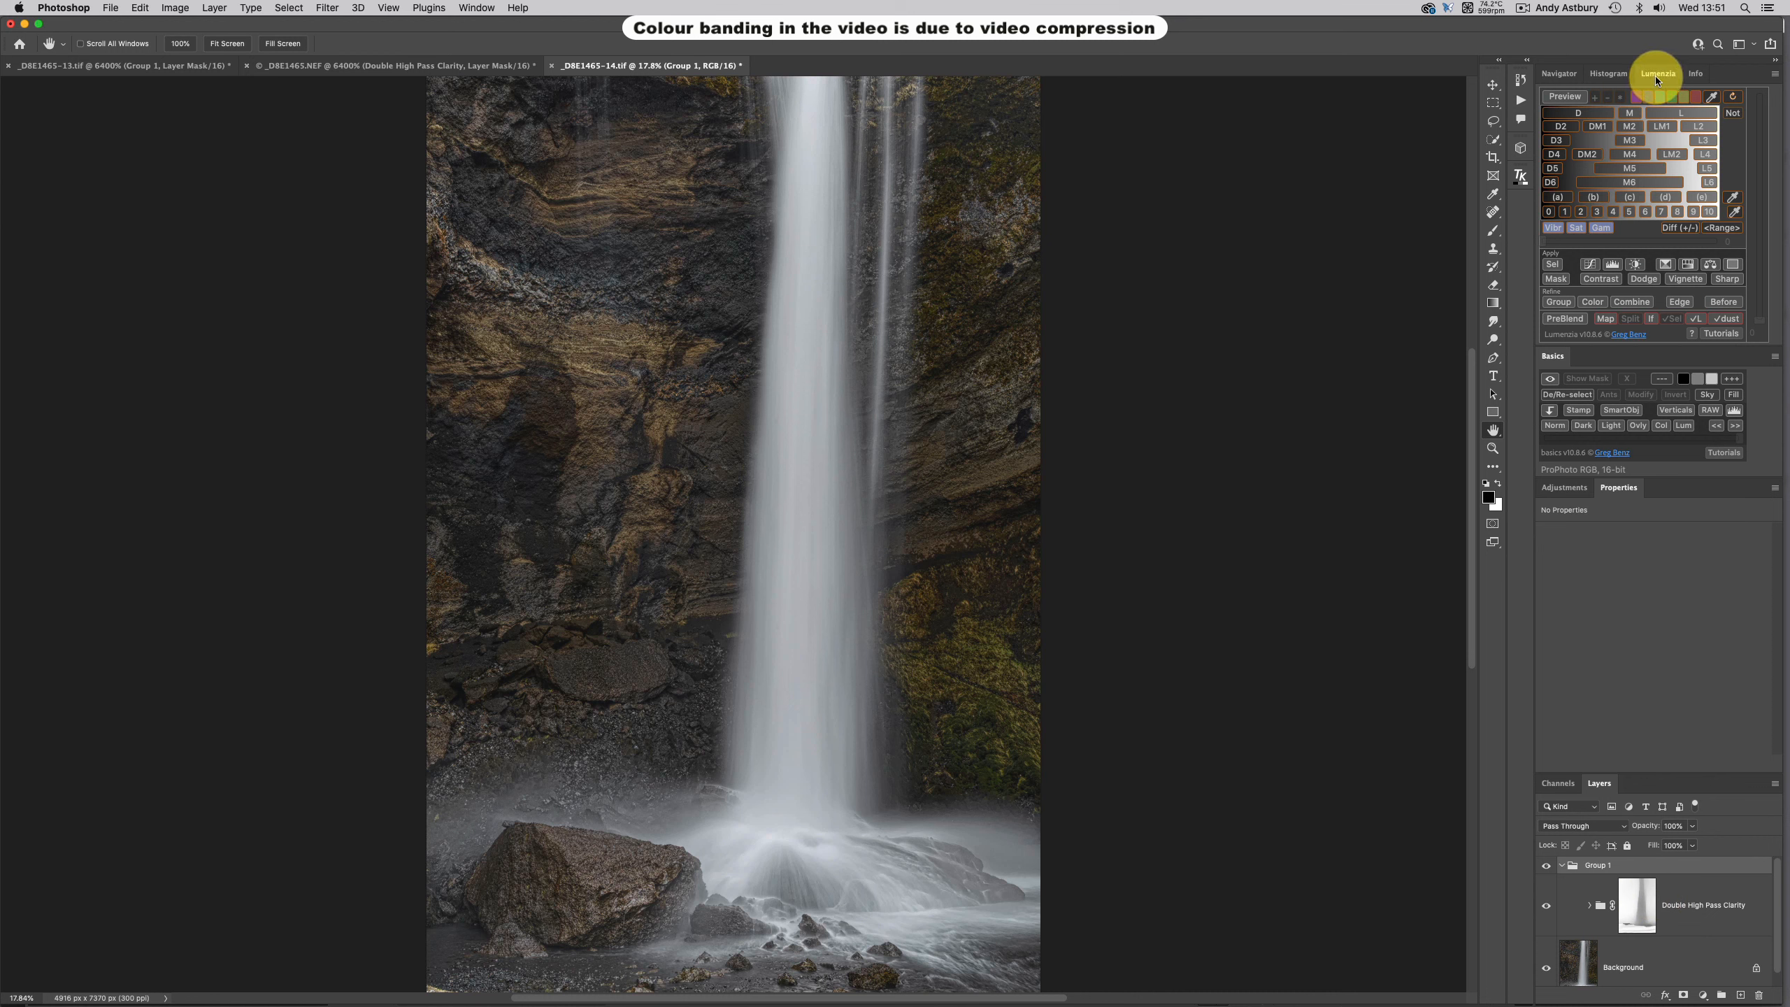
click(1550, 183)
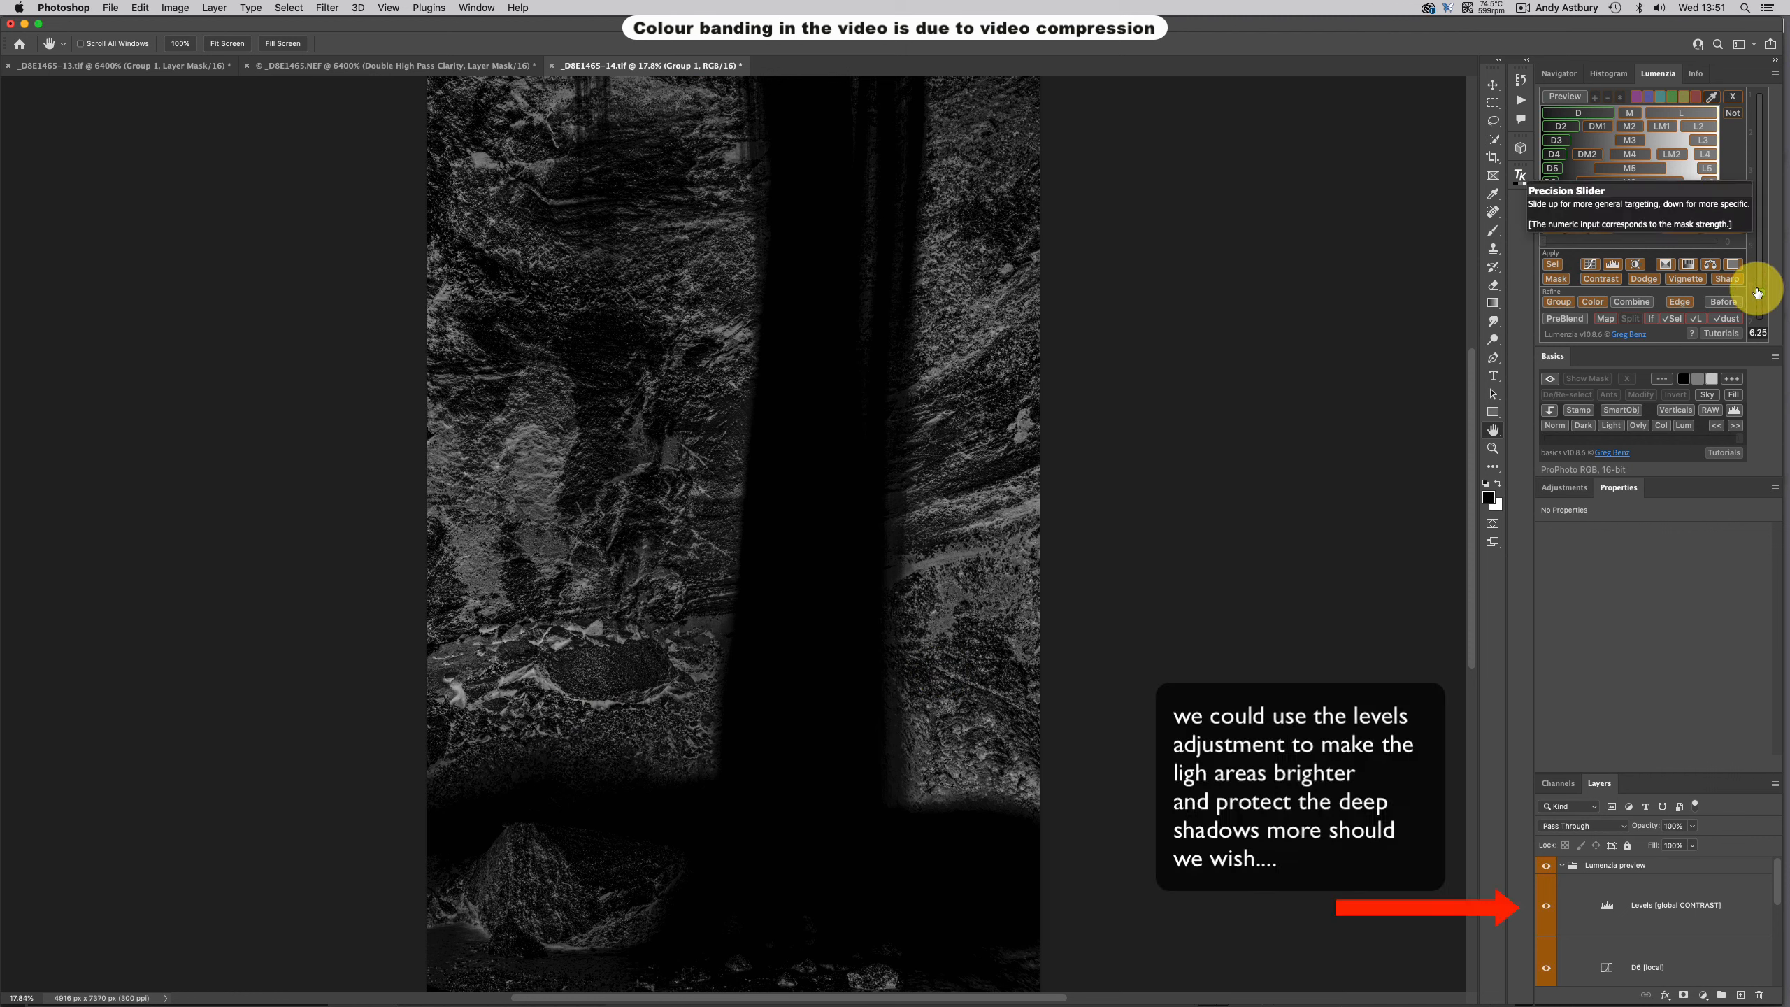
click(1758, 292)
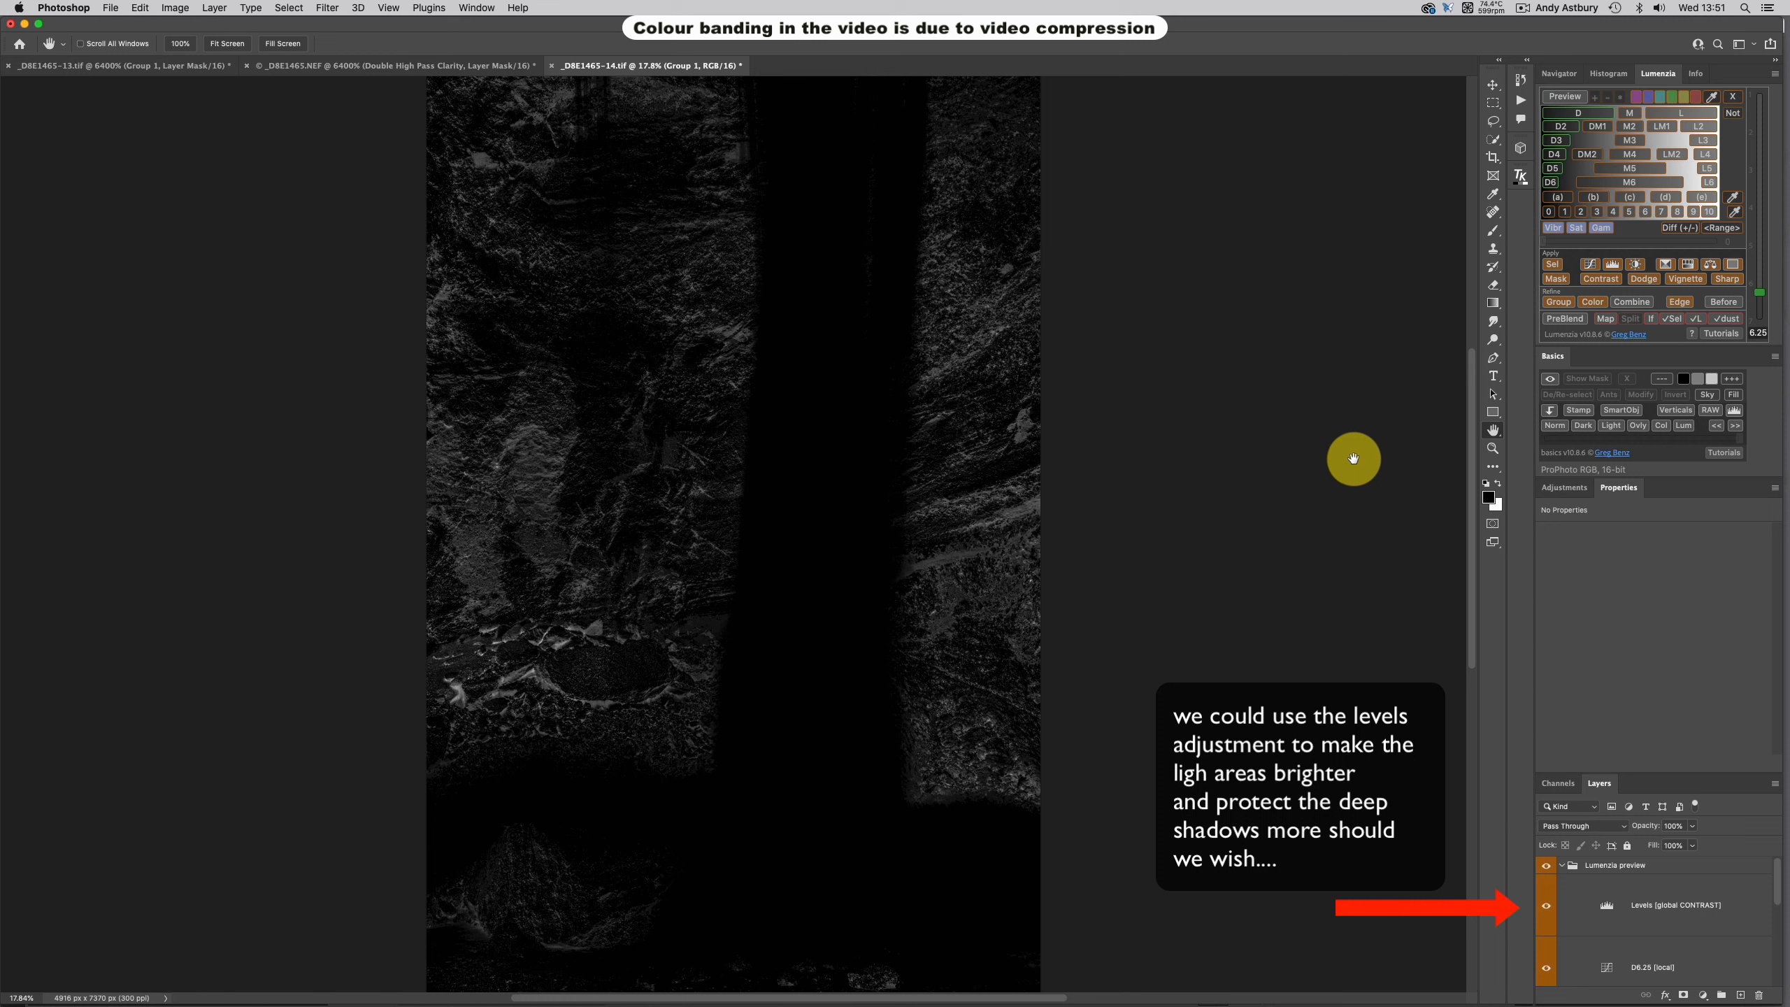
click(1548, 264)
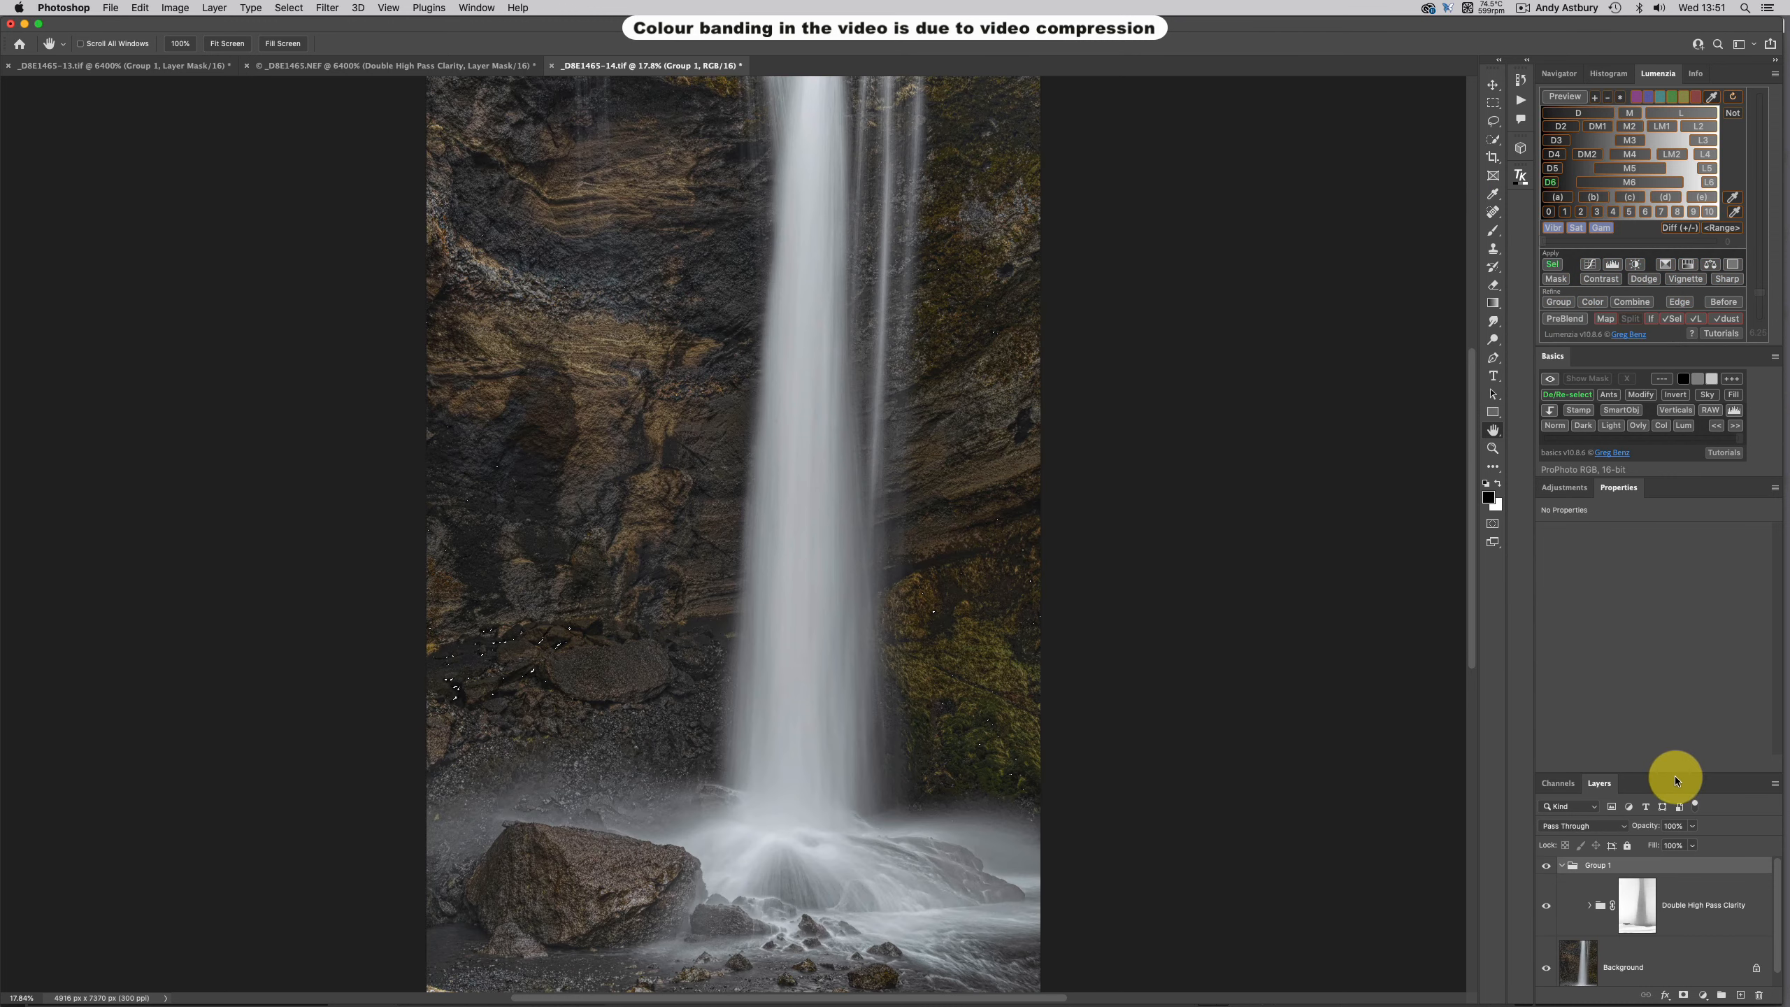
click(1684, 995)
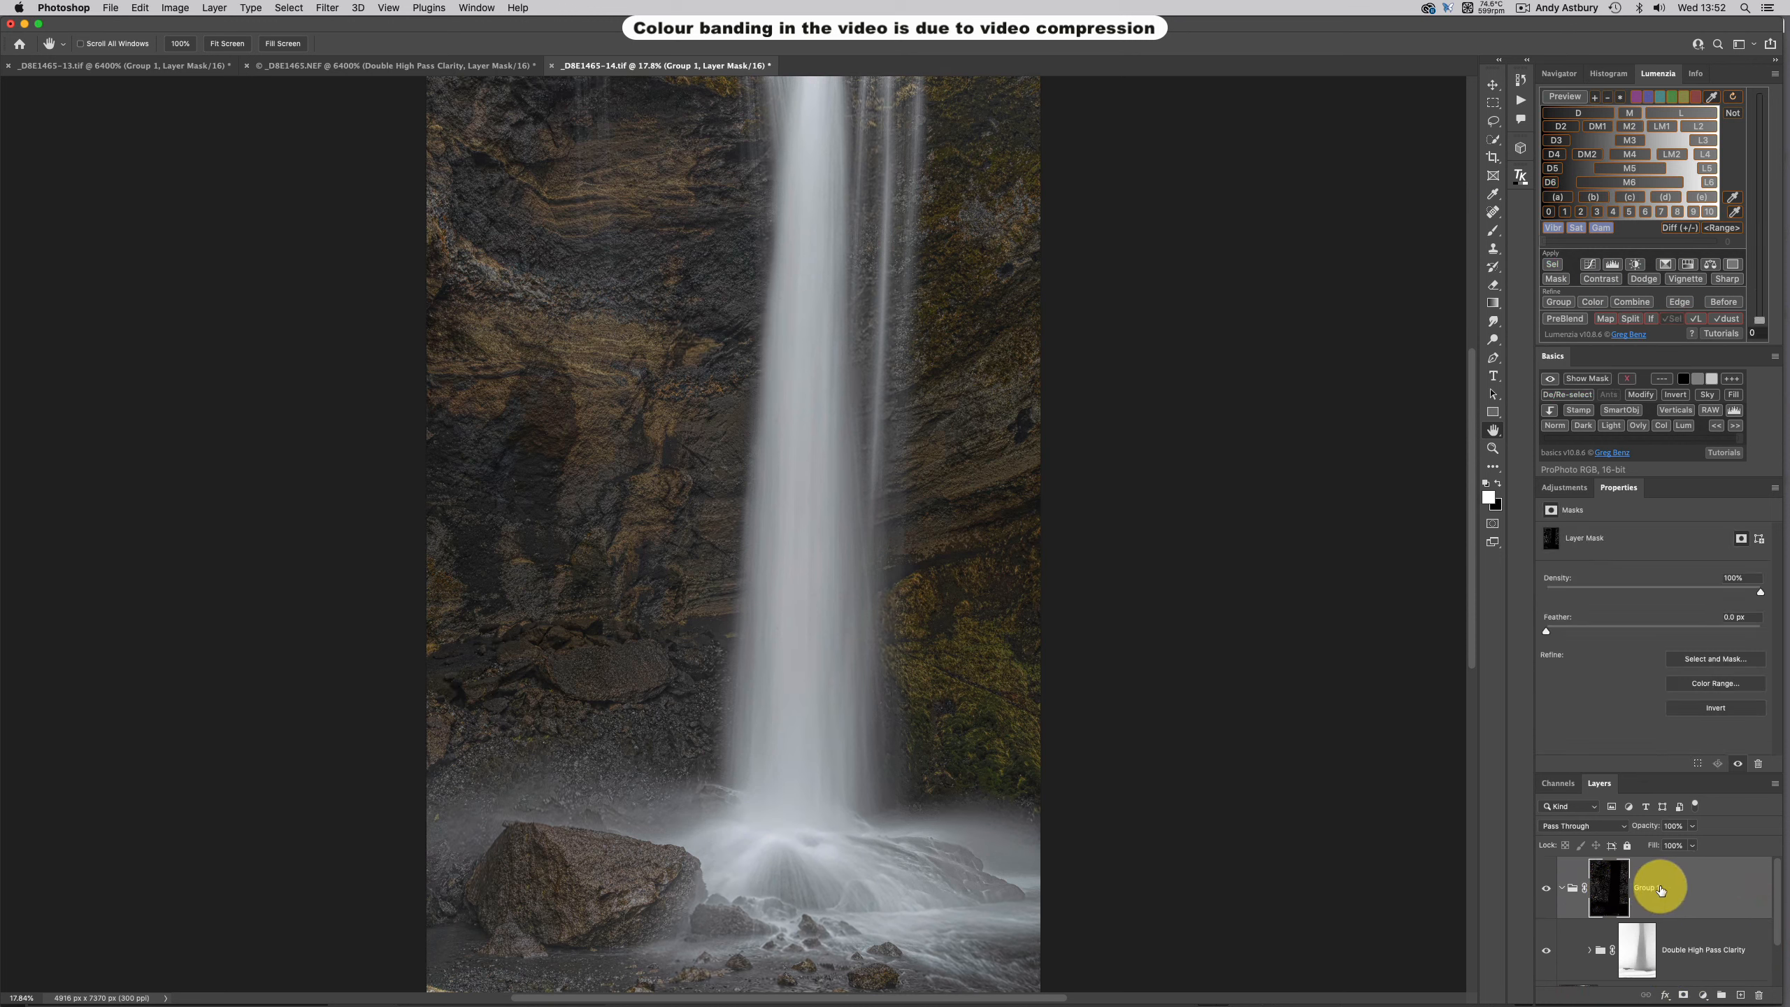
click(1712, 708)
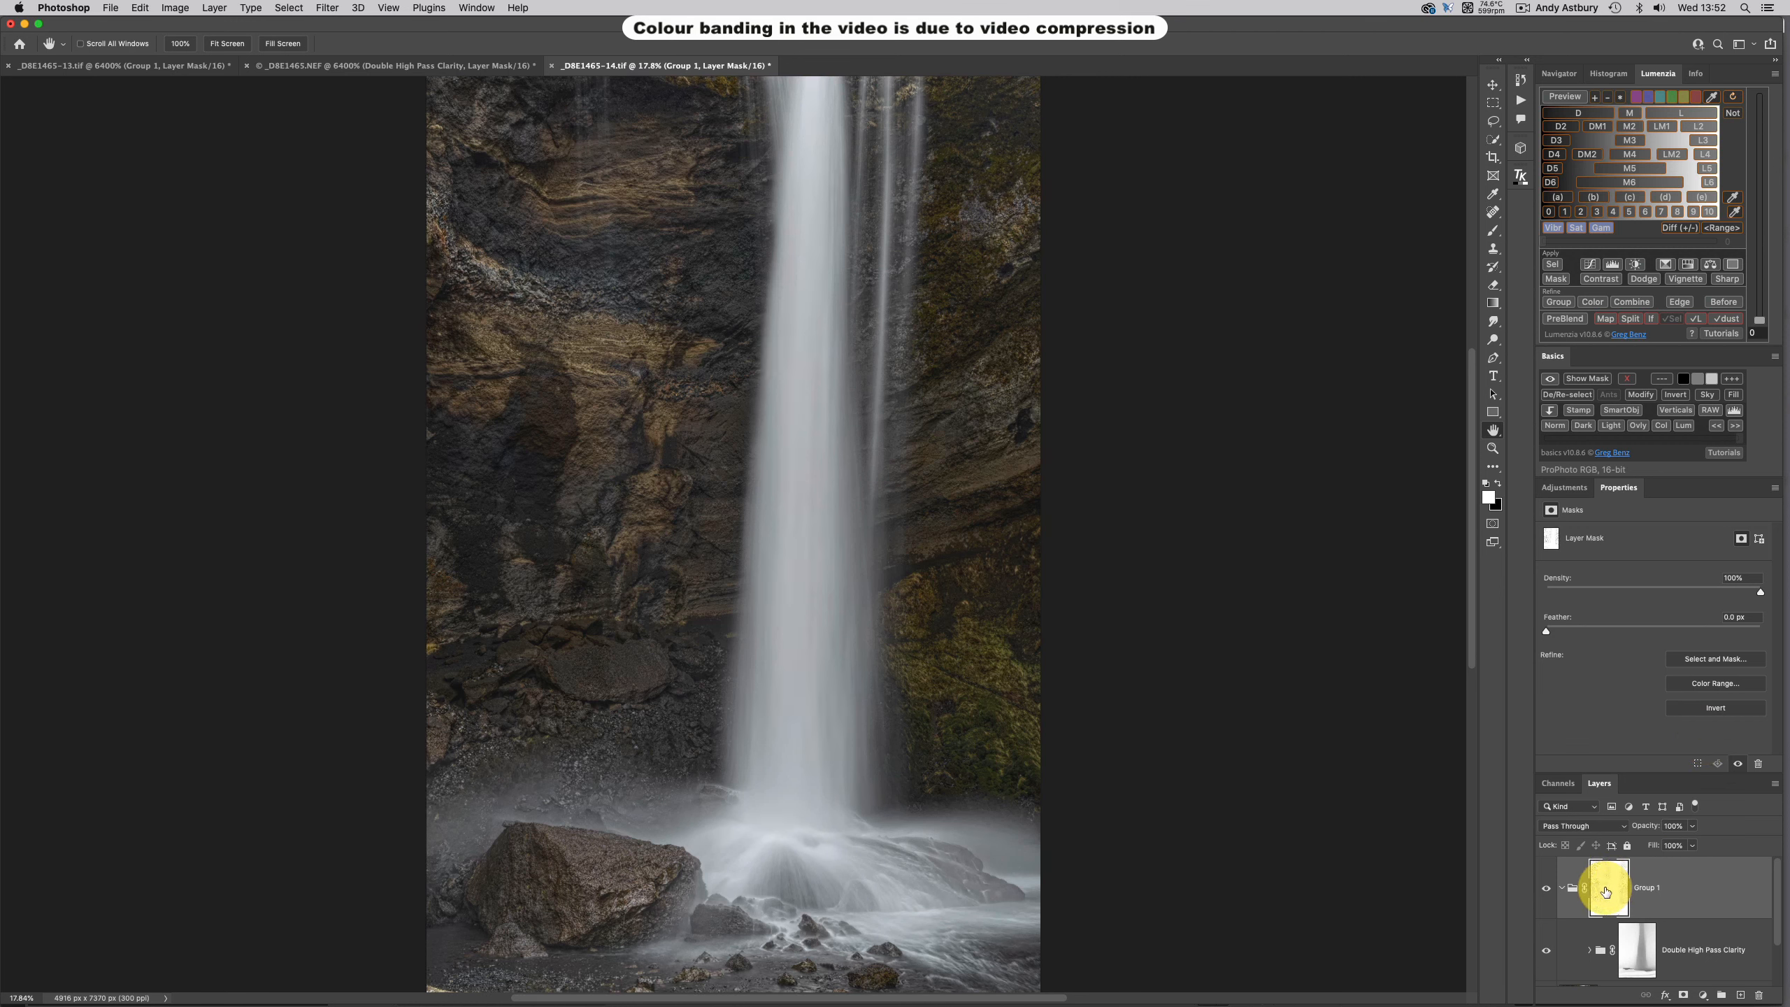
Compare the image with Group 1's mask disabled and enabled, and view the mask on its own
key(shift)
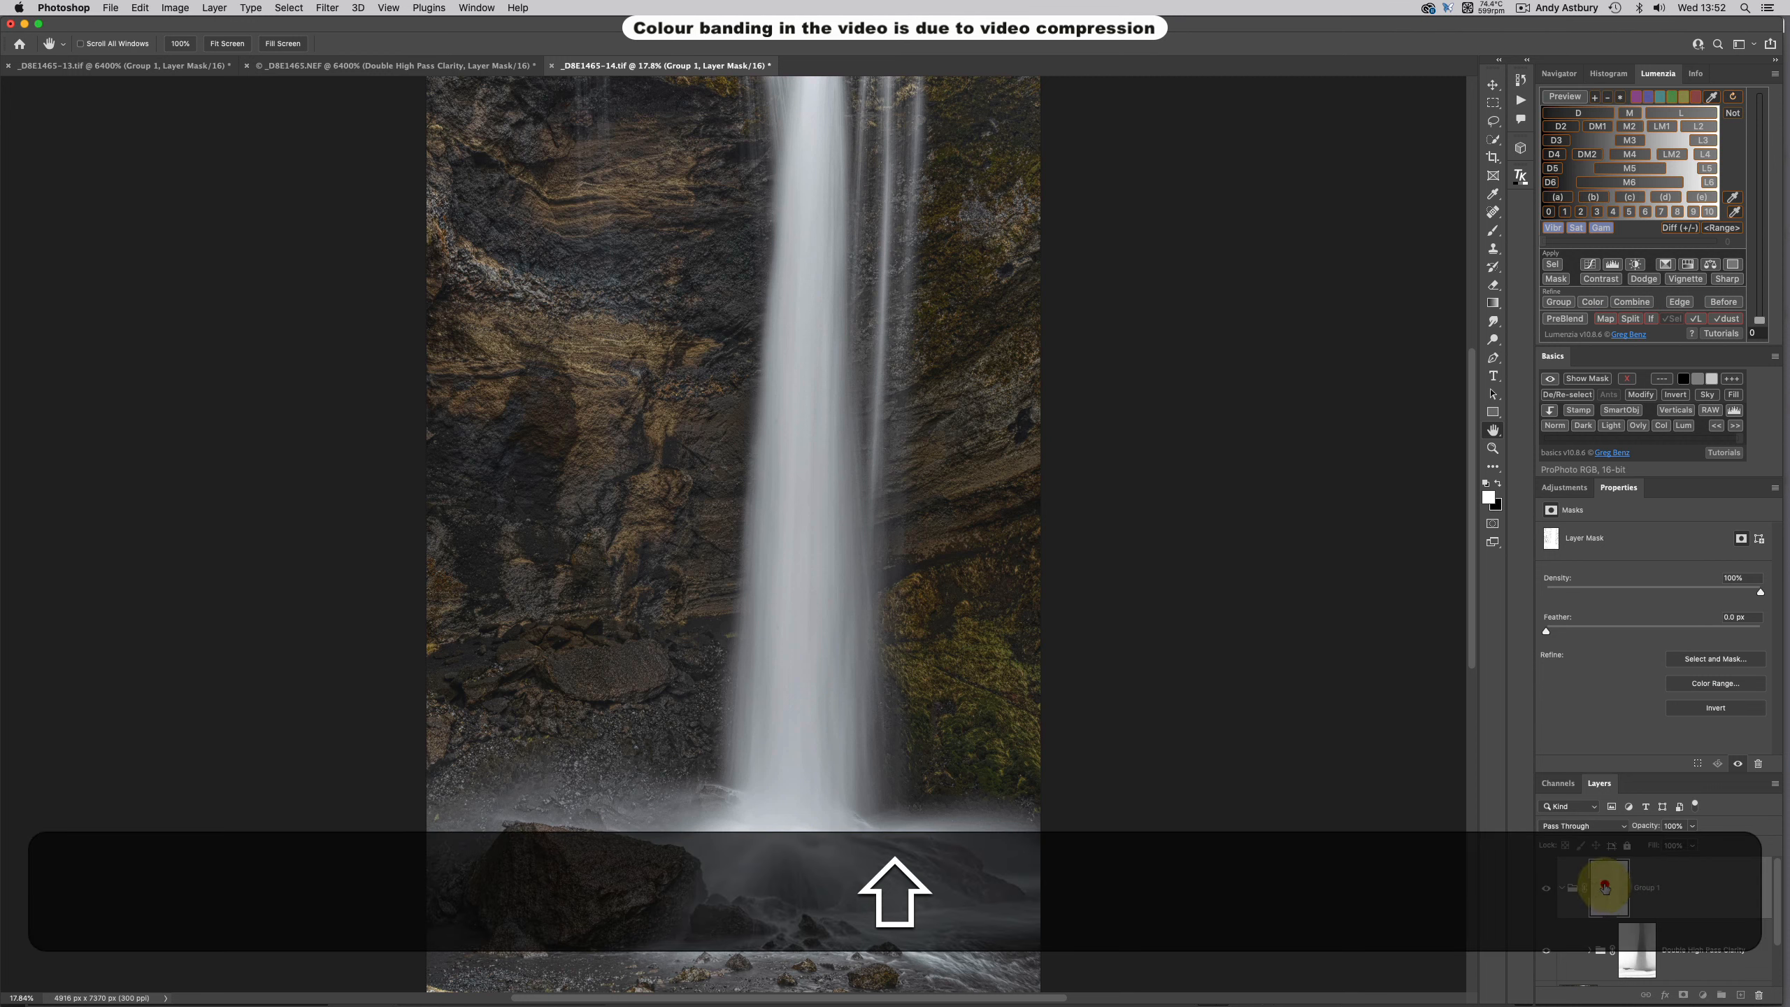
shift+click(1609, 890)
shift+click(1610, 889)
shift+click(1609, 889)
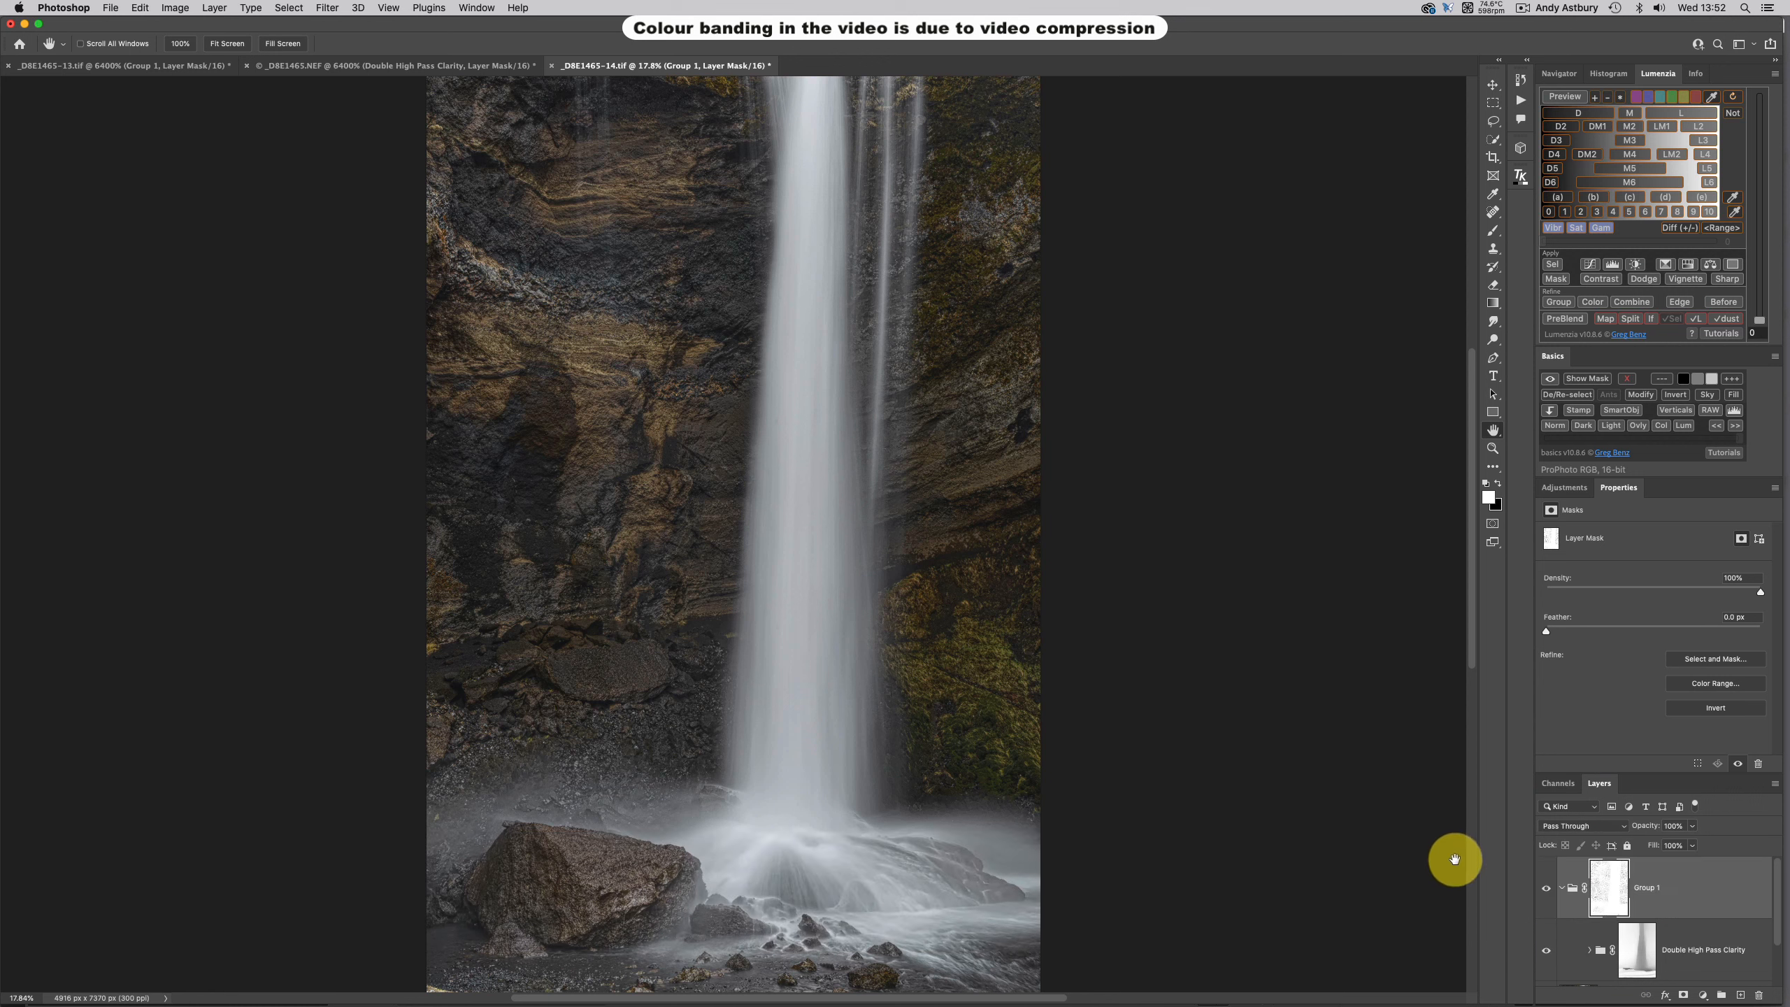
key(alt)
alt+click(1610, 892)
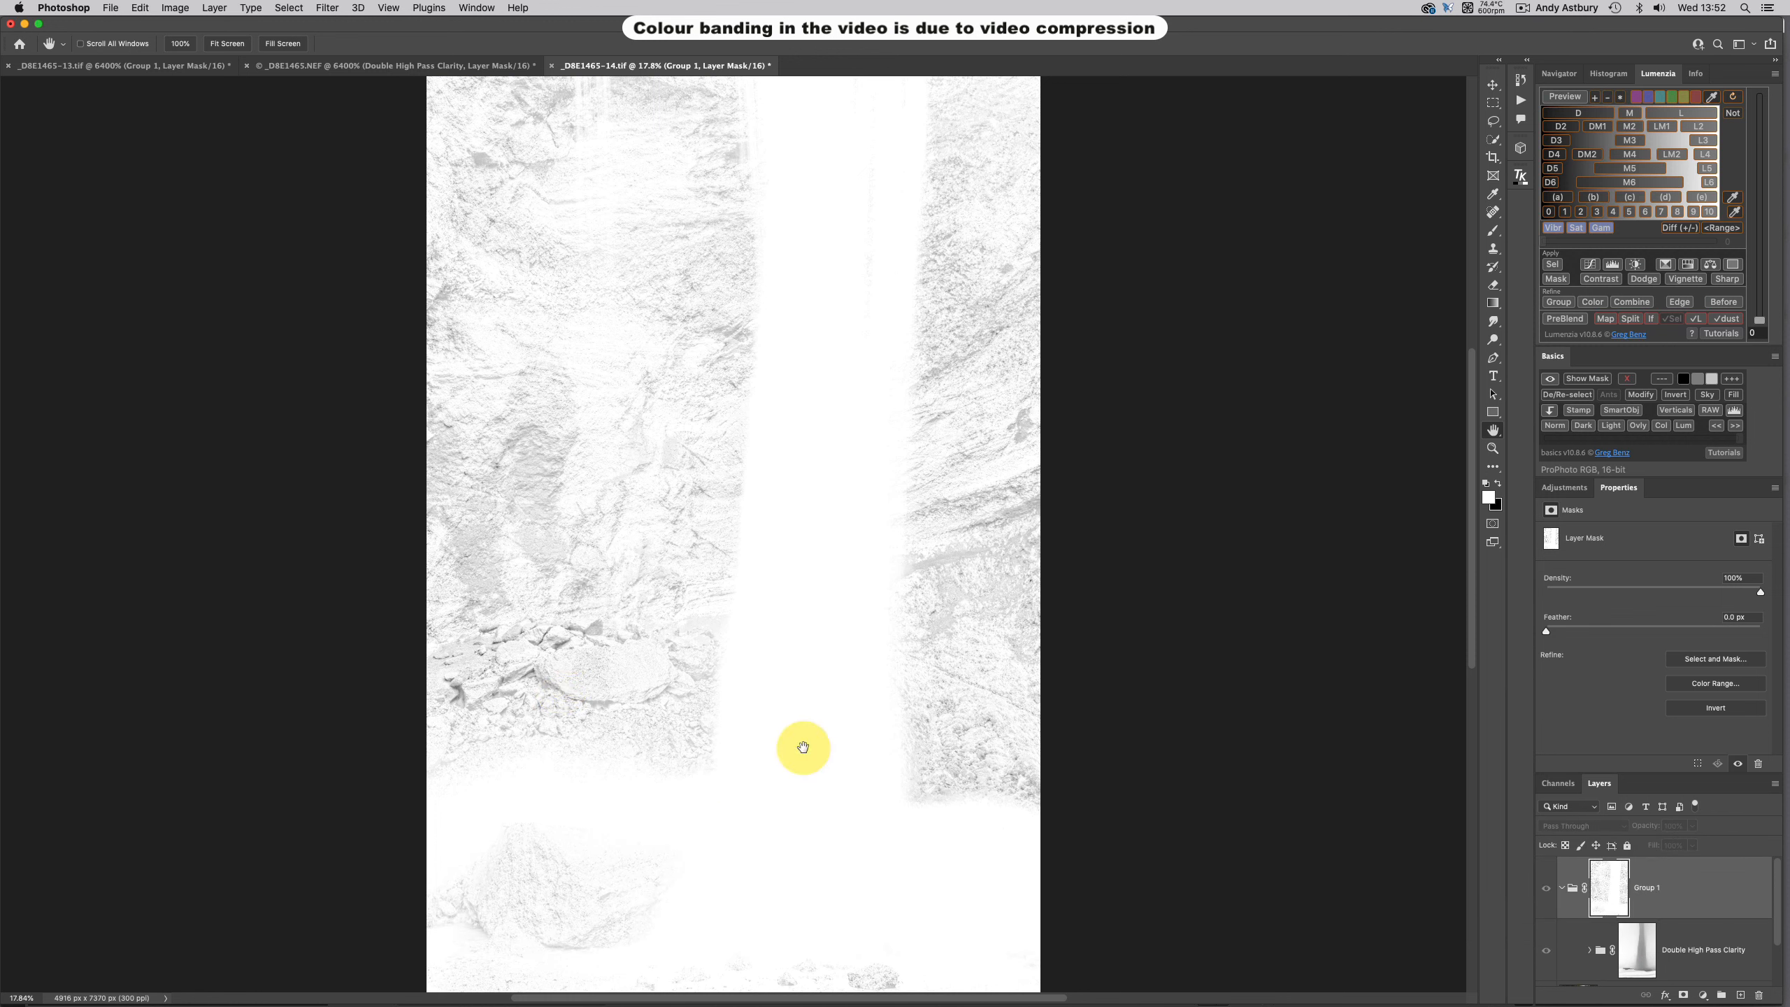
alt+click(1604, 889)
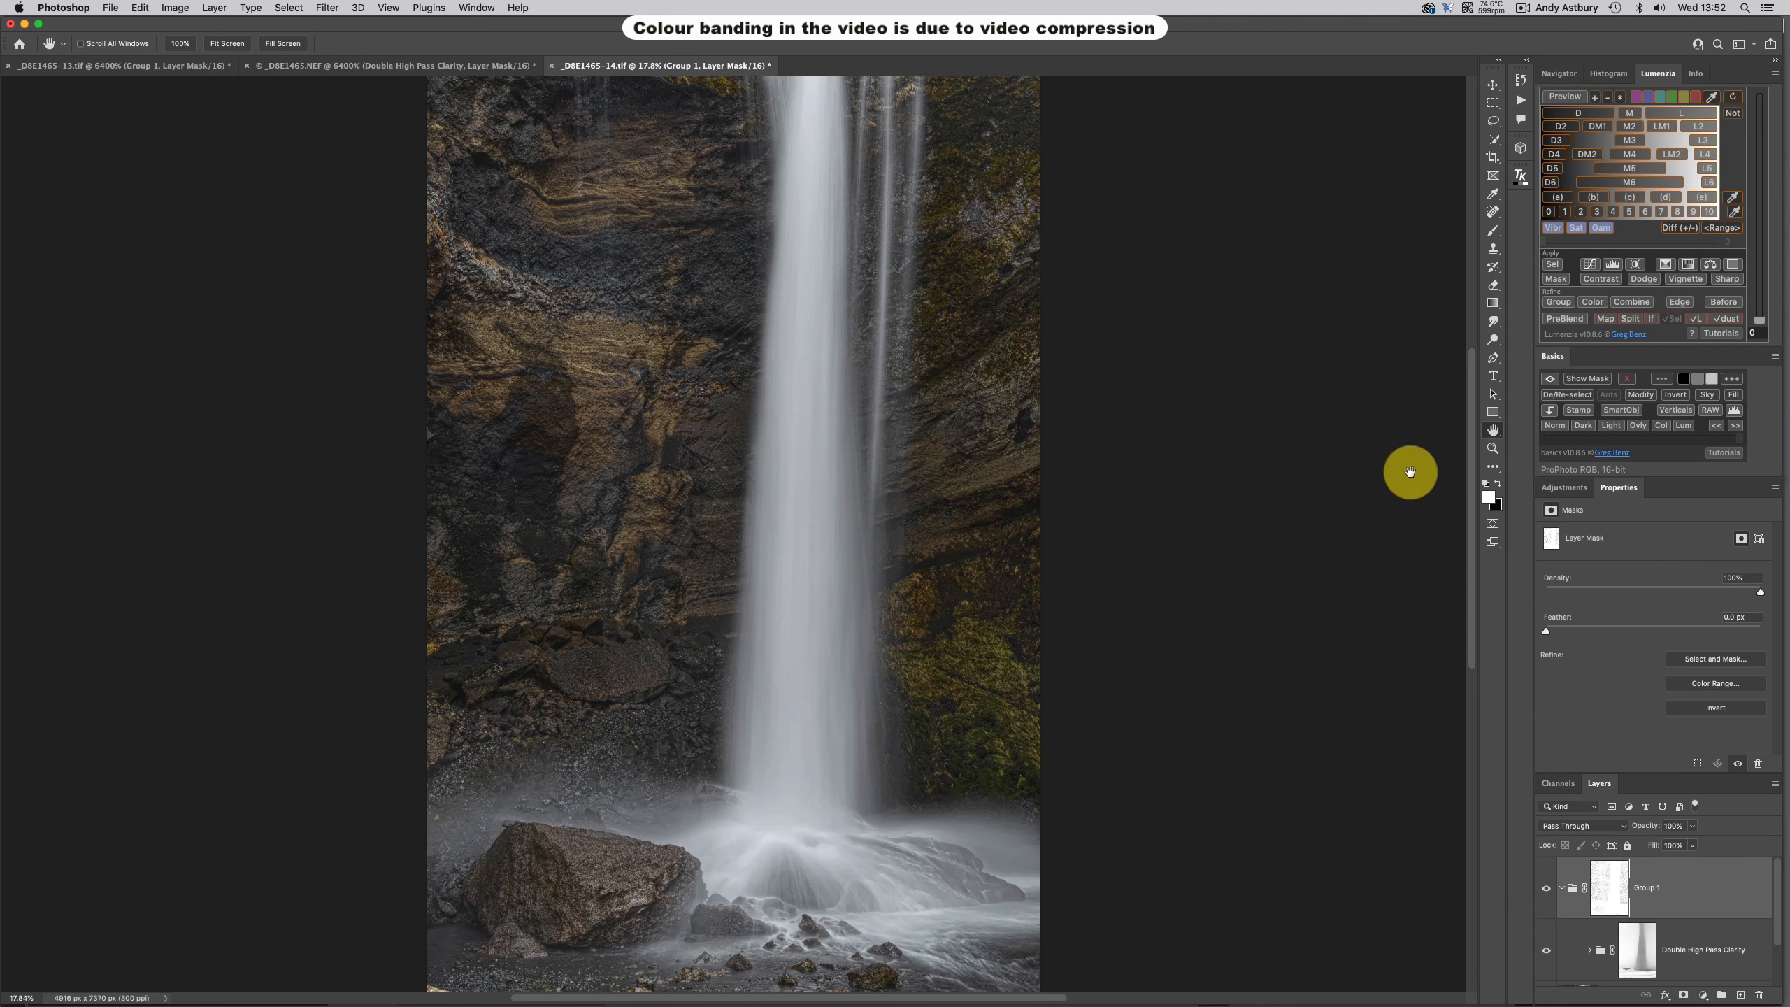
Examine the dark crevice above the flat boulder at 1200% with Group 1's mask disabled and enabled, and return to the full view
click(1493, 446)
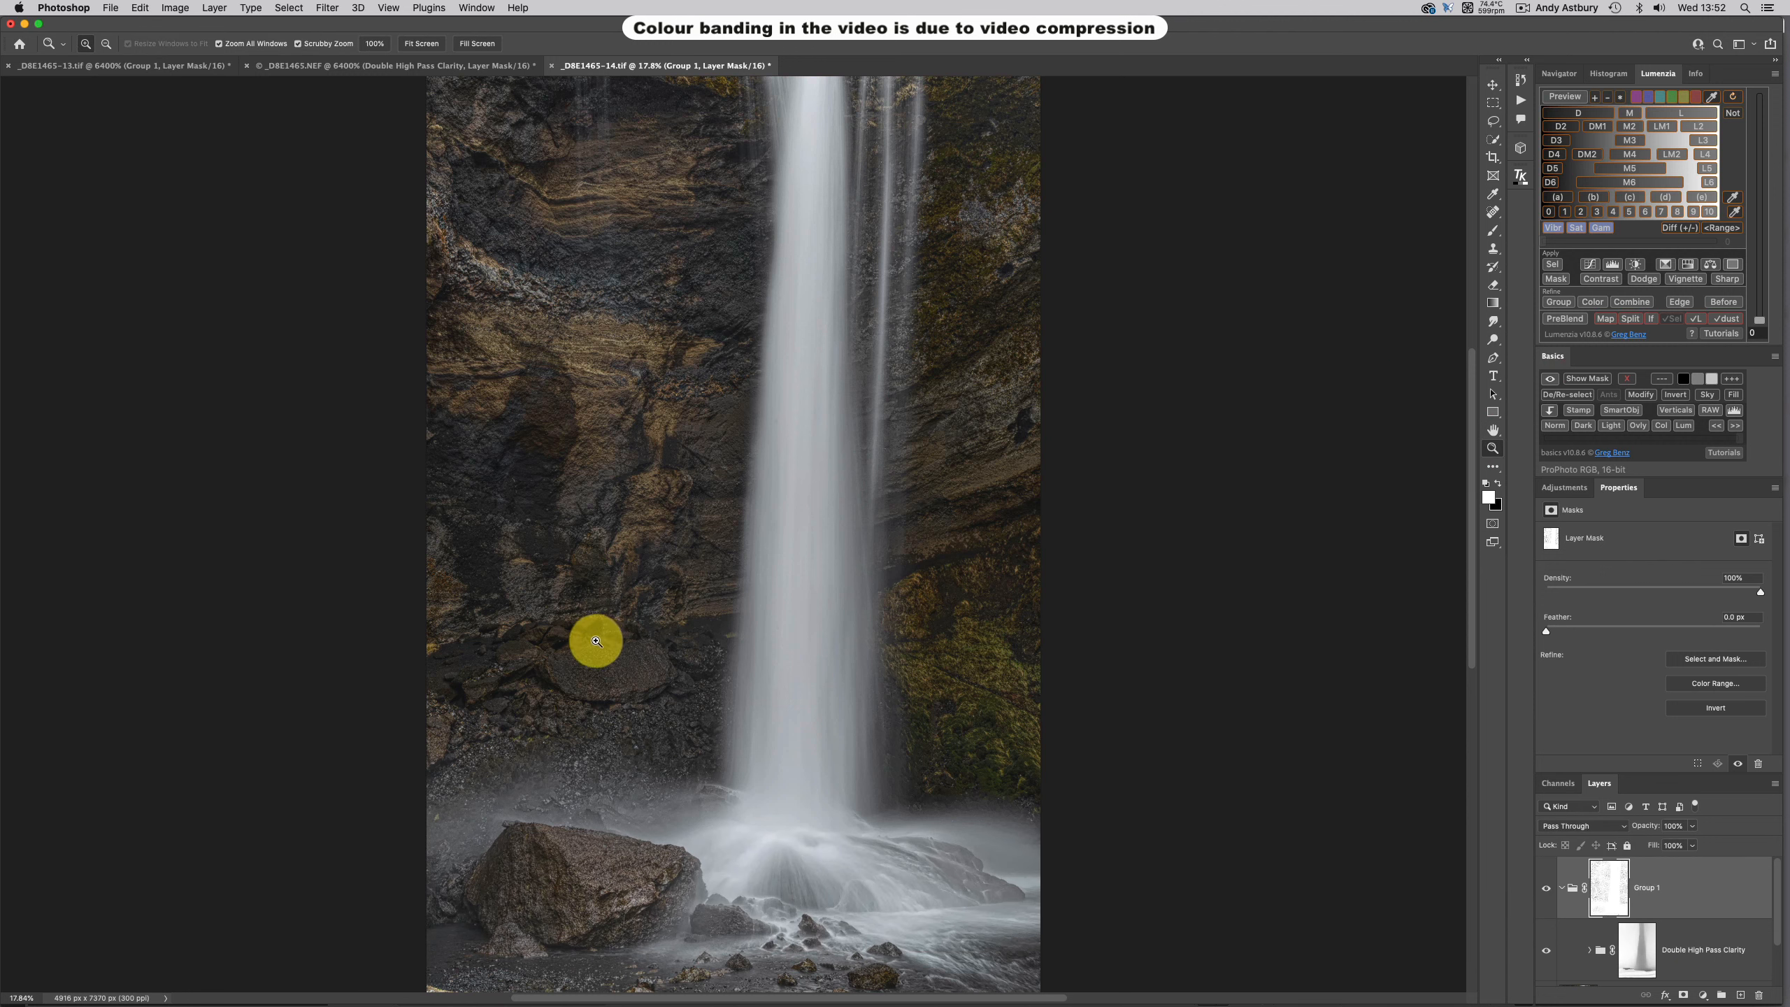
click(540, 679)
click(540, 681)
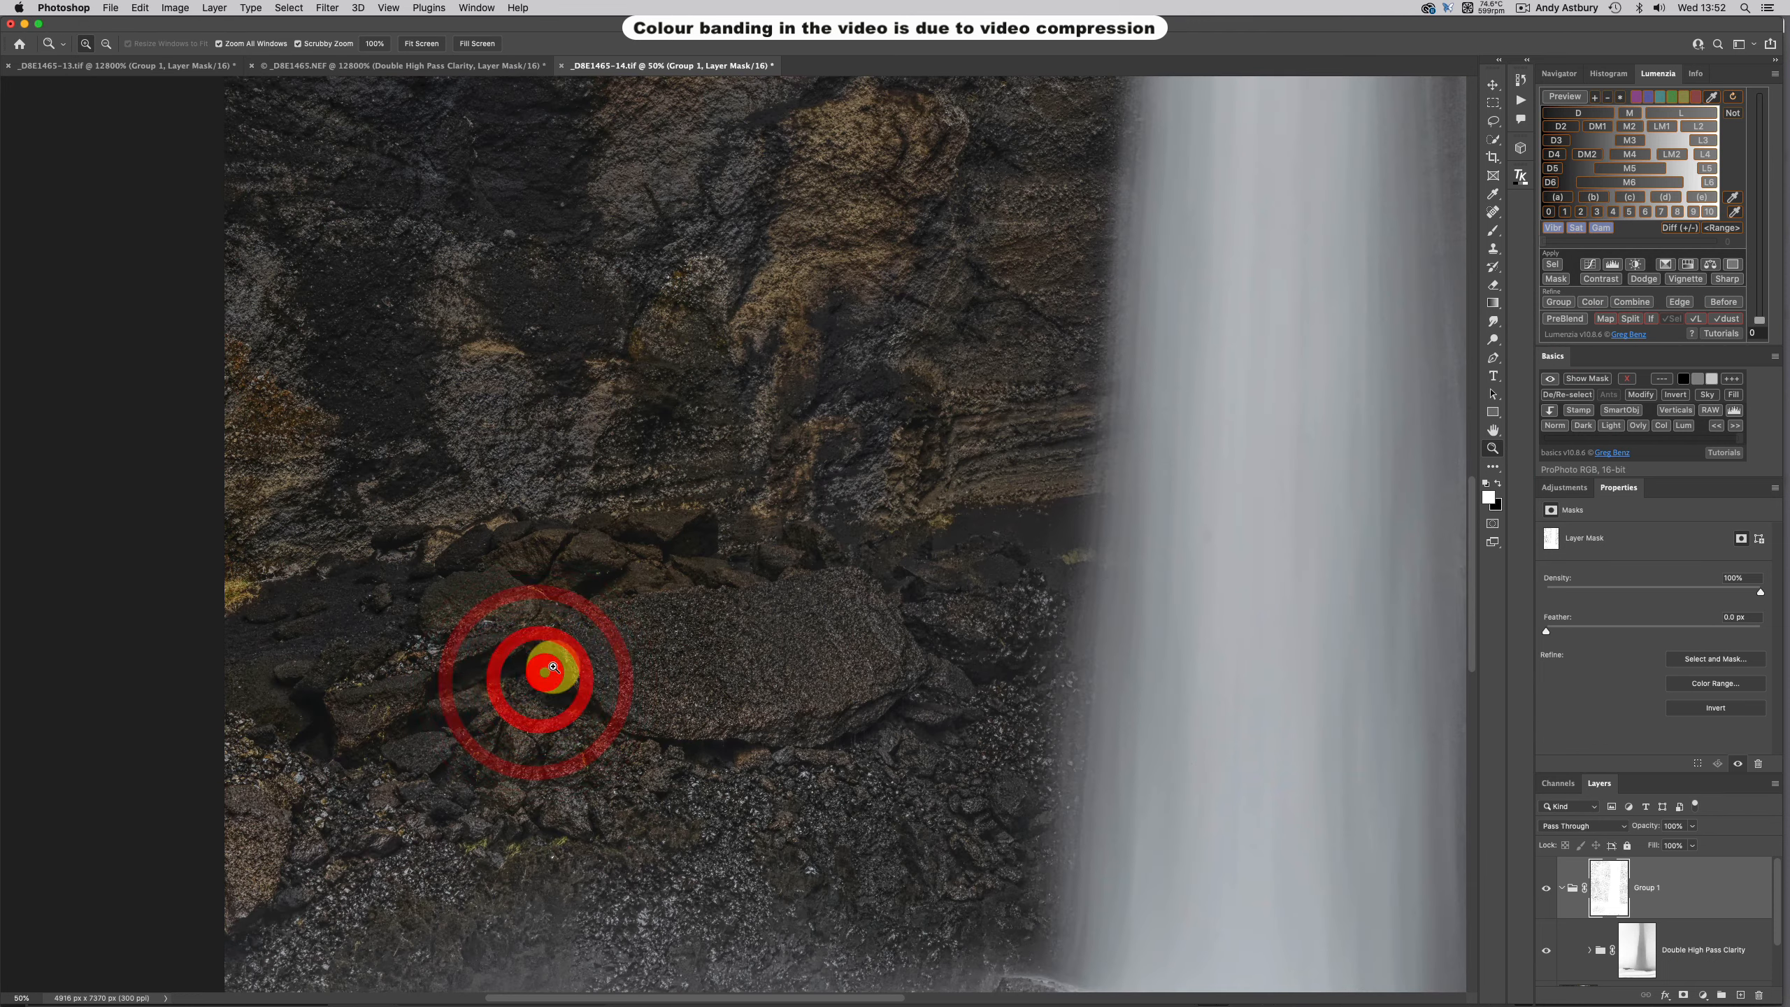
click(587, 596)
click(588, 594)
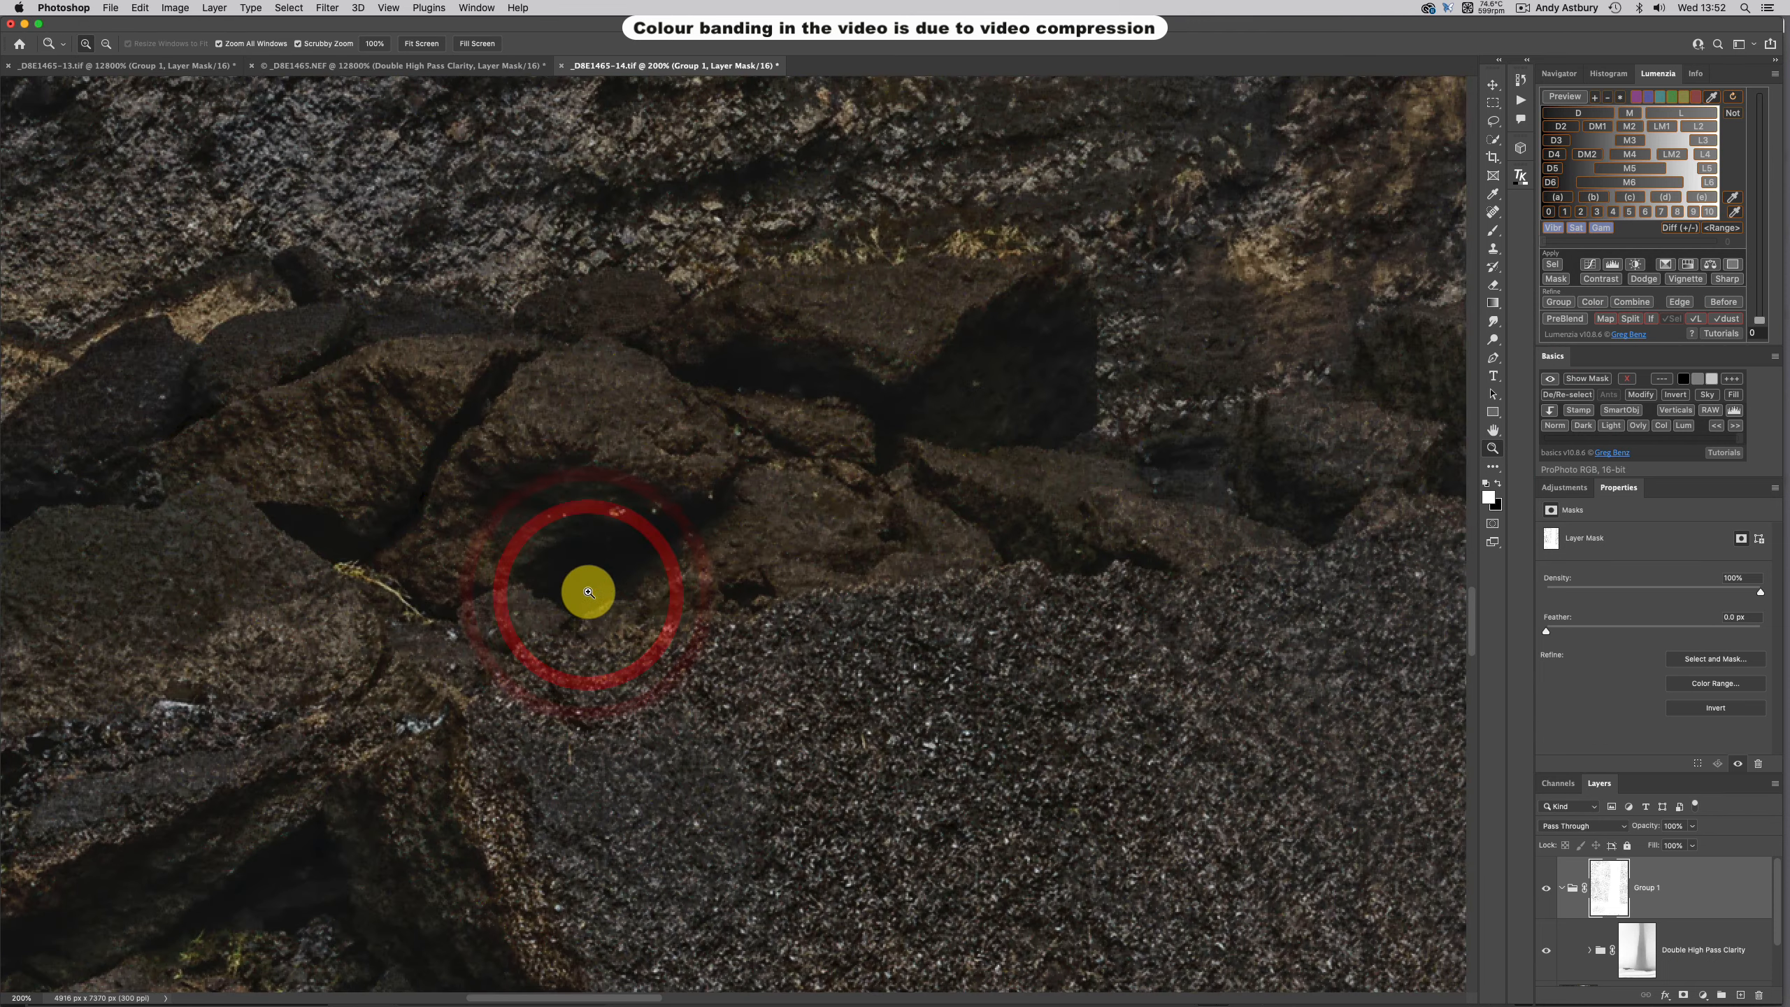
click(588, 592)
click(587, 591)
click(586, 588)
click(586, 586)
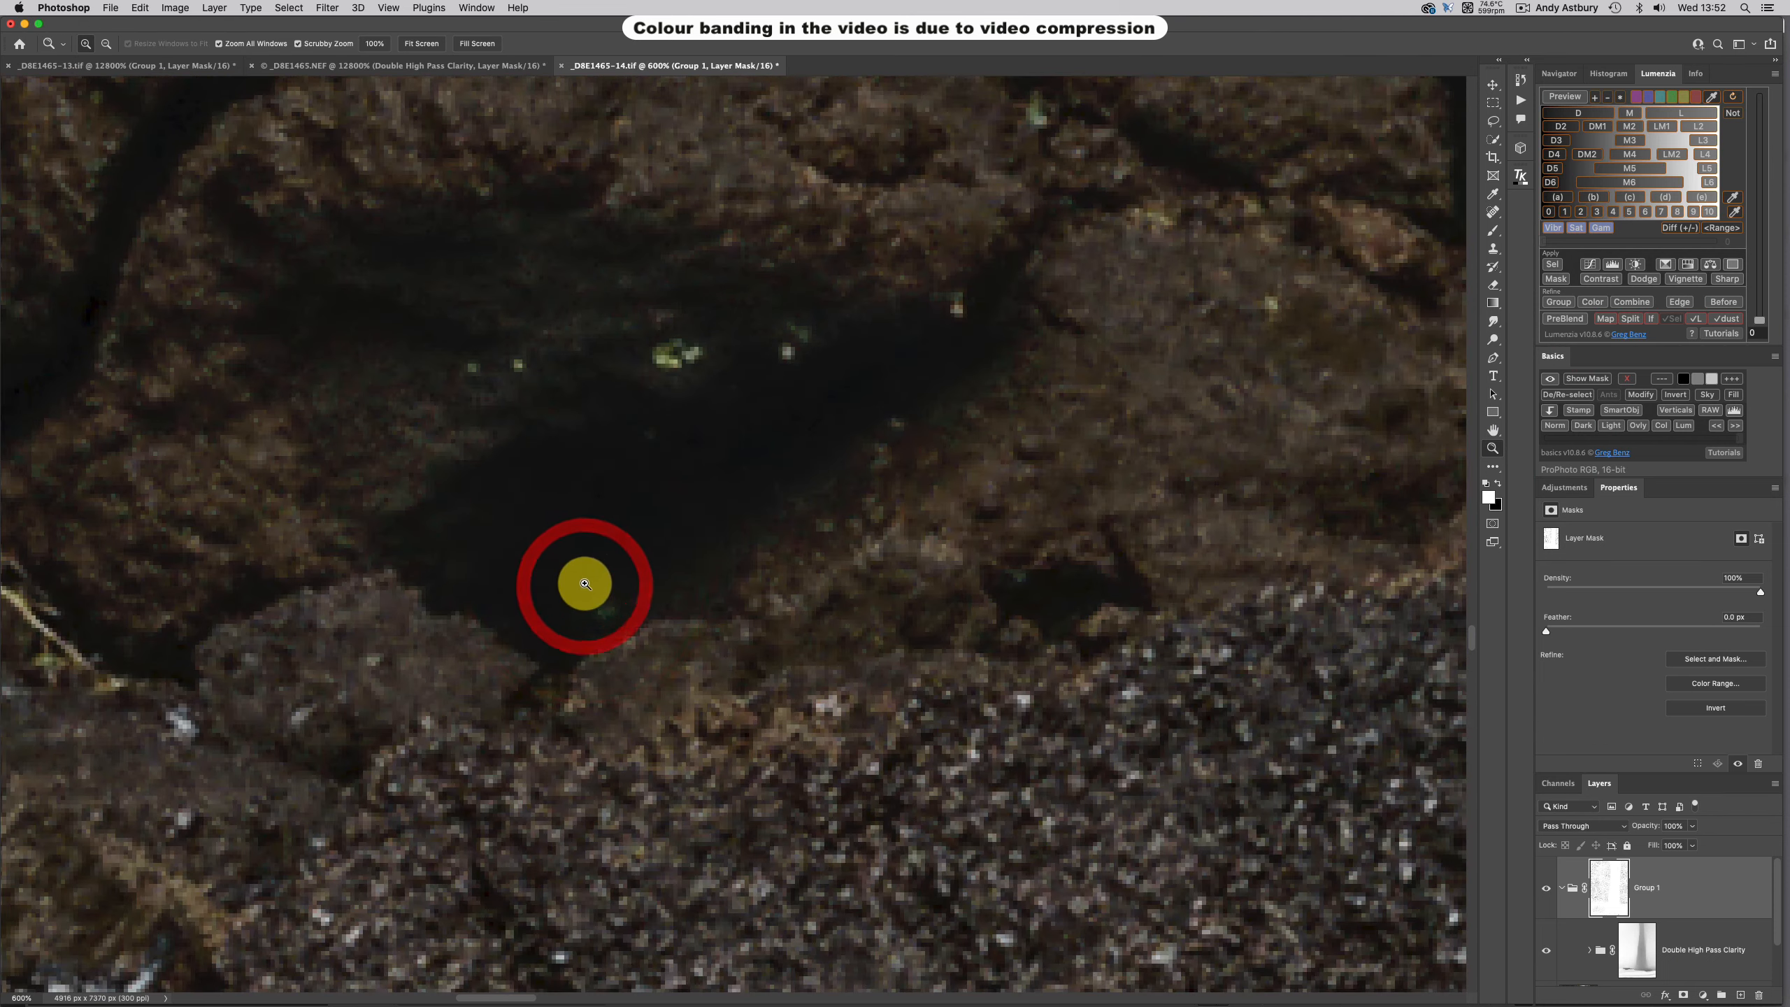
click(585, 585)
click(584, 584)
click(583, 584)
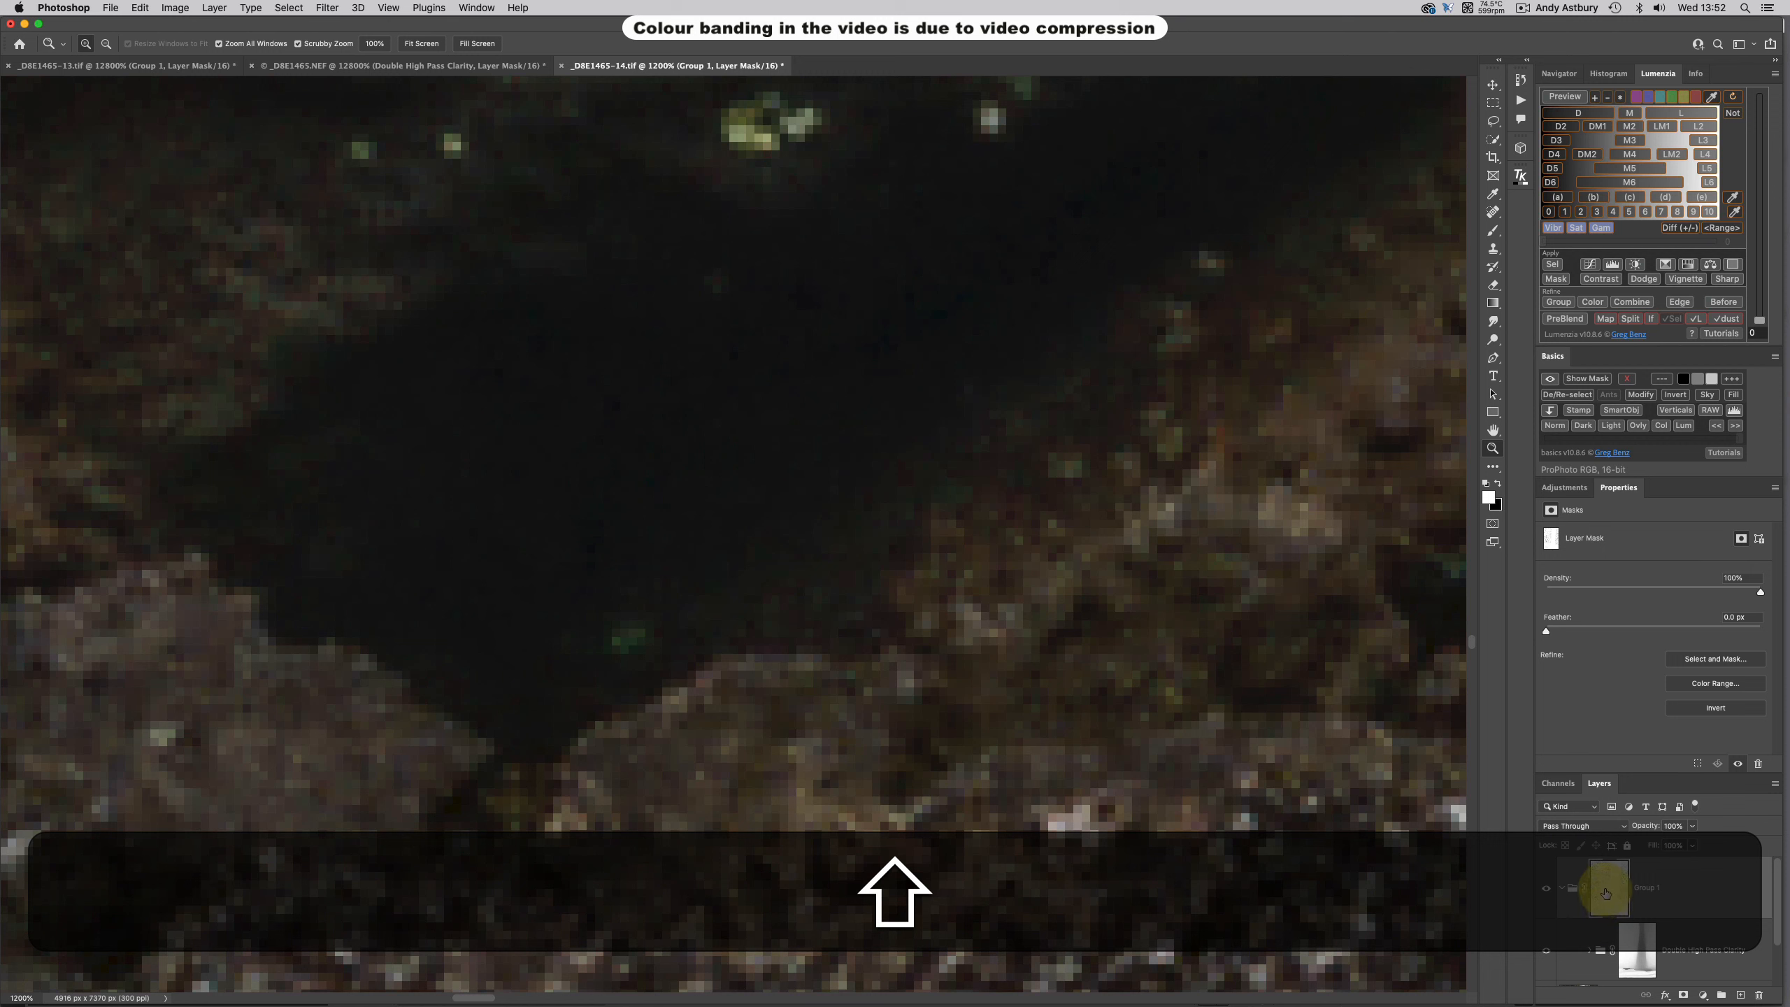
shift+click(1605, 890)
shift+click(1603, 887)
shift+click(1607, 887)
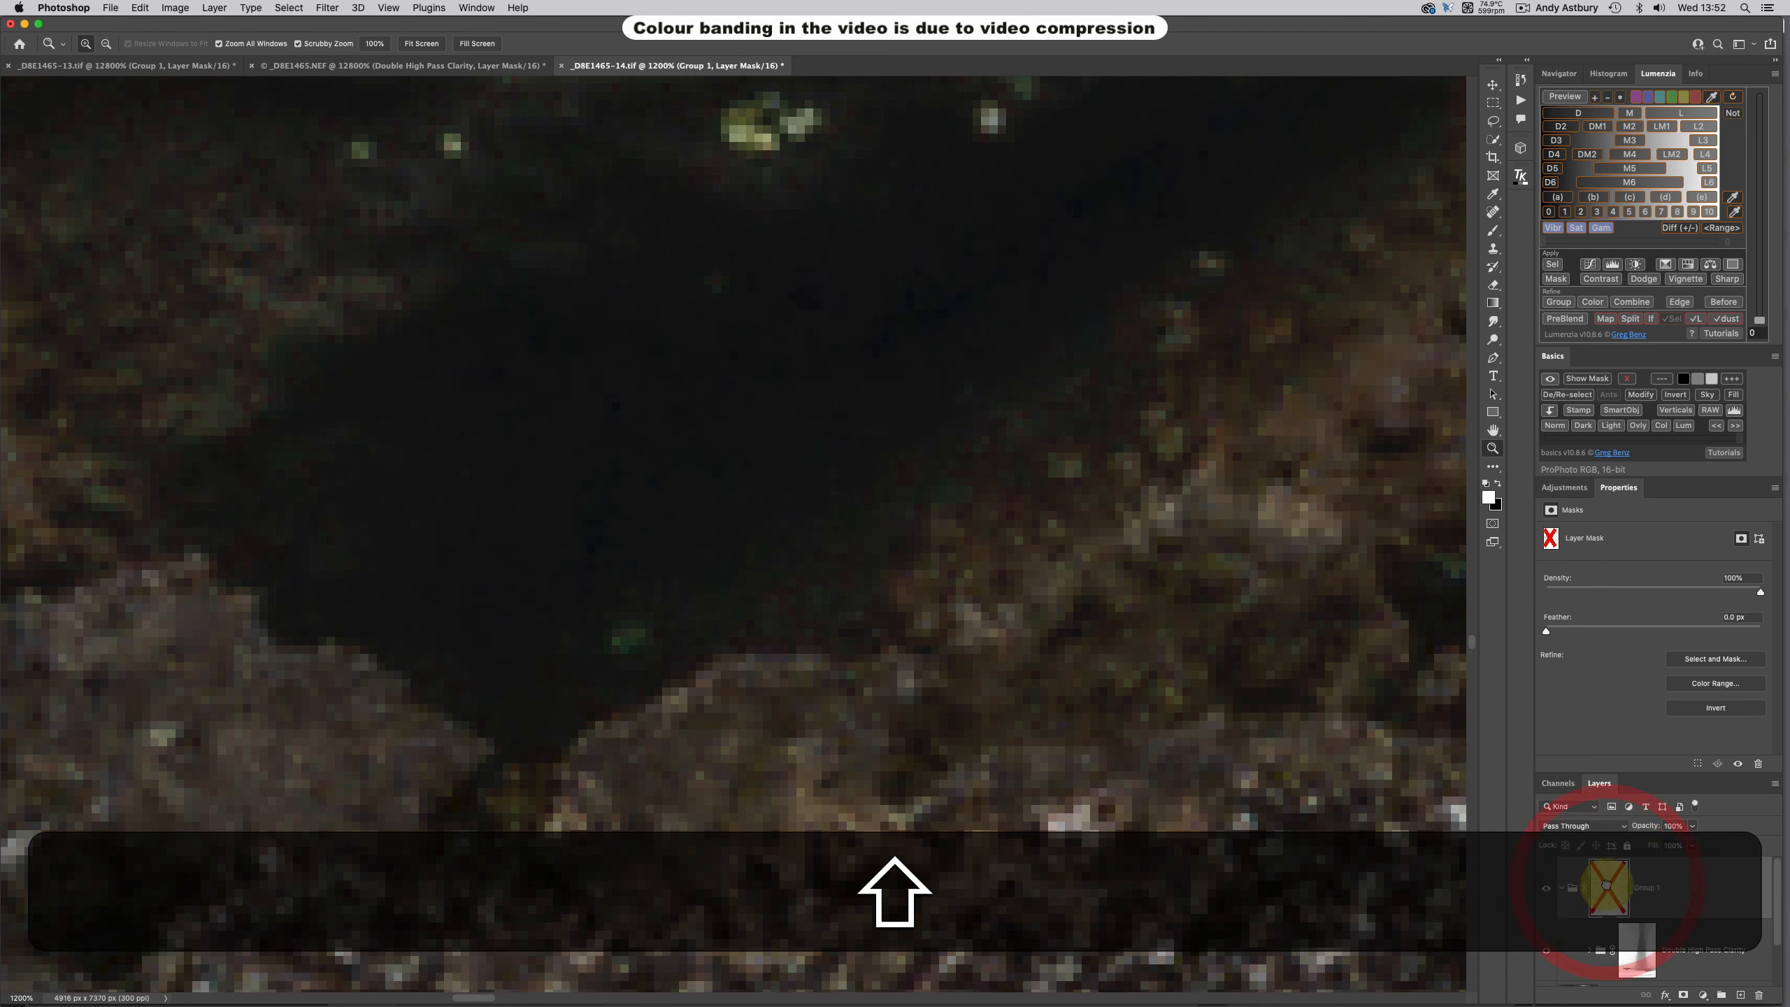
shift+click(1612, 890)
shift+click(1612, 891)
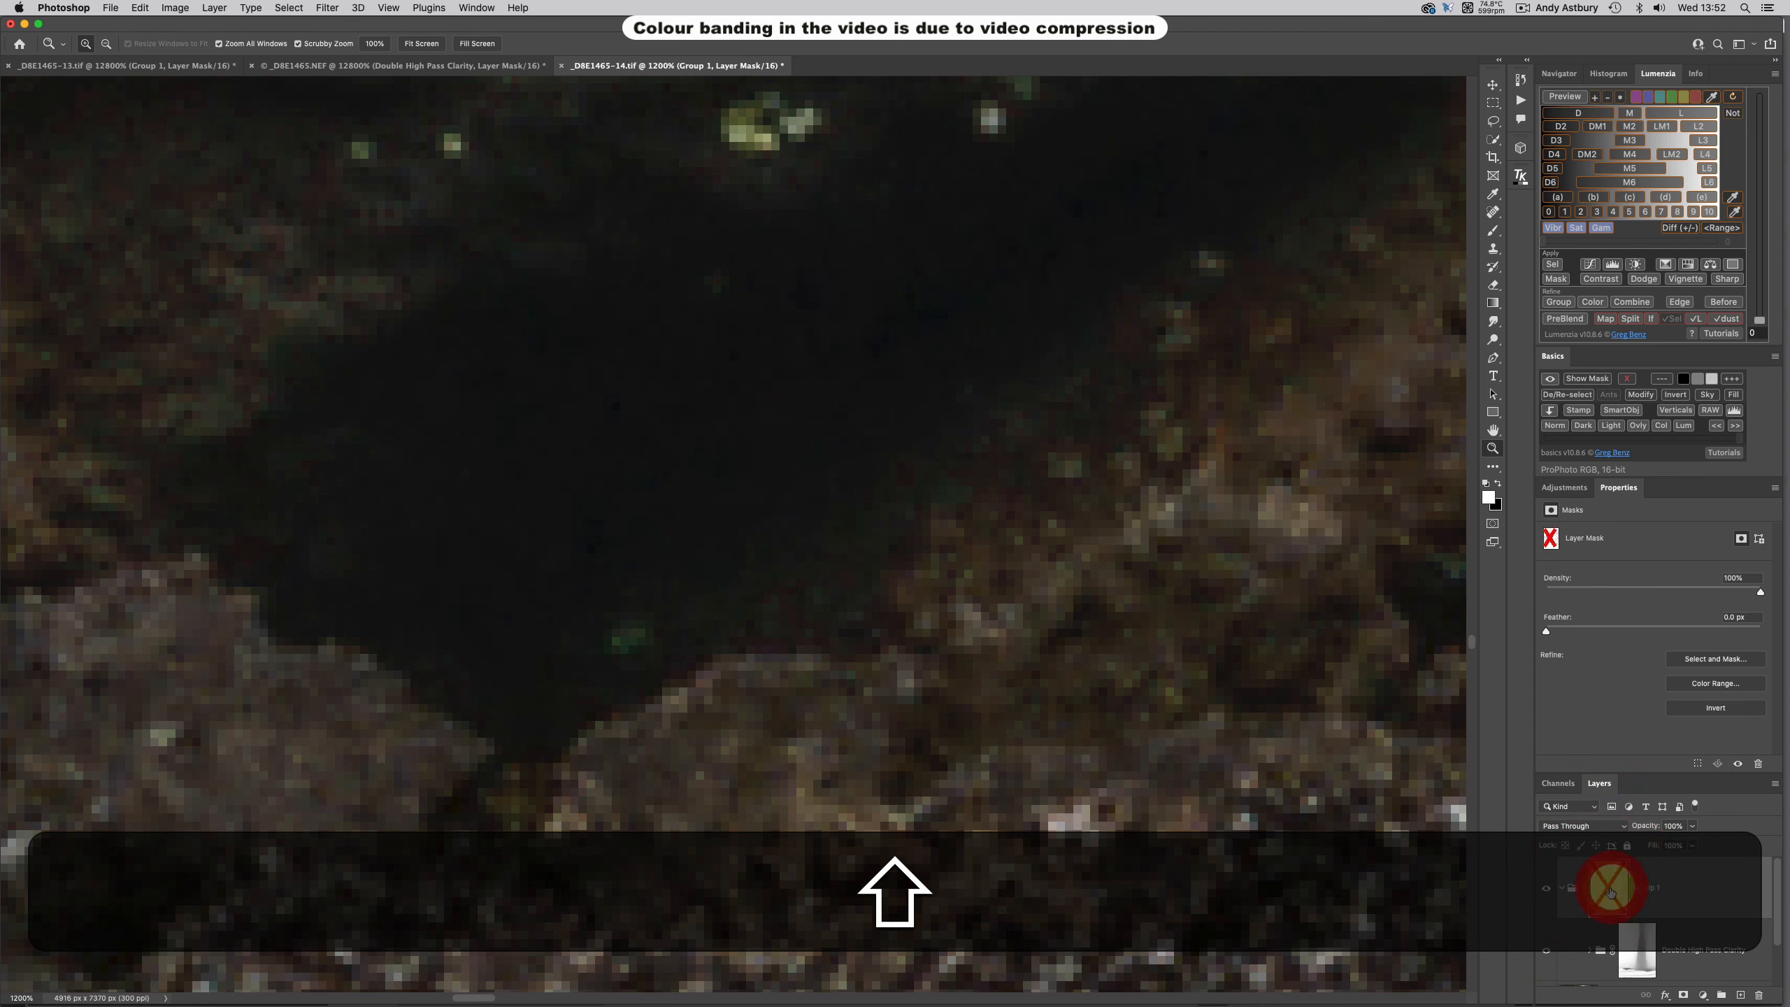
shift+click(1612, 890)
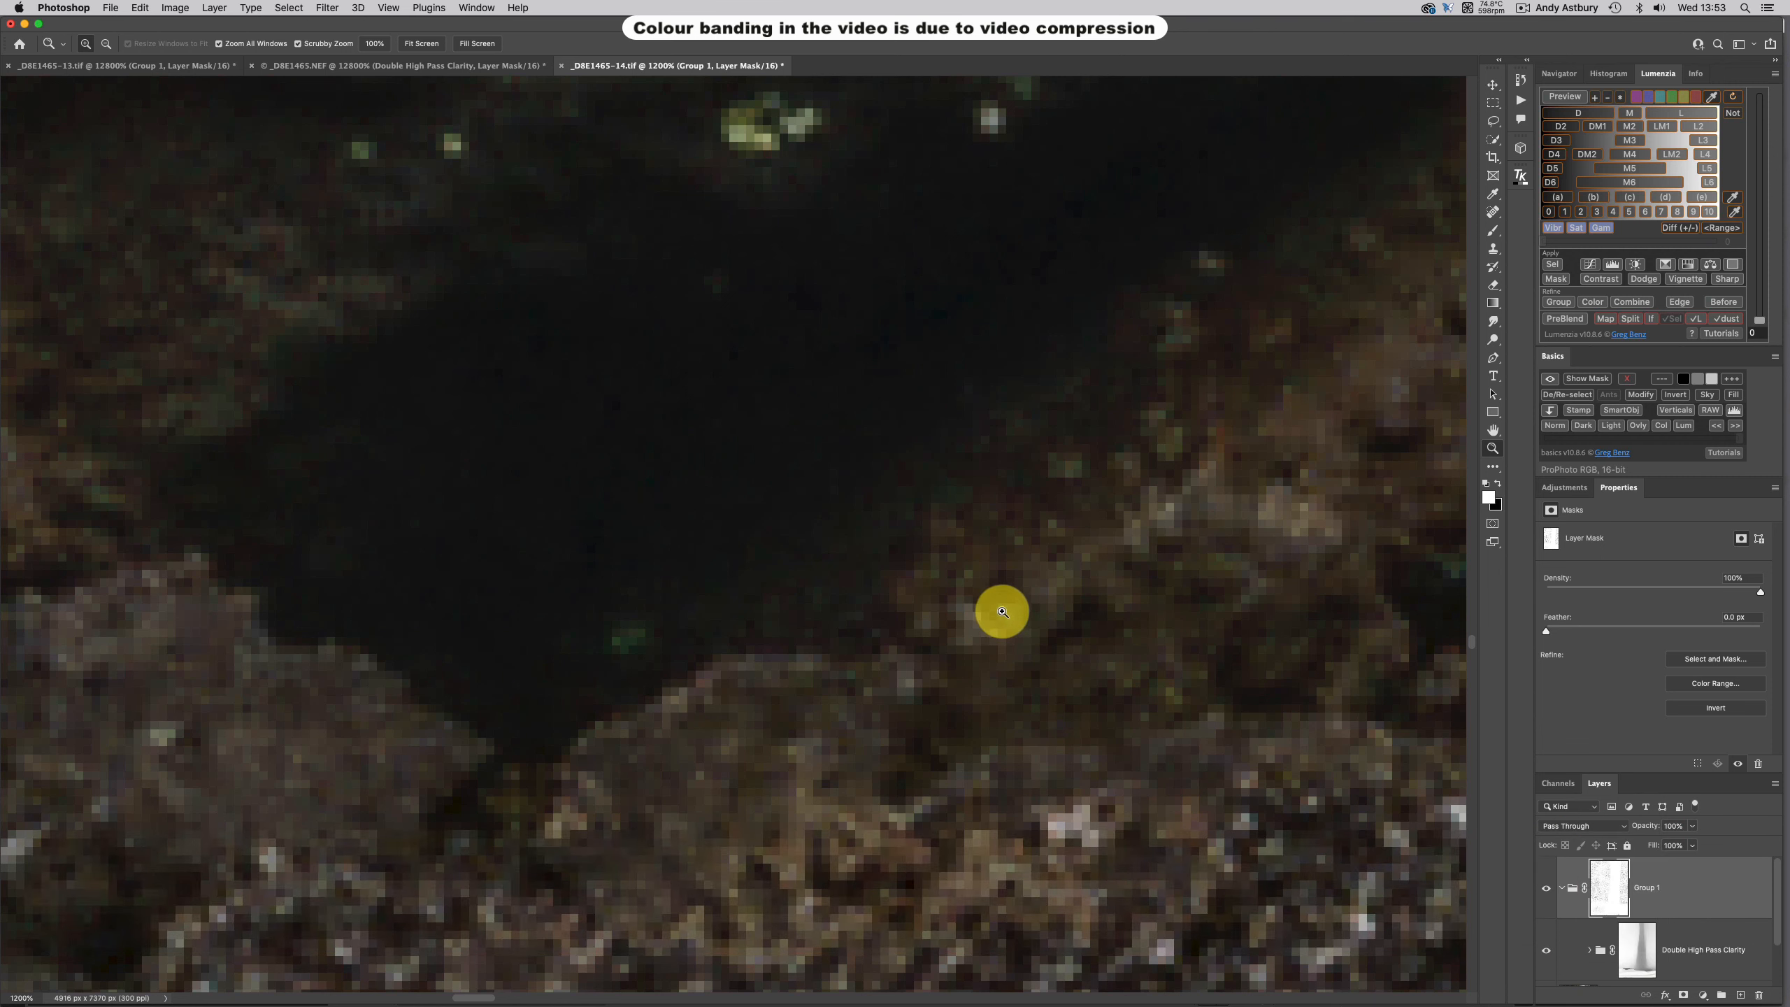
double_click(1492, 430)
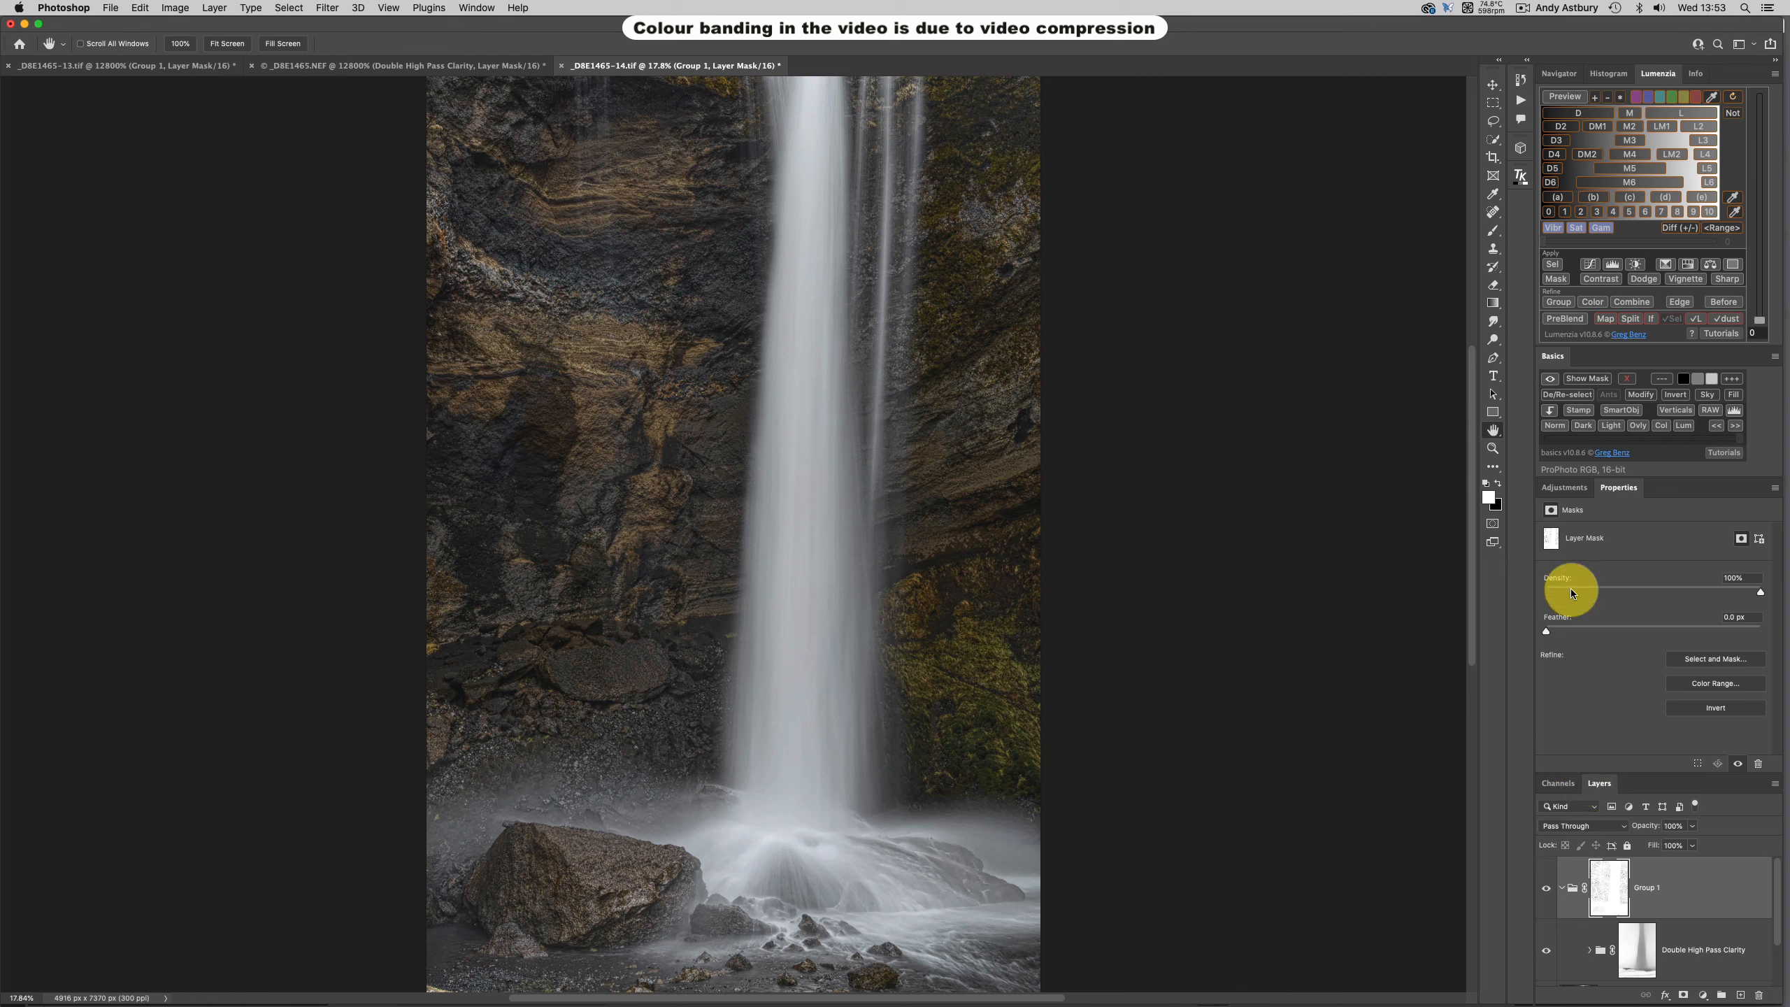
Add a Lumenzia vignette with a feathered layer mask, set to 62% opacity and a 667 px mask feather
click(1685, 280)
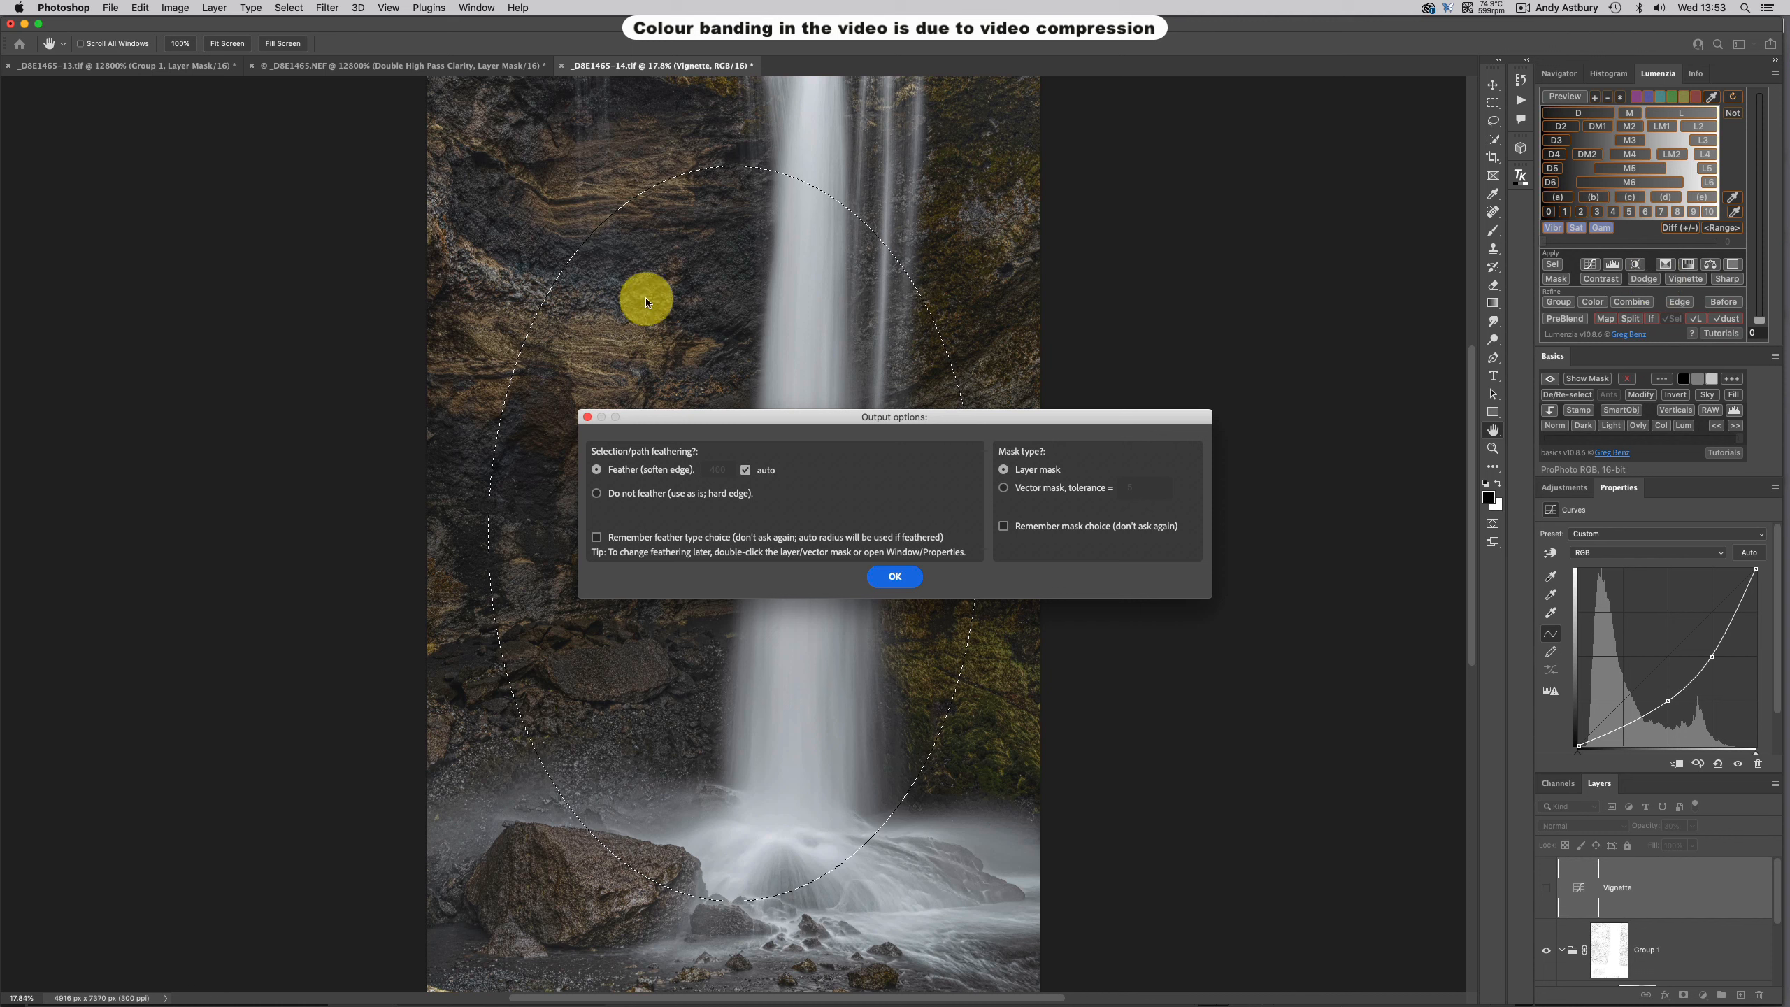
click(896, 578)
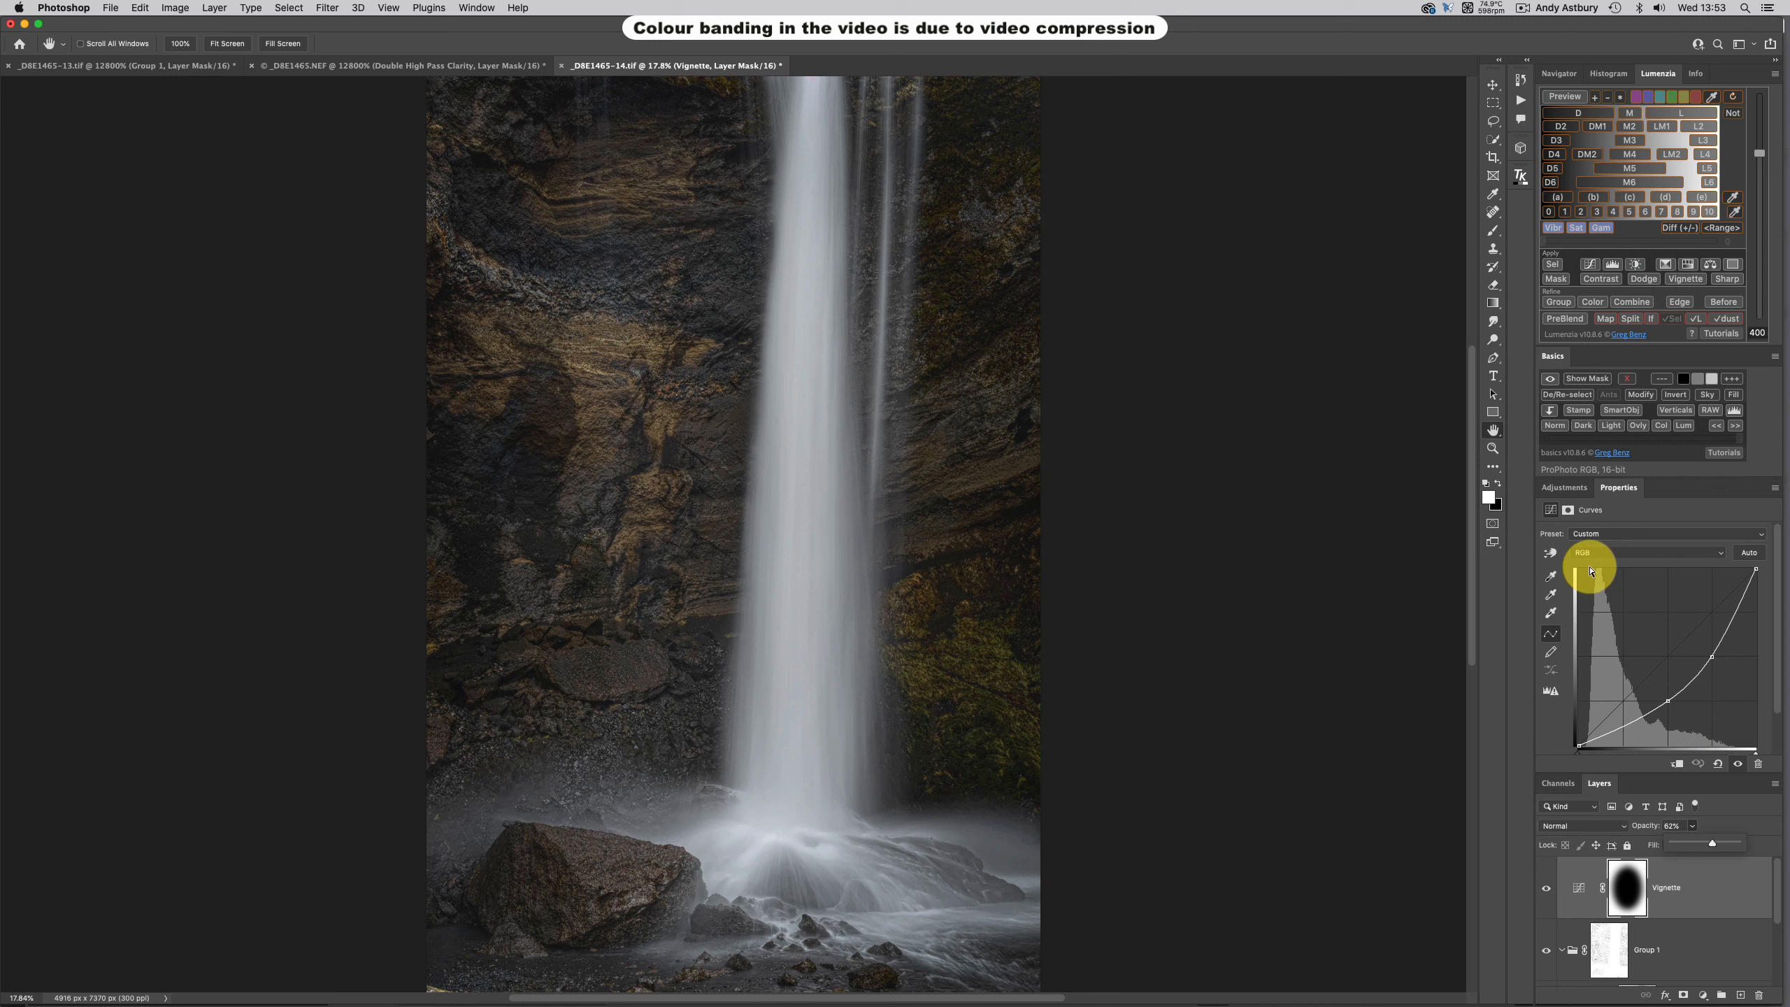
click(1569, 509)
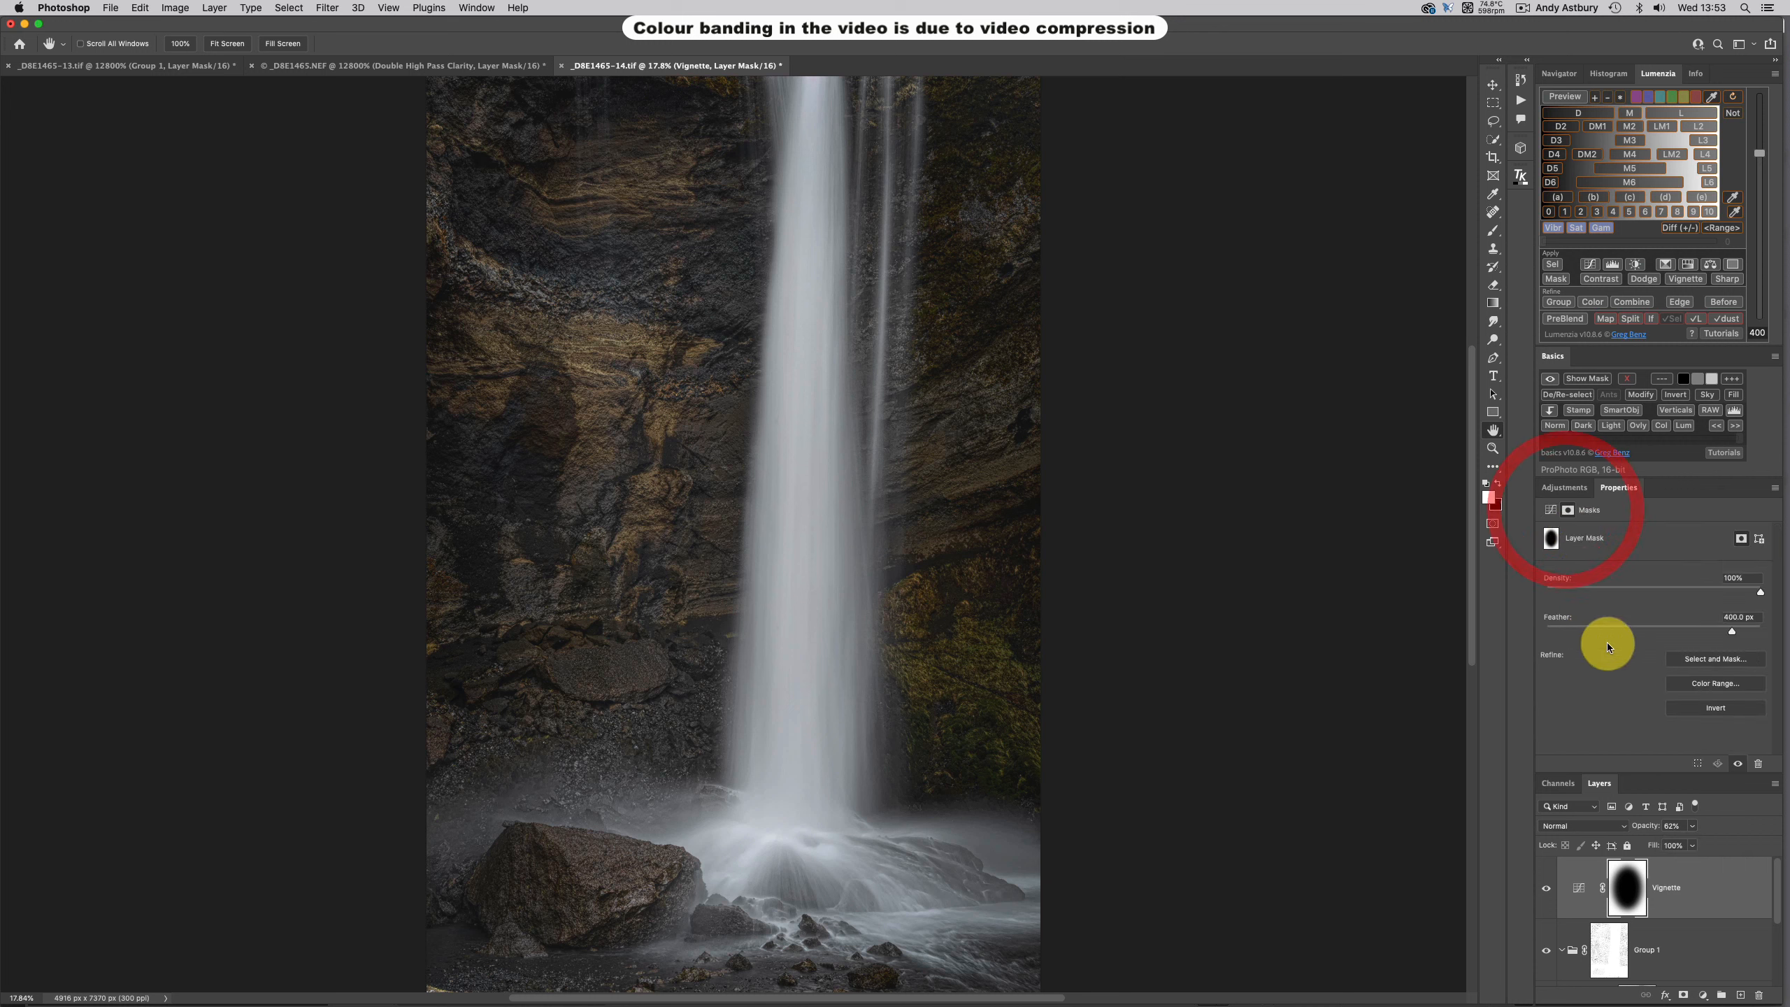
drag(1731, 631, 1738, 640)
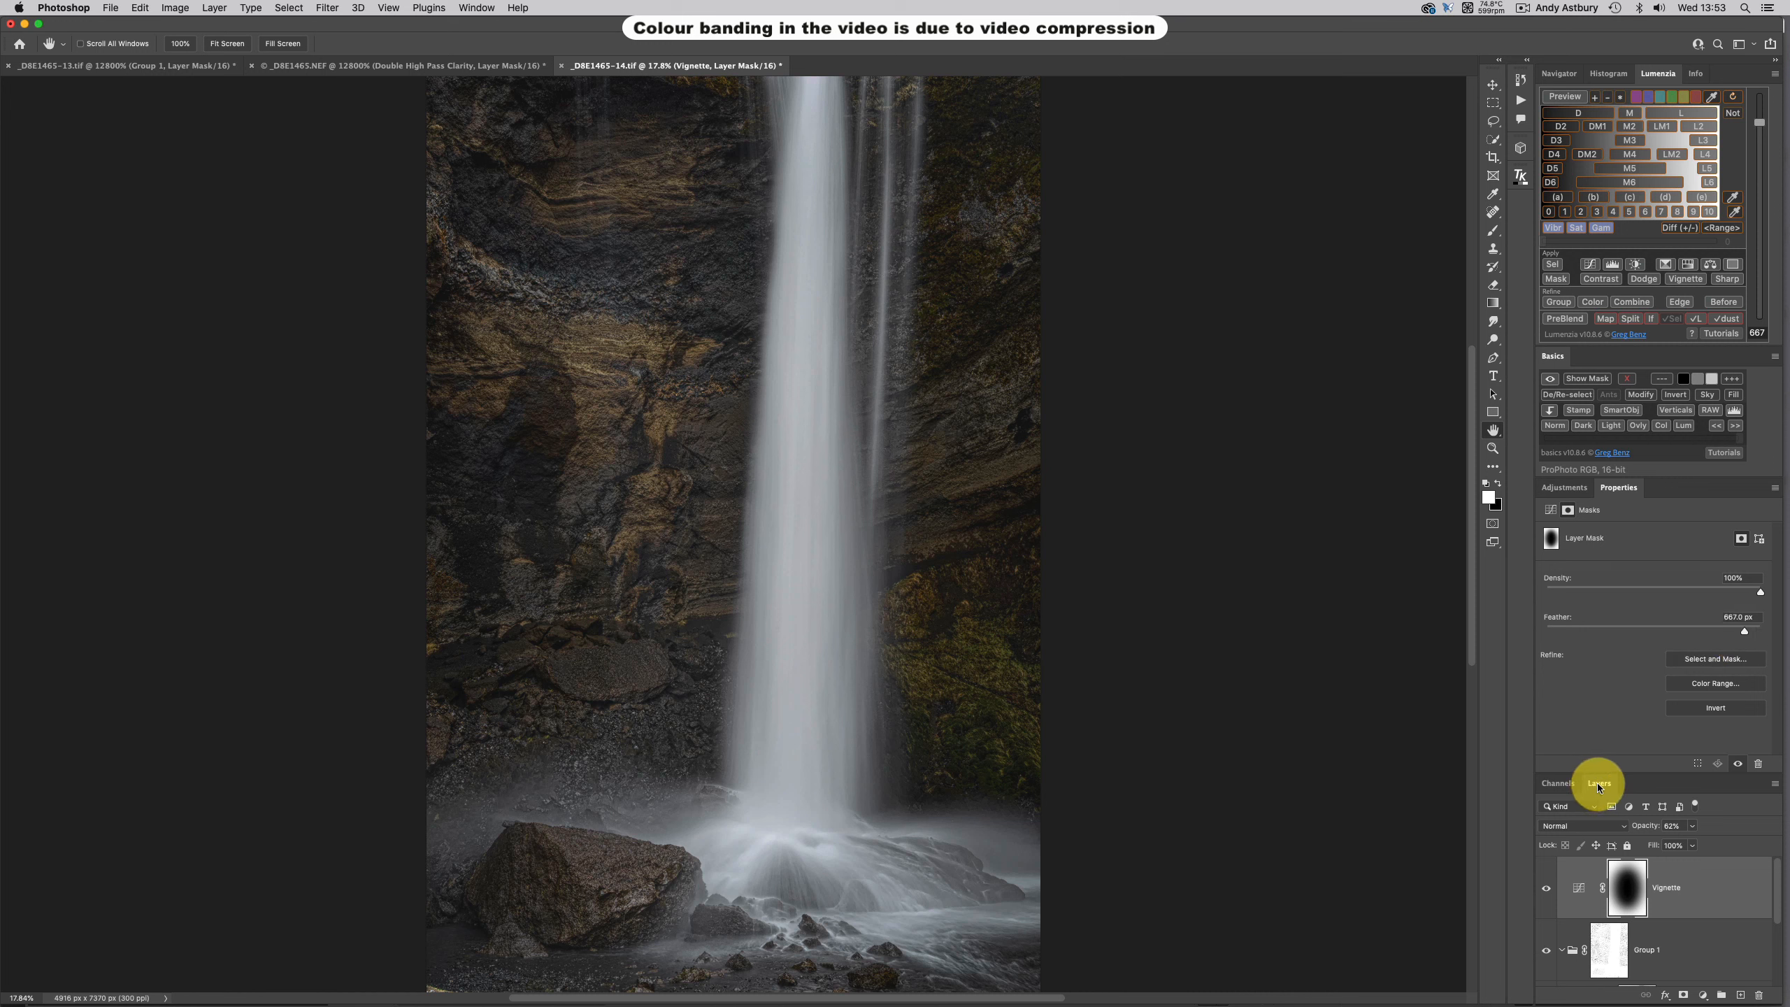
Float the layer list, expand the Double High Pass Clarity group, and set the High layer's High Pass radius to 2 pixels
drag(1597, 783, 1187, 119)
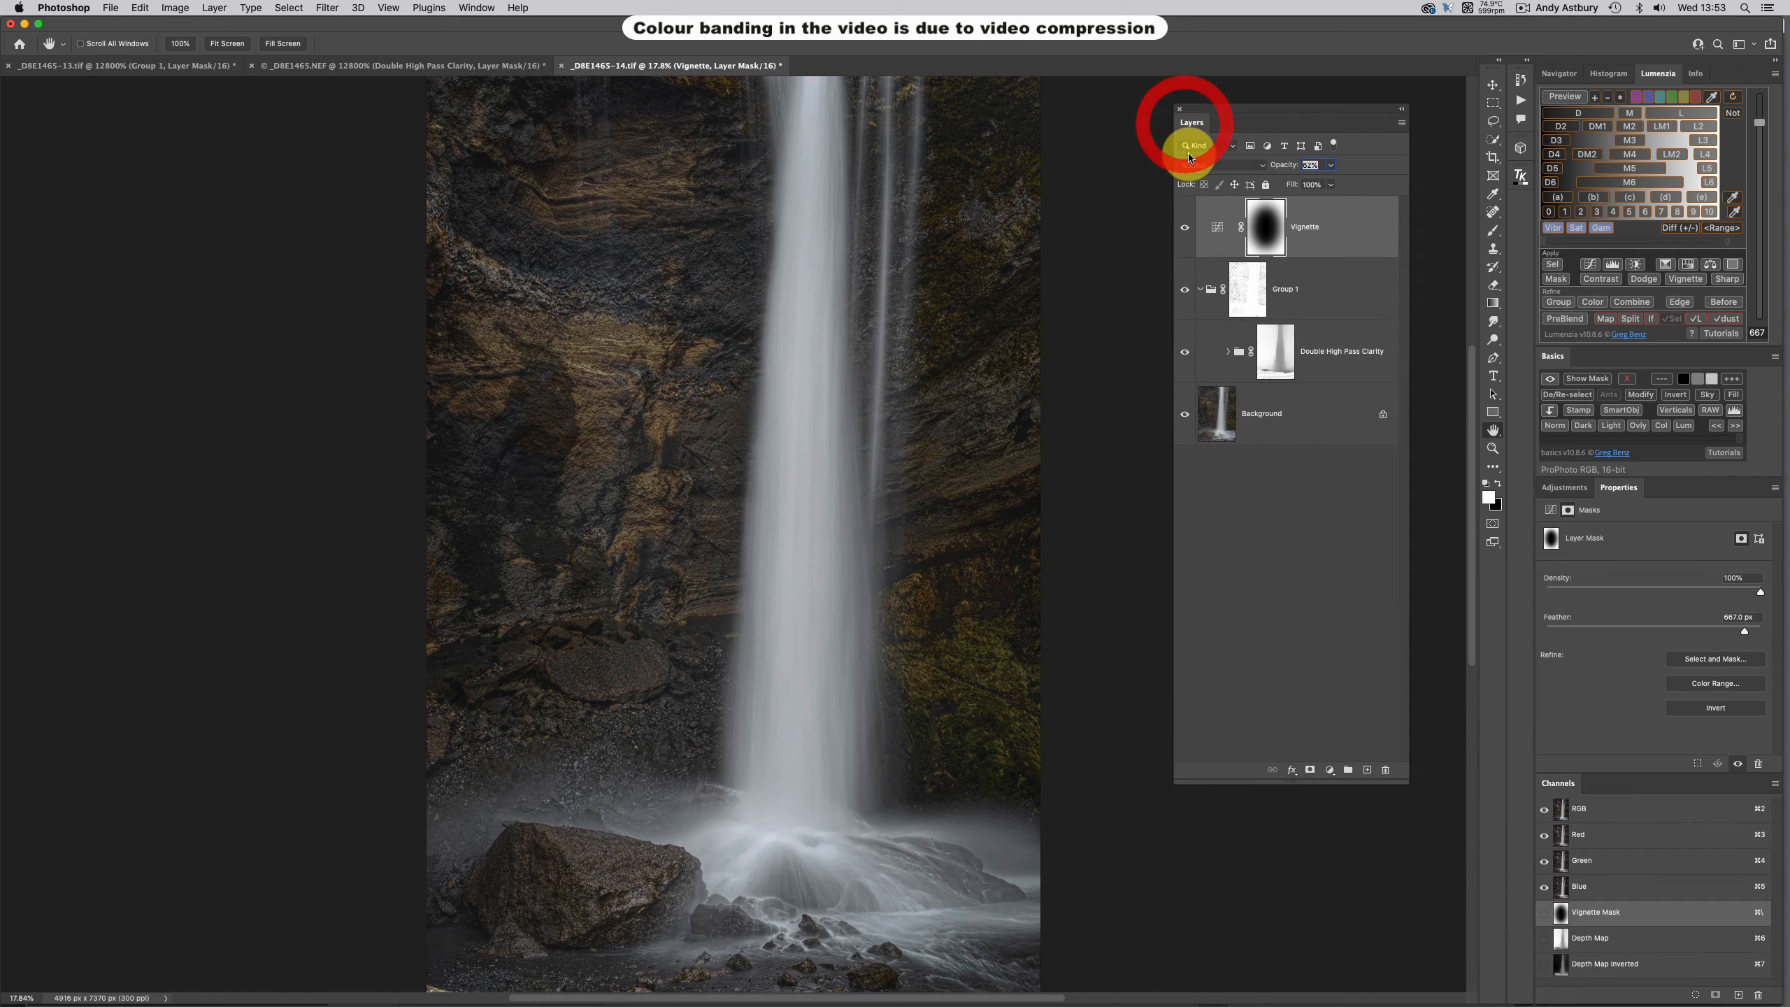
click(1221, 362)
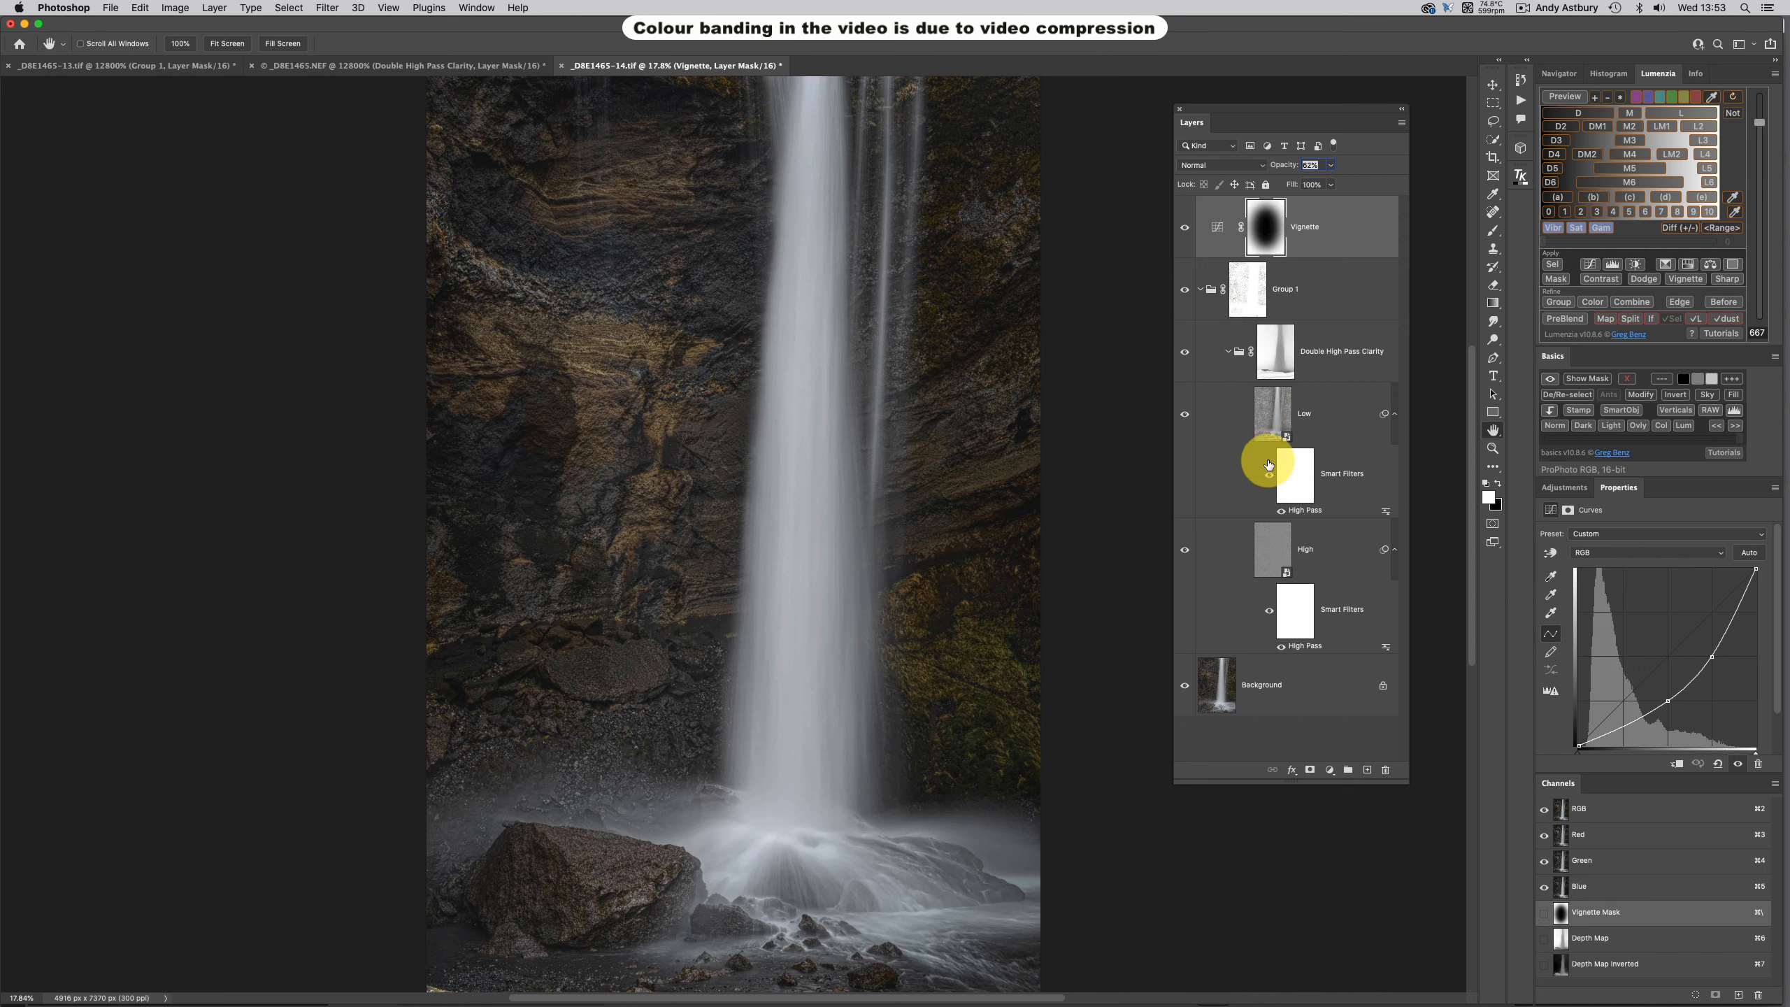
double_click(1493, 449)
drag(667, 467, 732, 943)
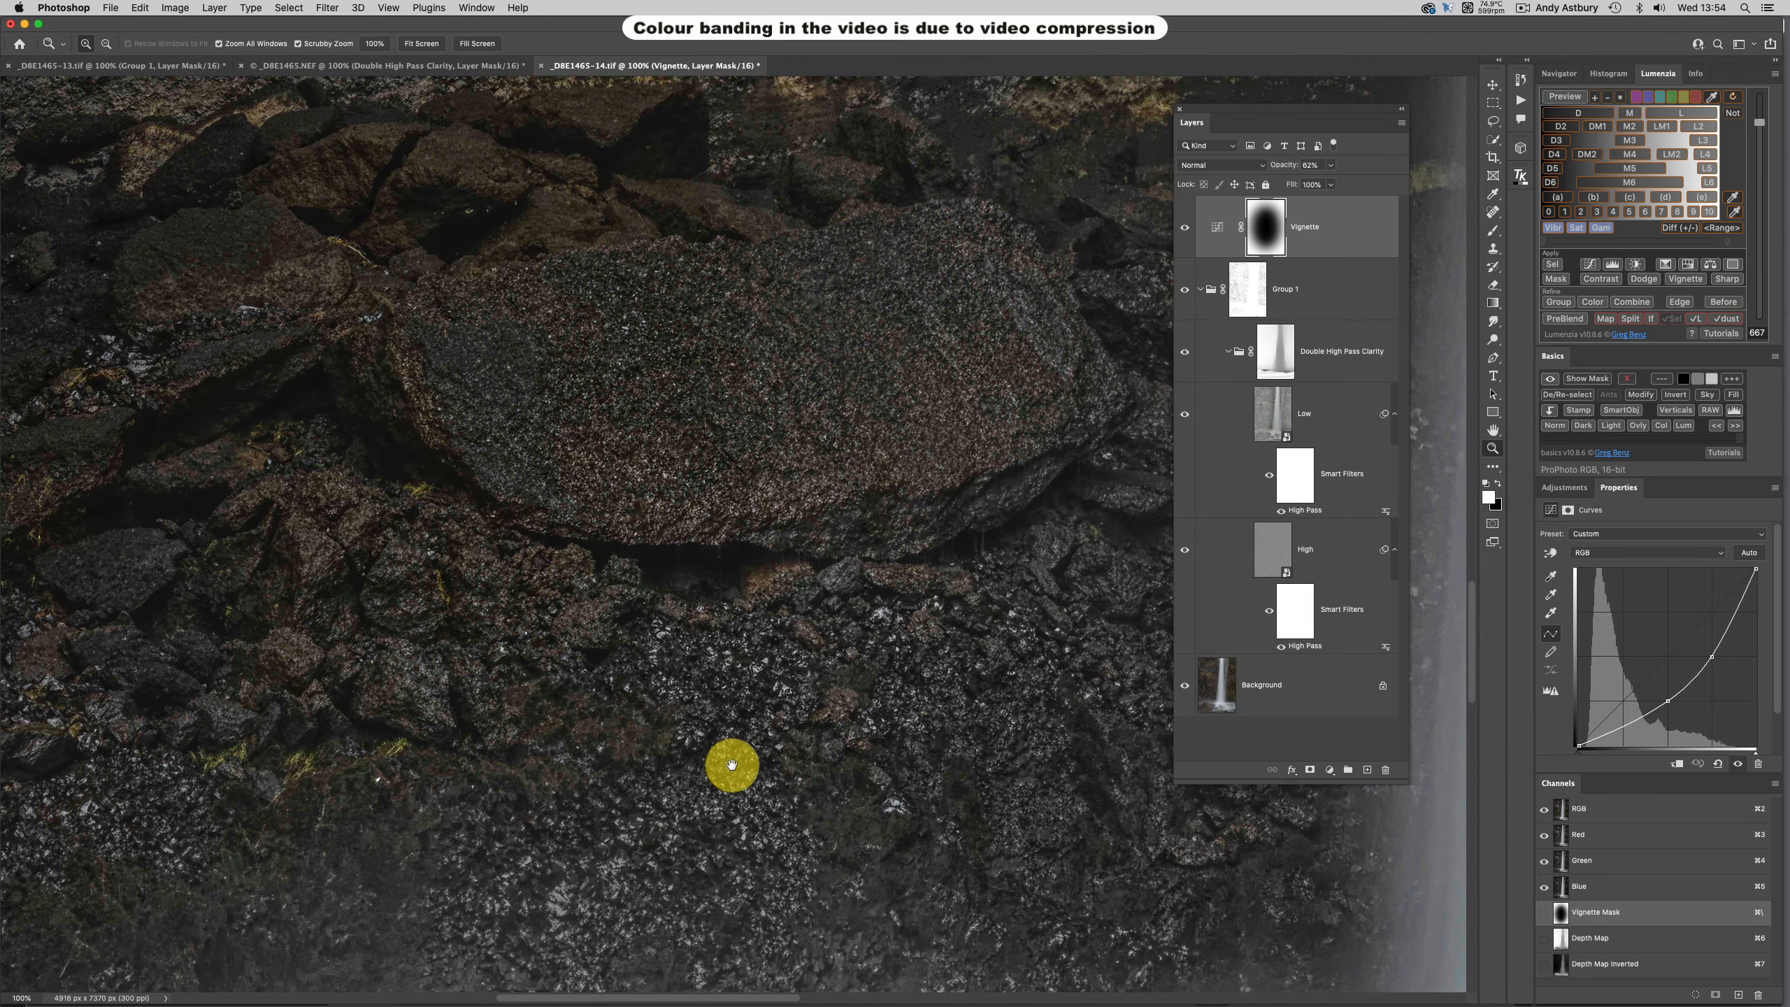
drag(705, 851, 744, 523)
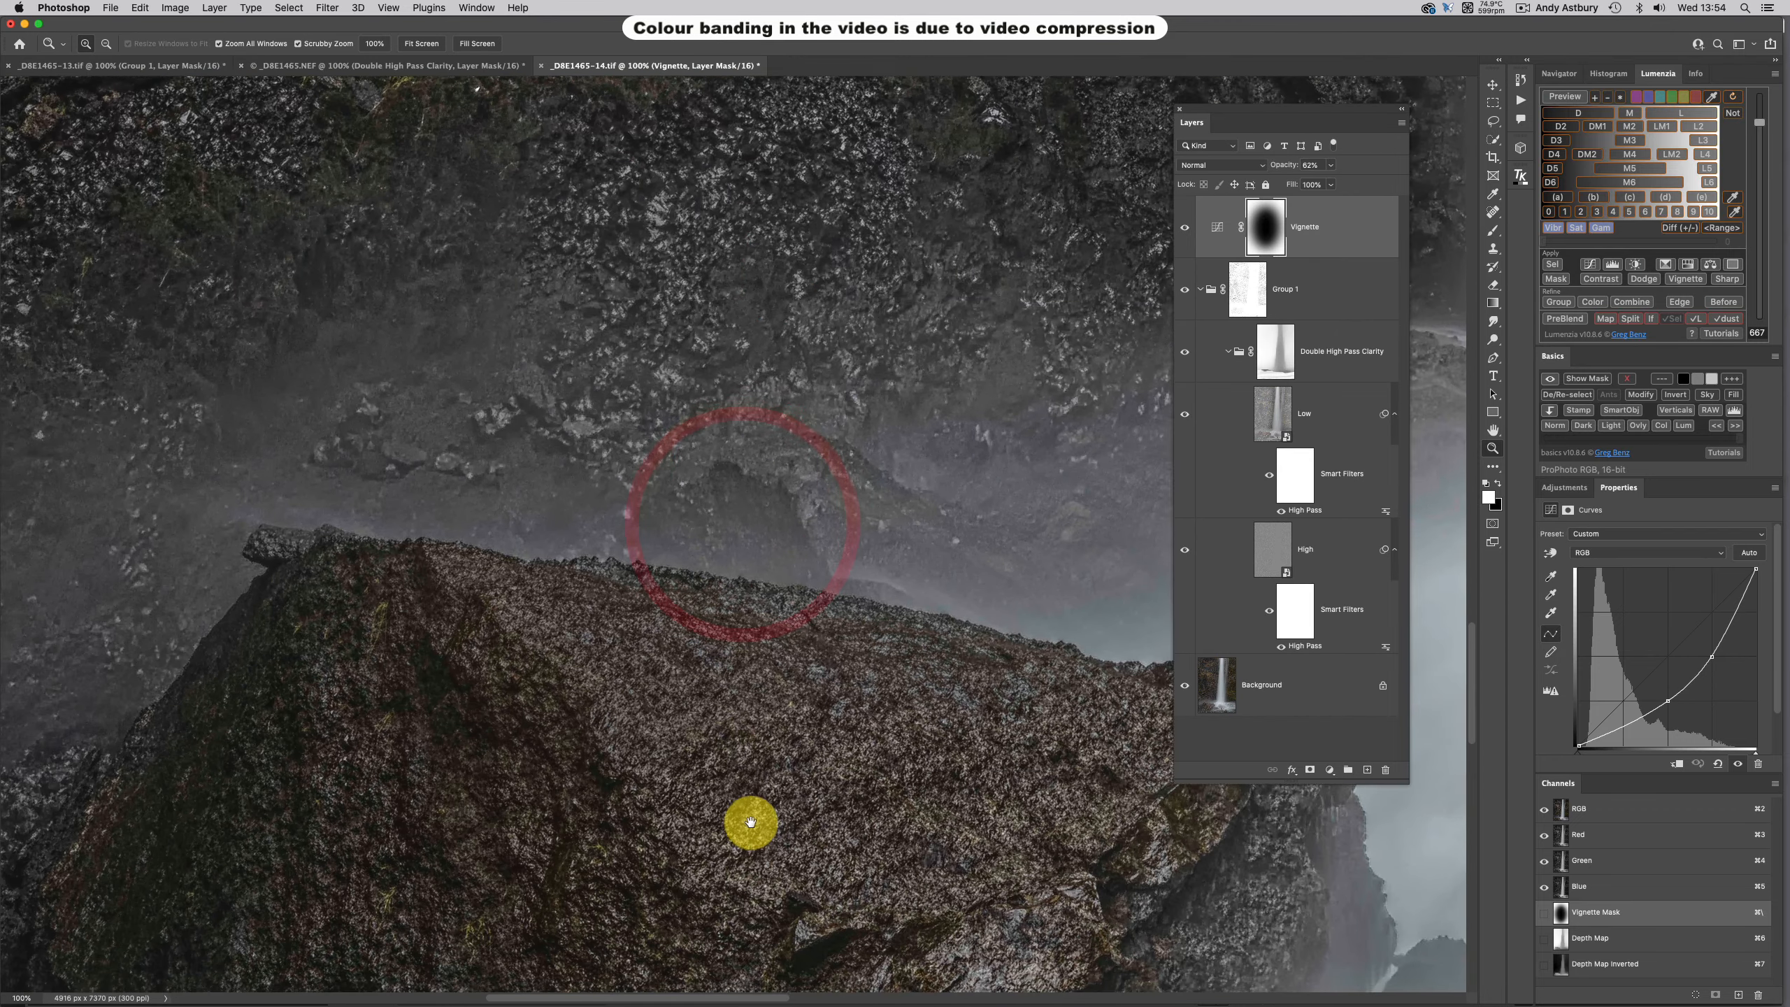
drag(750, 822, 687, 623)
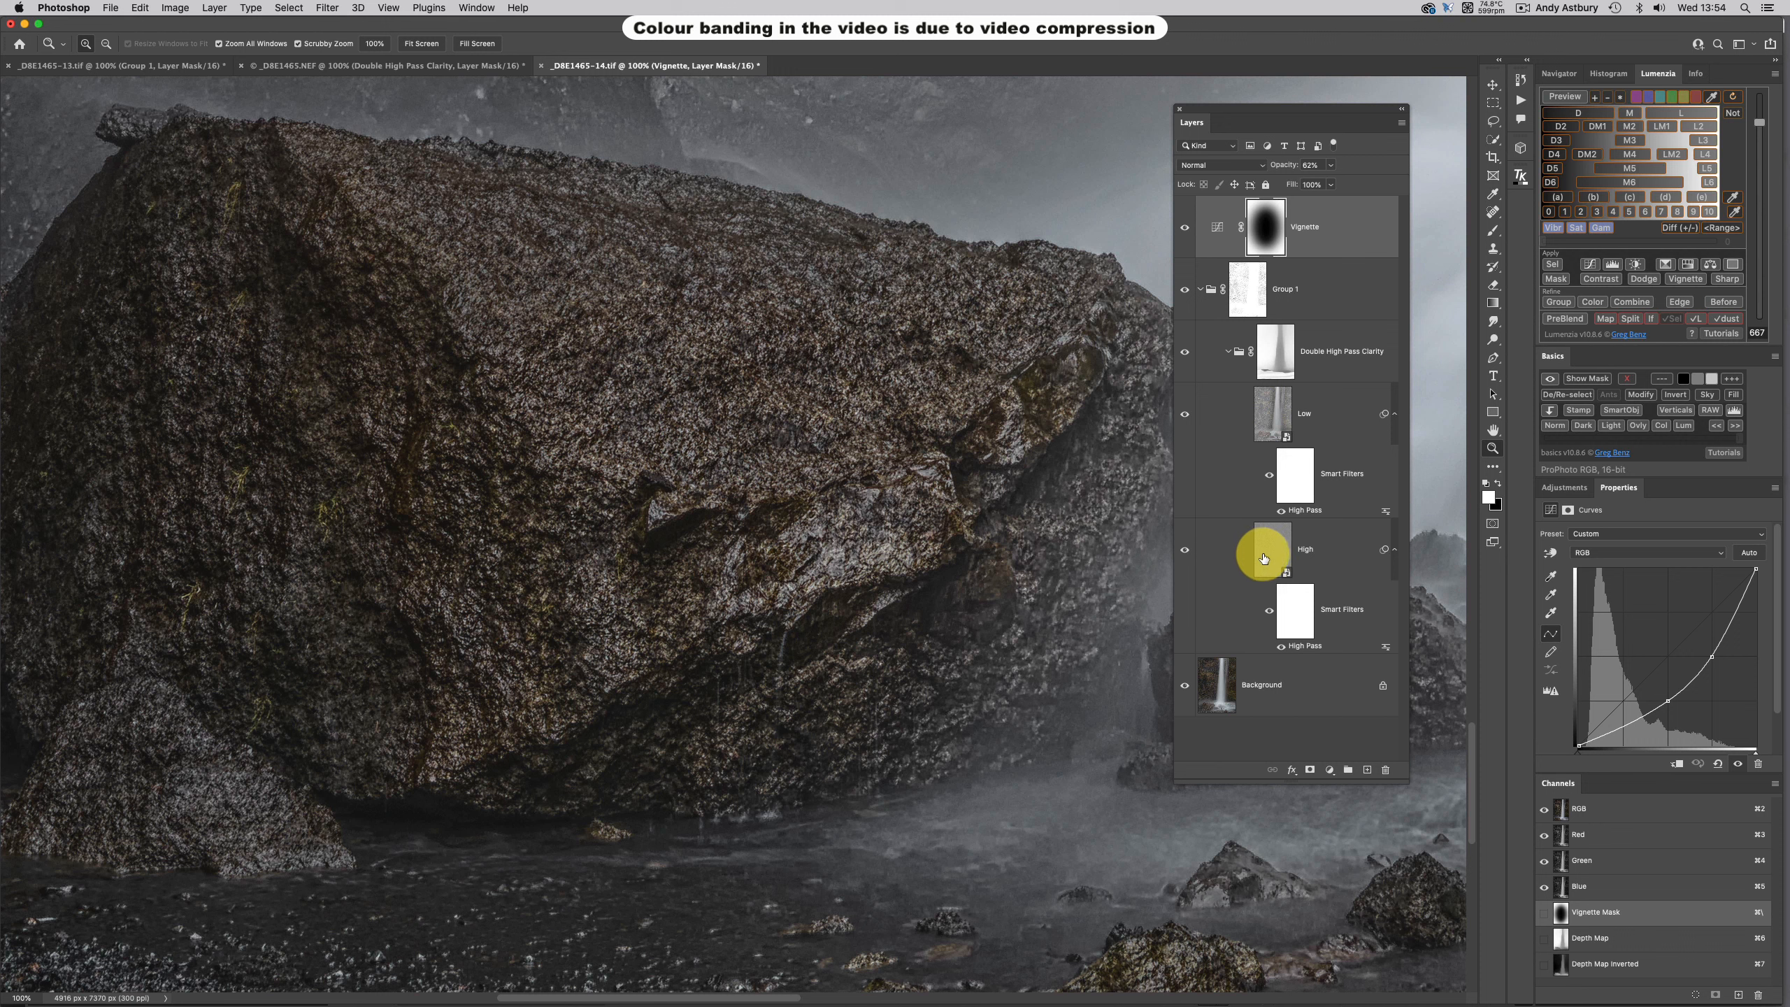
click(1301, 631)
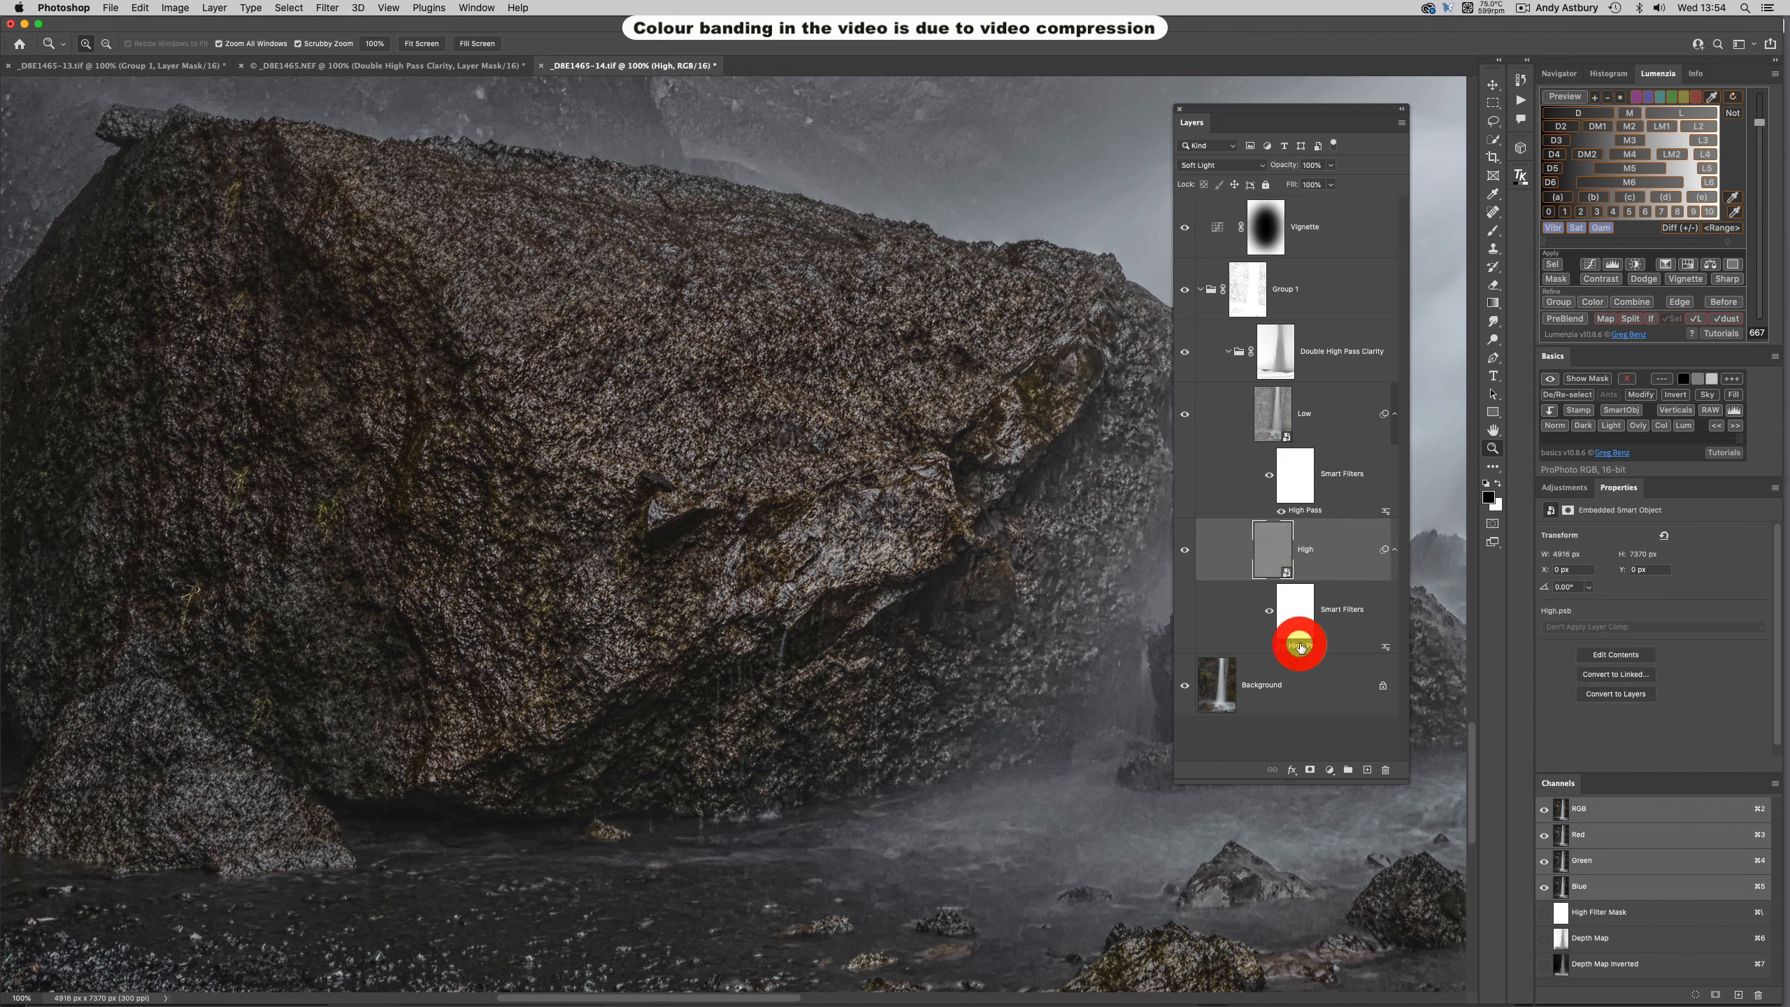
double_click(1309, 638)
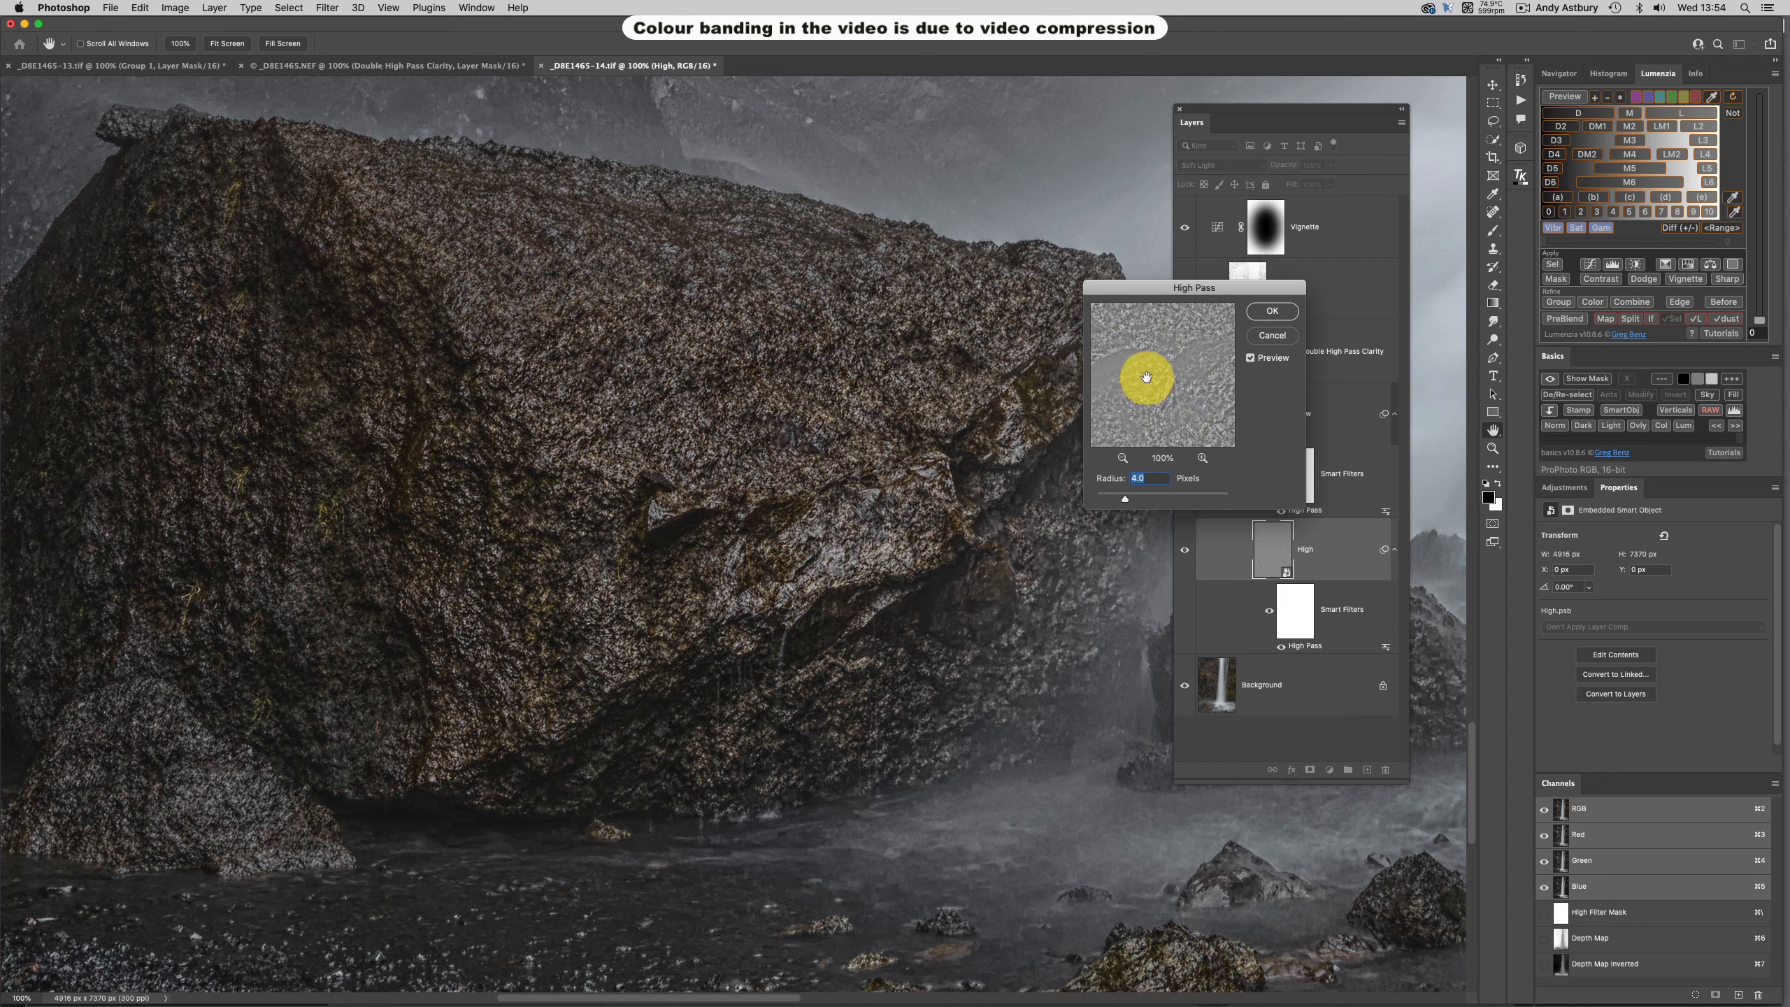
text(2)
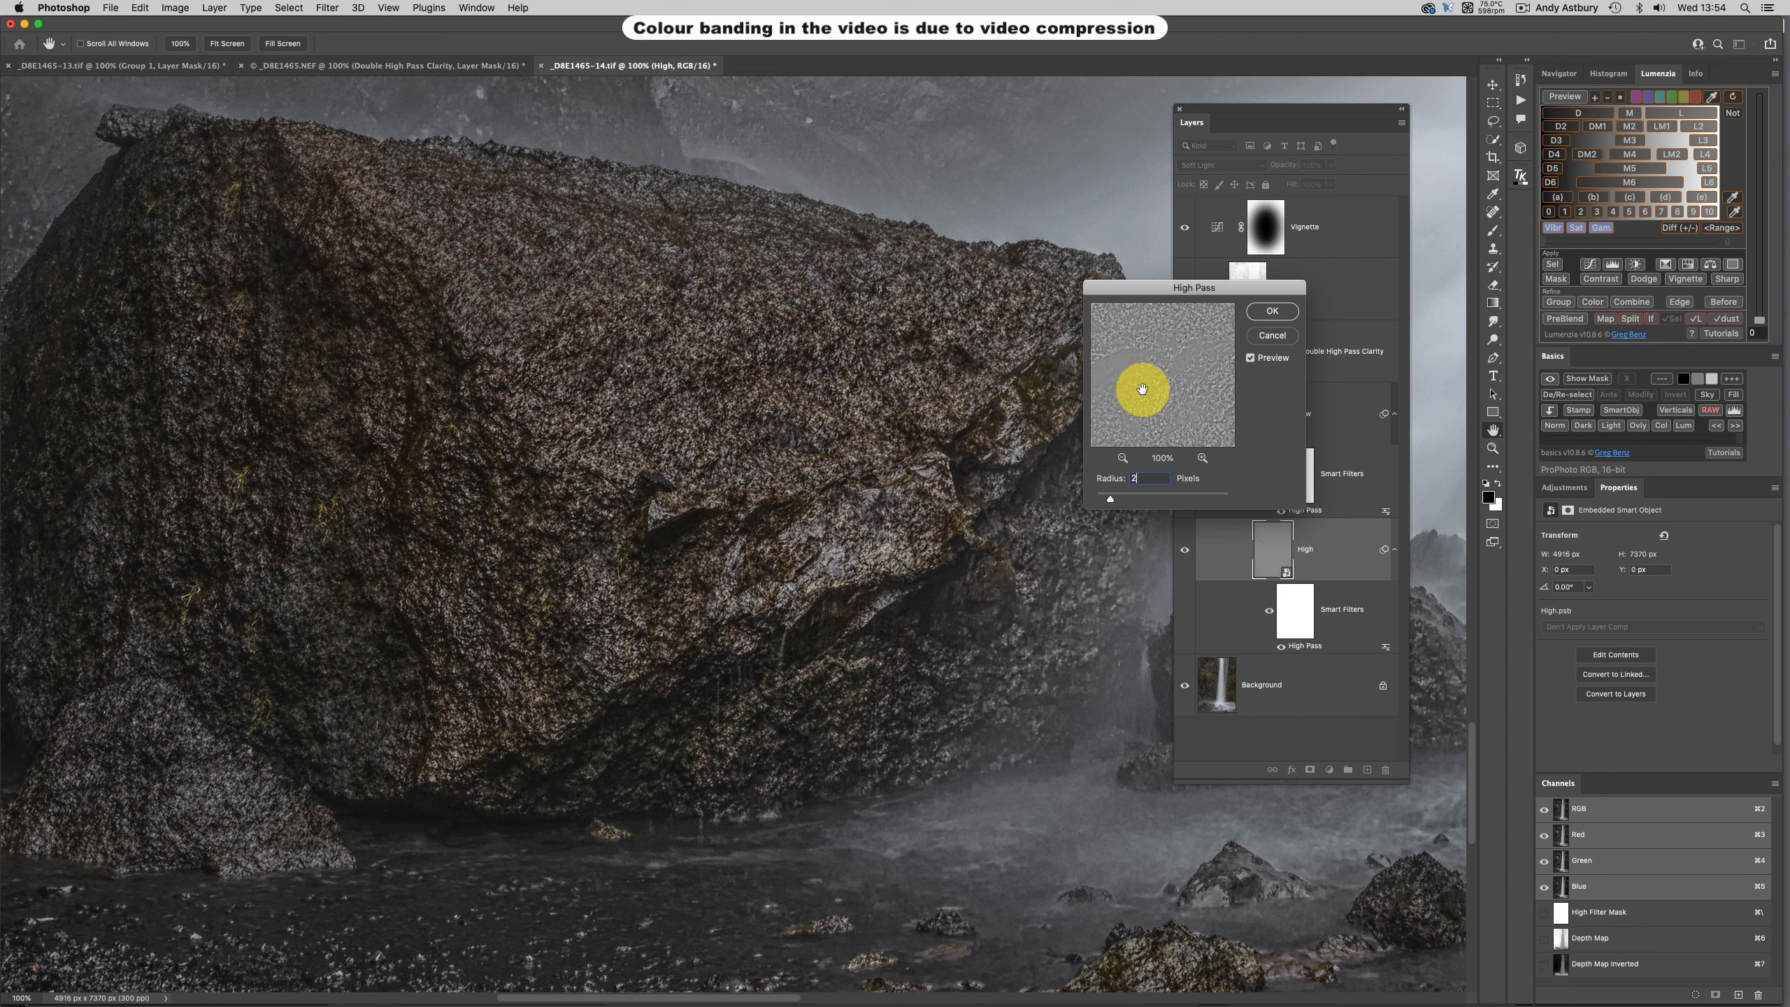
key(Return)
Examine the large boulder's surface texture up to about 755%, and reopen the High layer's High Pass settings
click(652, 432)
click(653, 432)
click(653, 433)
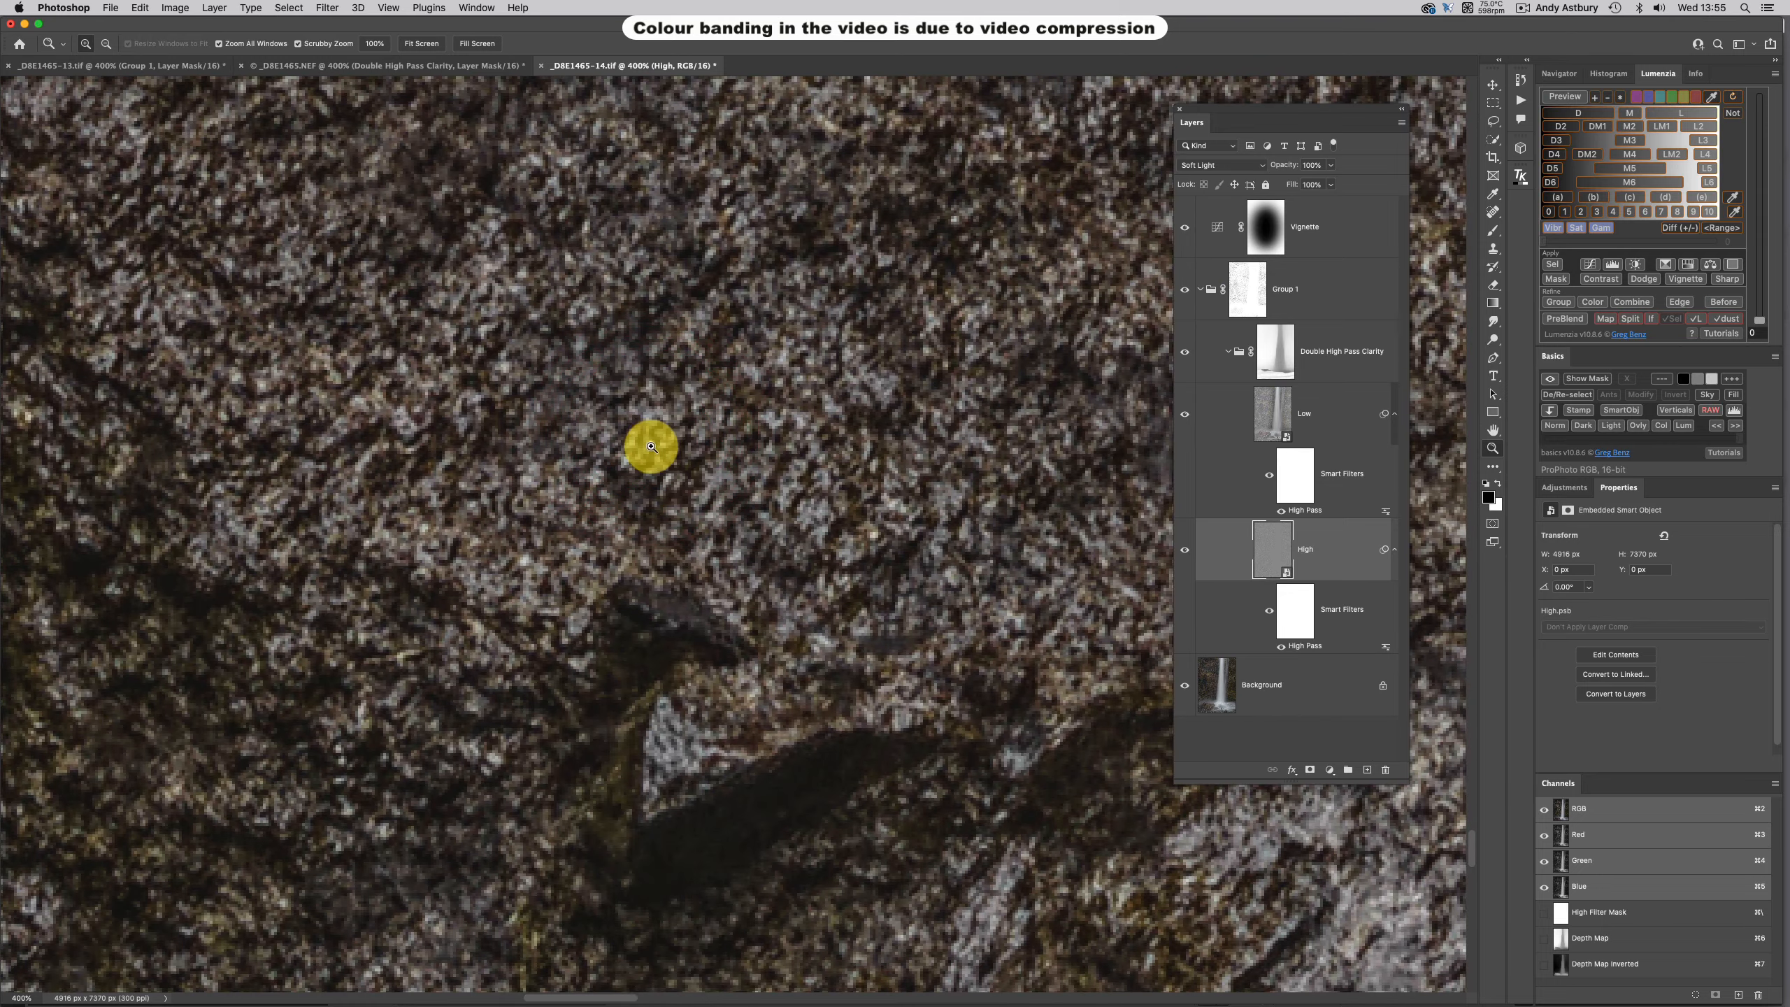
click(649, 442)
mouse_move(557, 543)
mouse_down()
mouse_move(619, 488)
mouse_move(585, 525)
mouse_up()
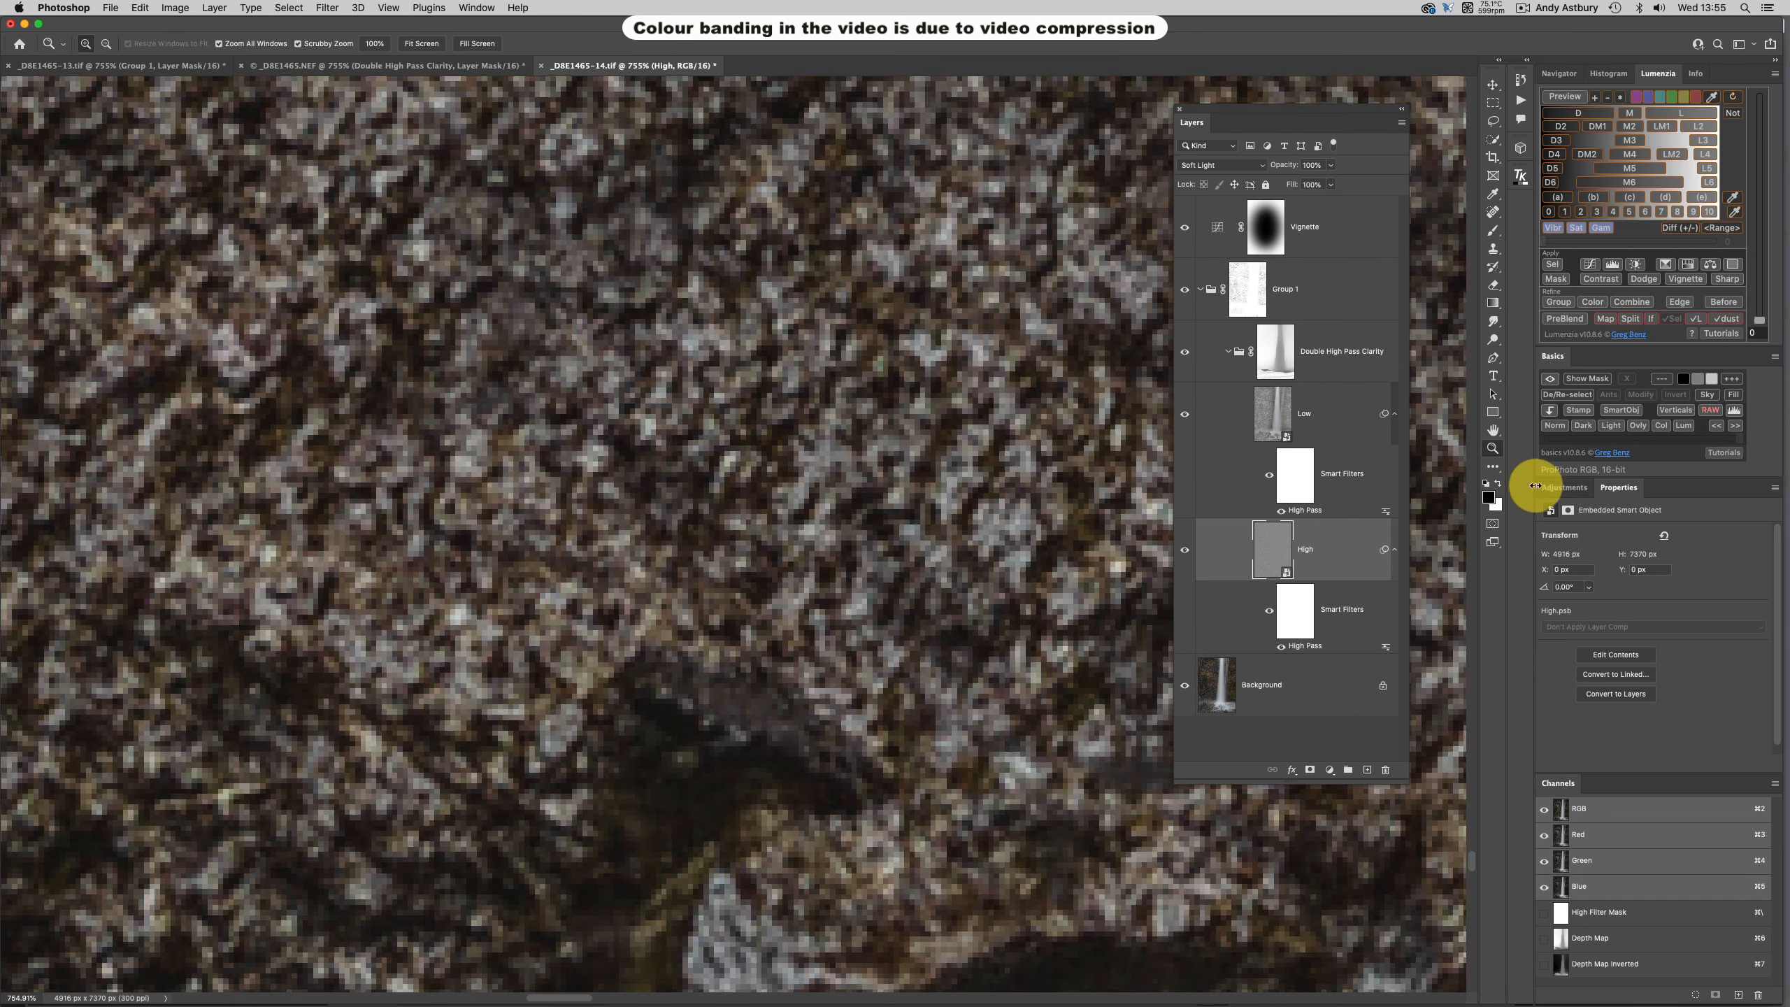
double_click(1301, 646)
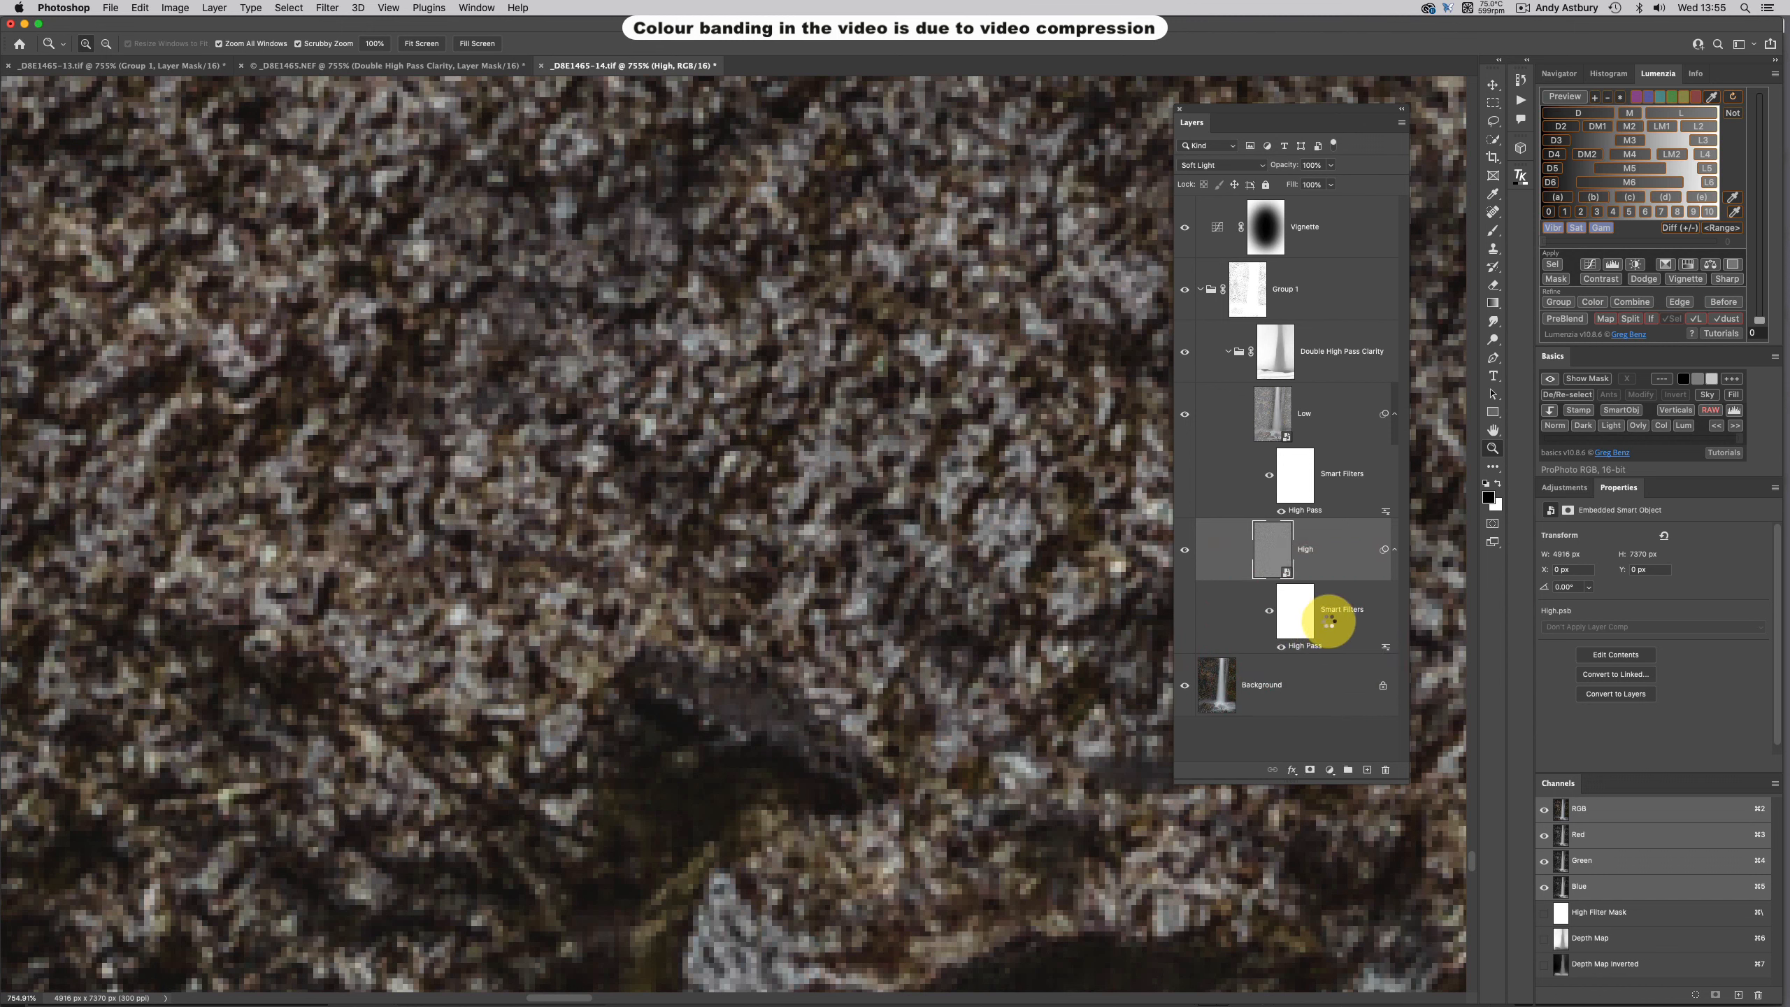
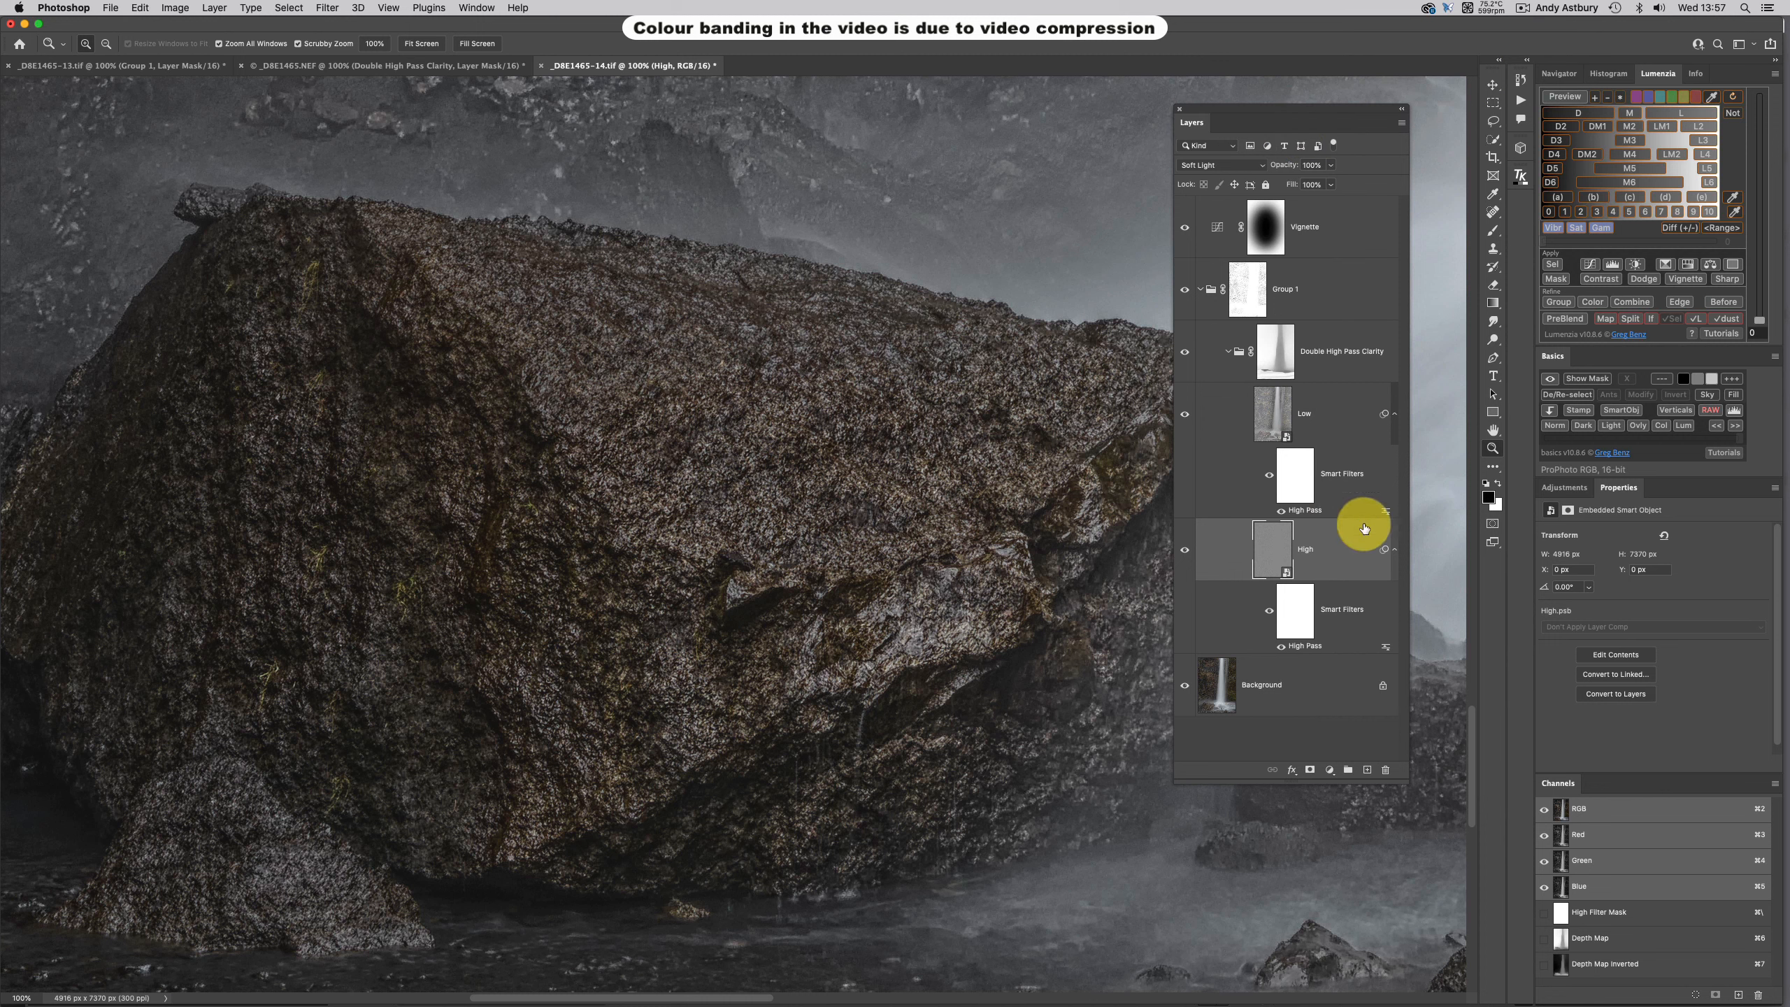
Try smaller High Pass radii on the Low layer against the full image, and set the radius to 647.3 pixels
double_click(1494, 432)
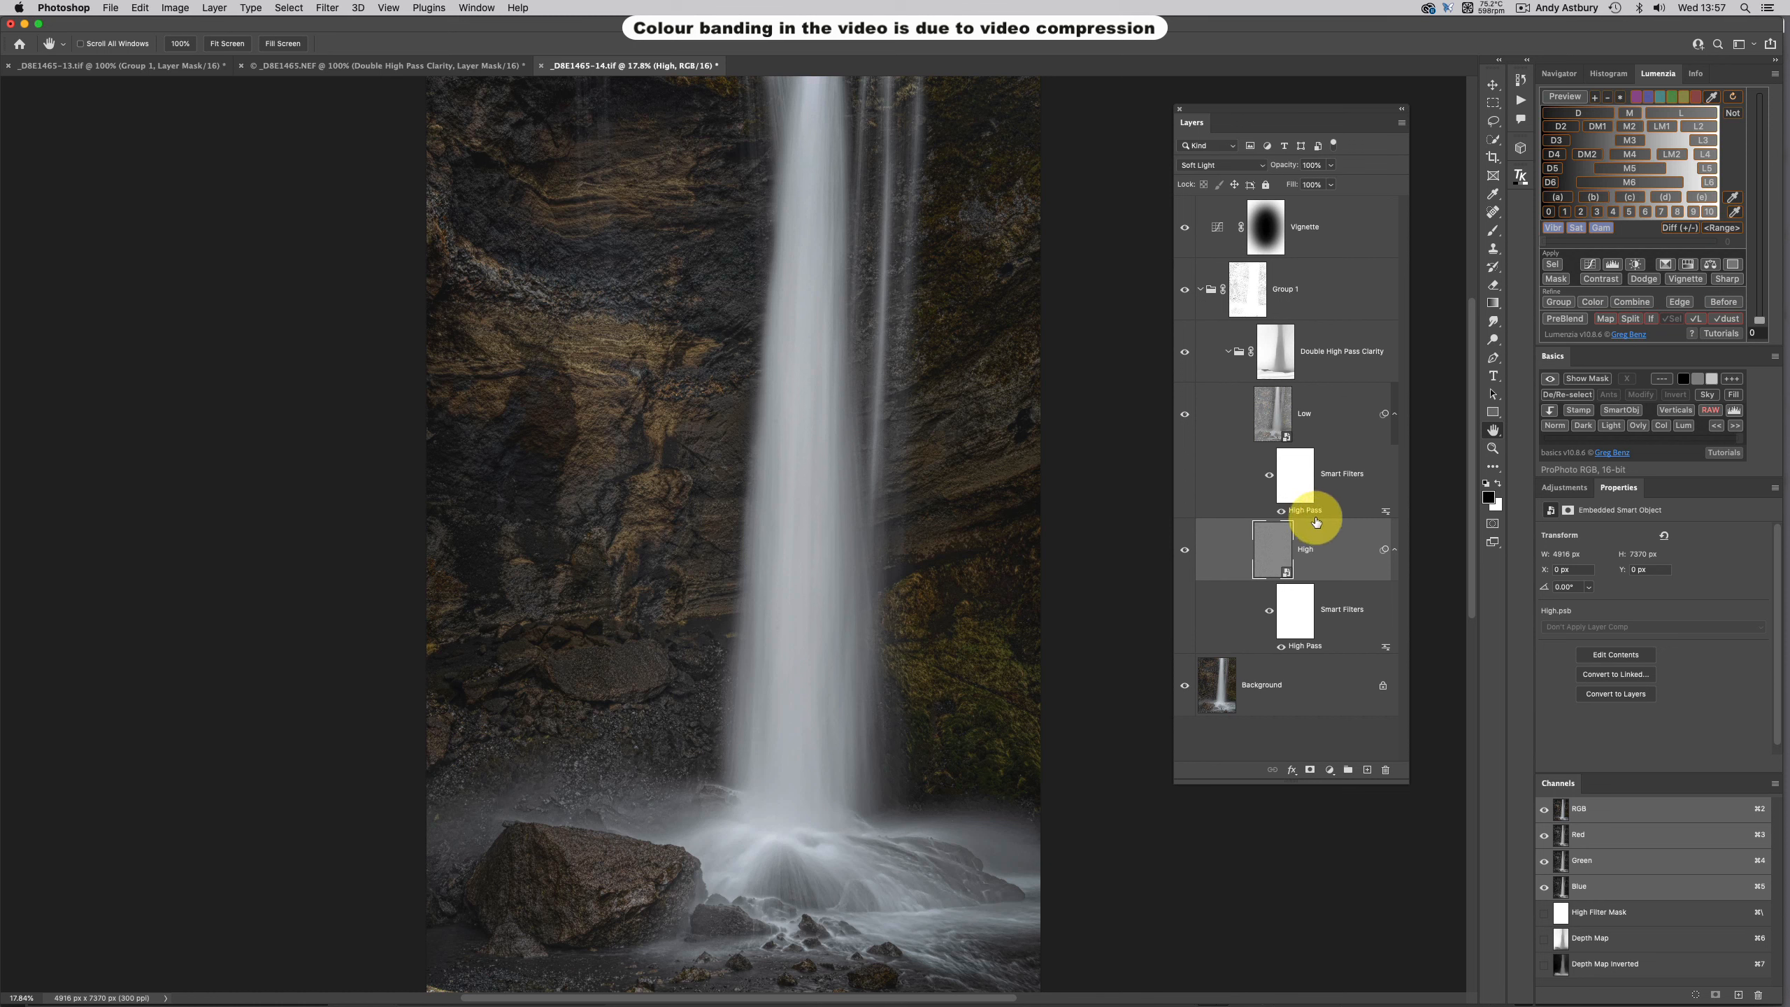
click(1303, 510)
click(1307, 502)
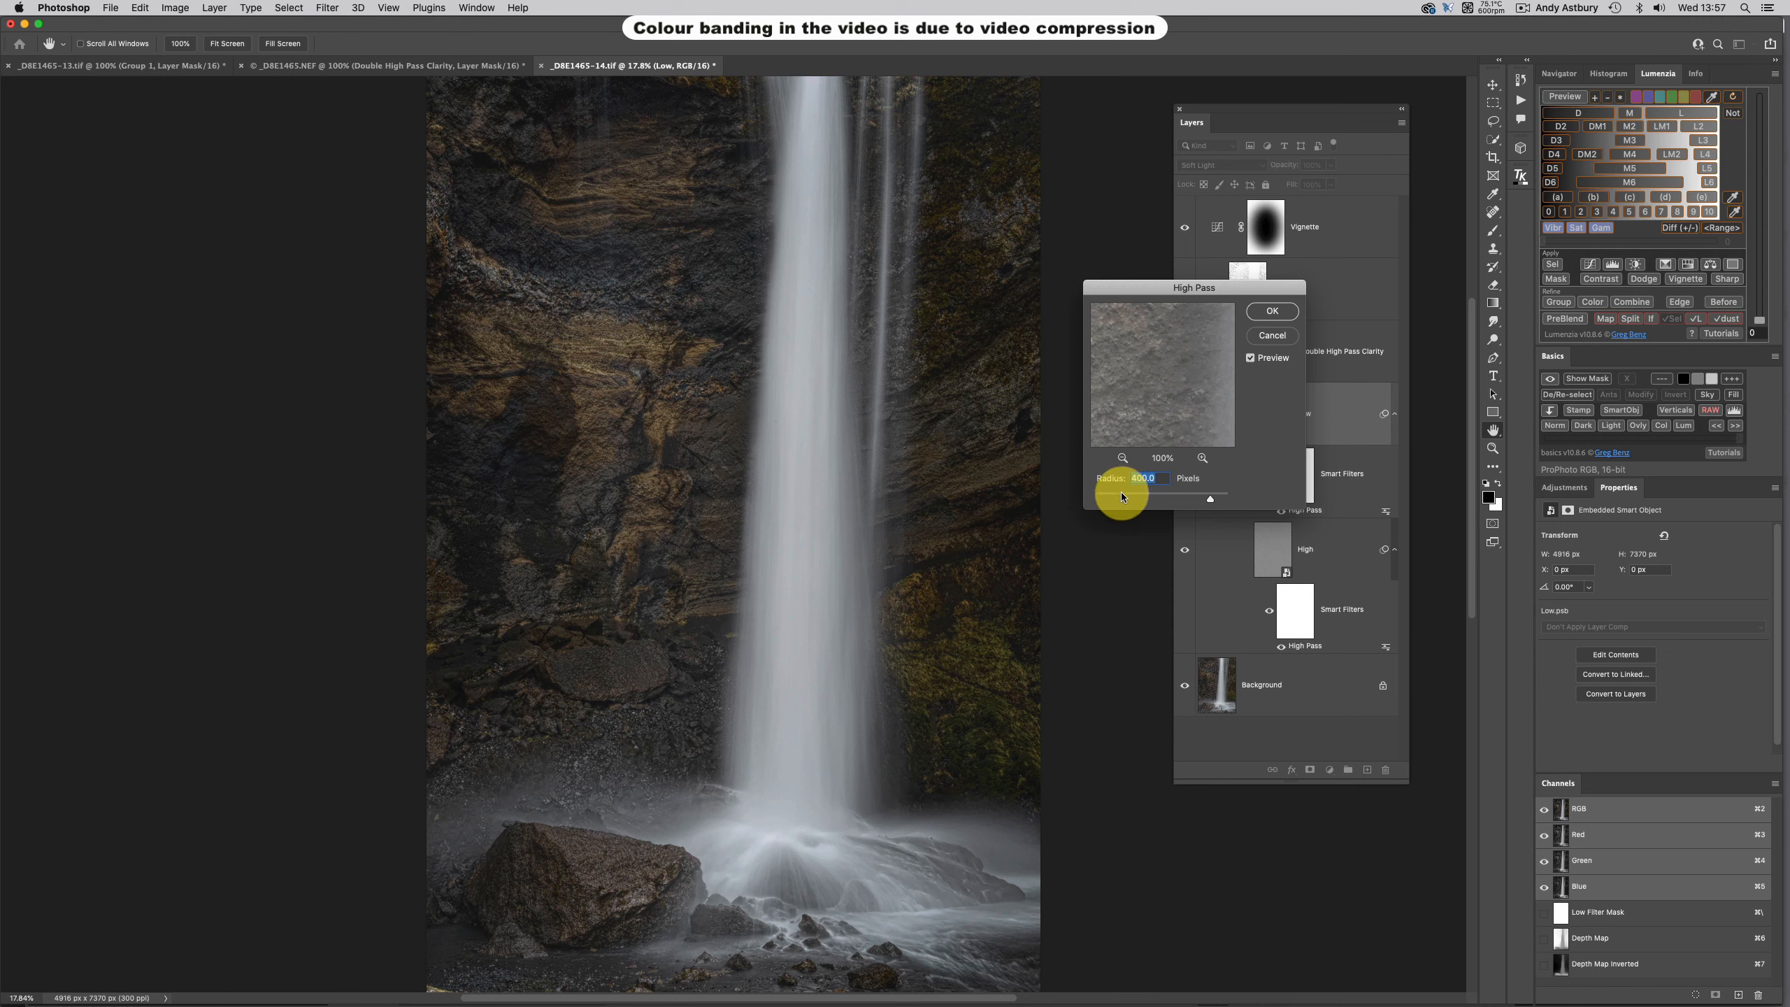
drag(1210, 501, 1190, 502)
click(1189, 501)
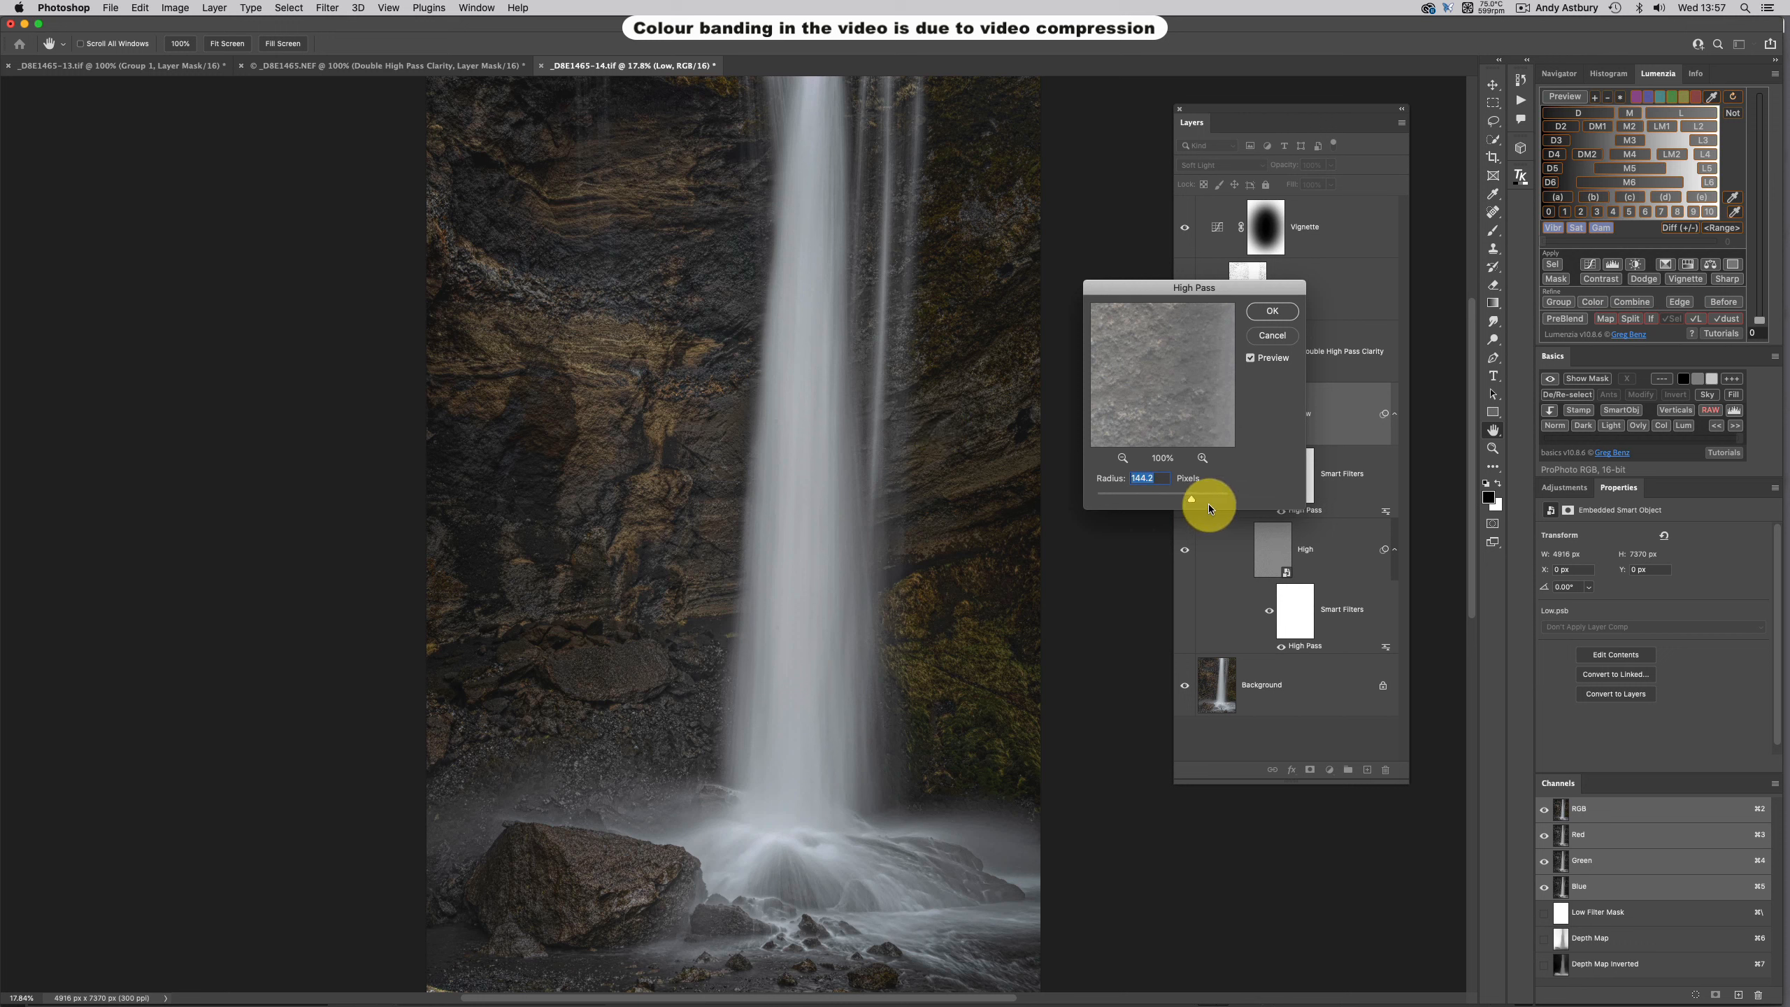
click(1169, 498)
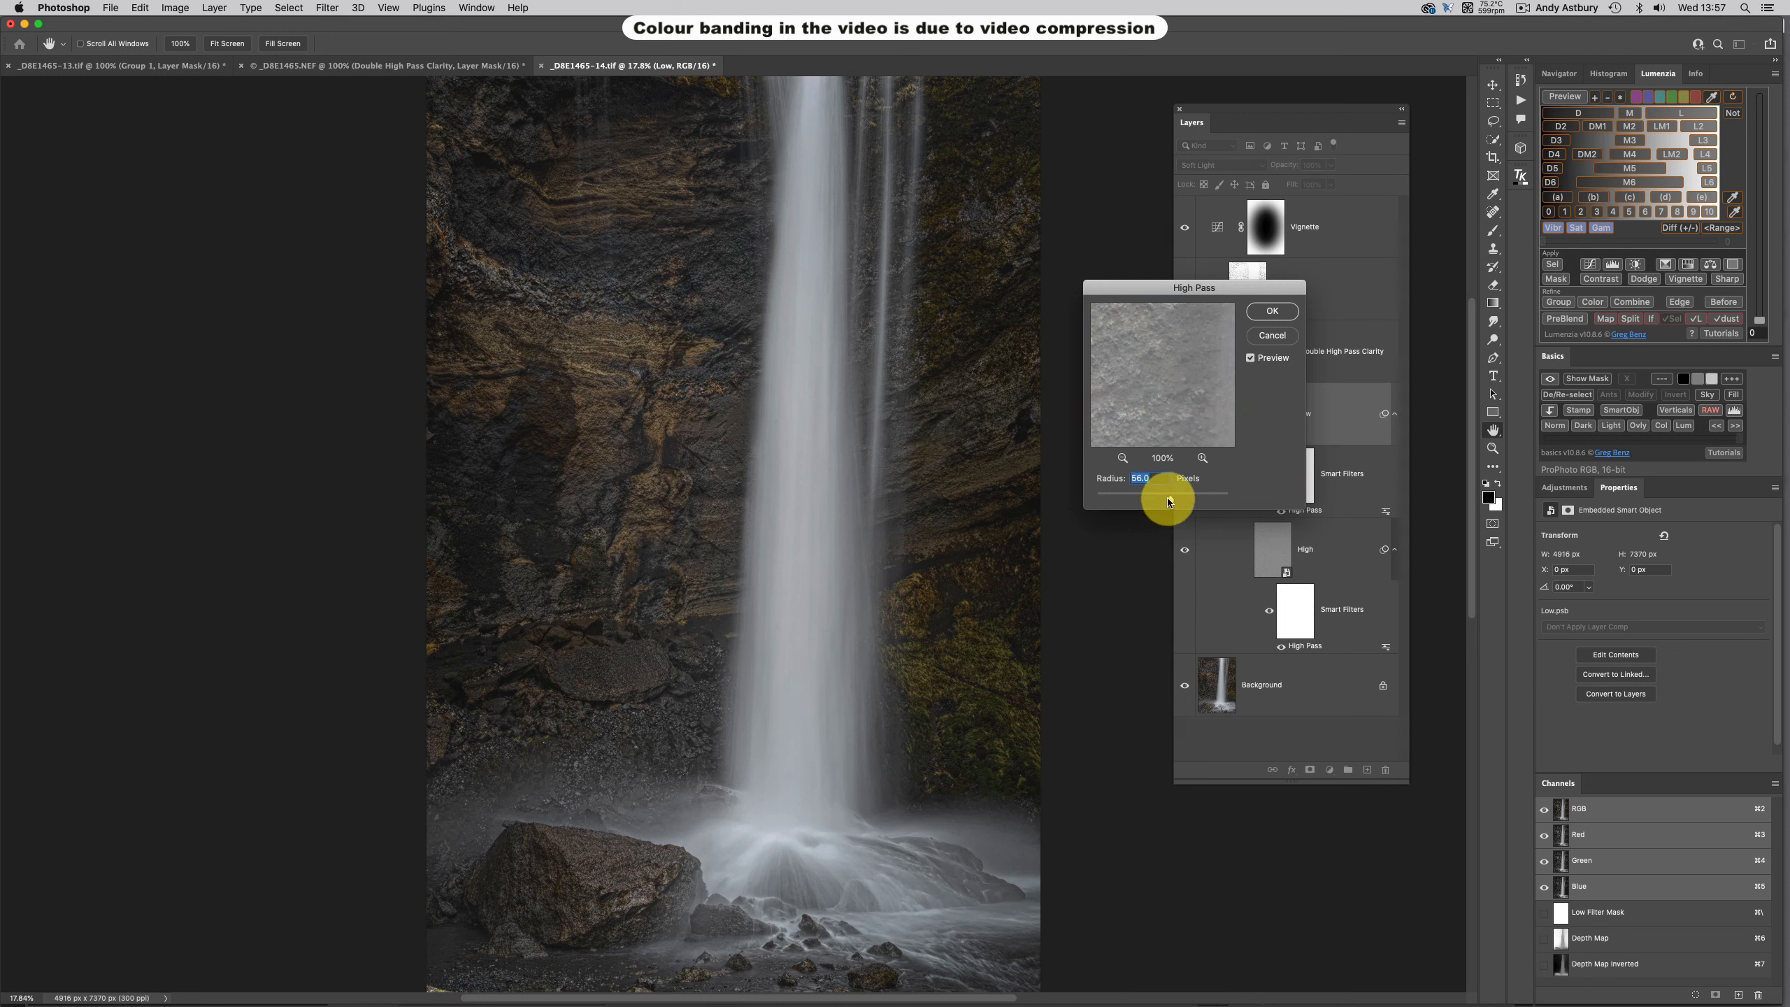
drag(1170, 501, 1220, 485)
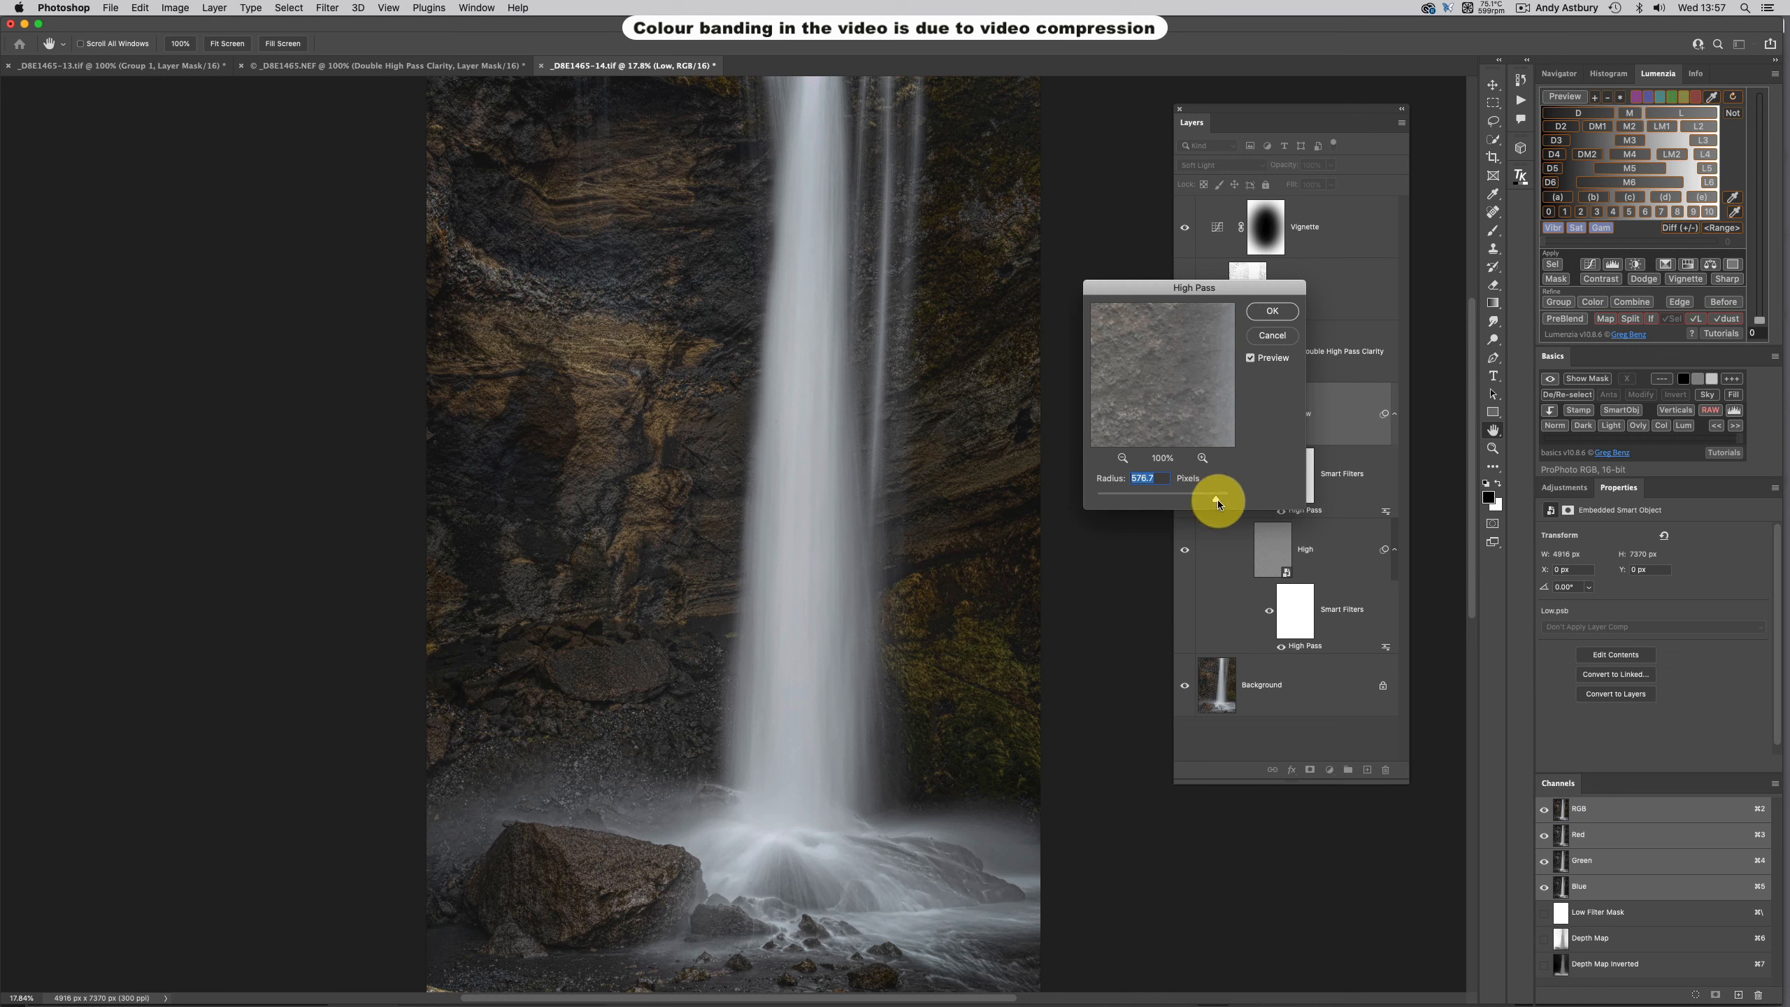
drag(1217, 500, 1219, 498)
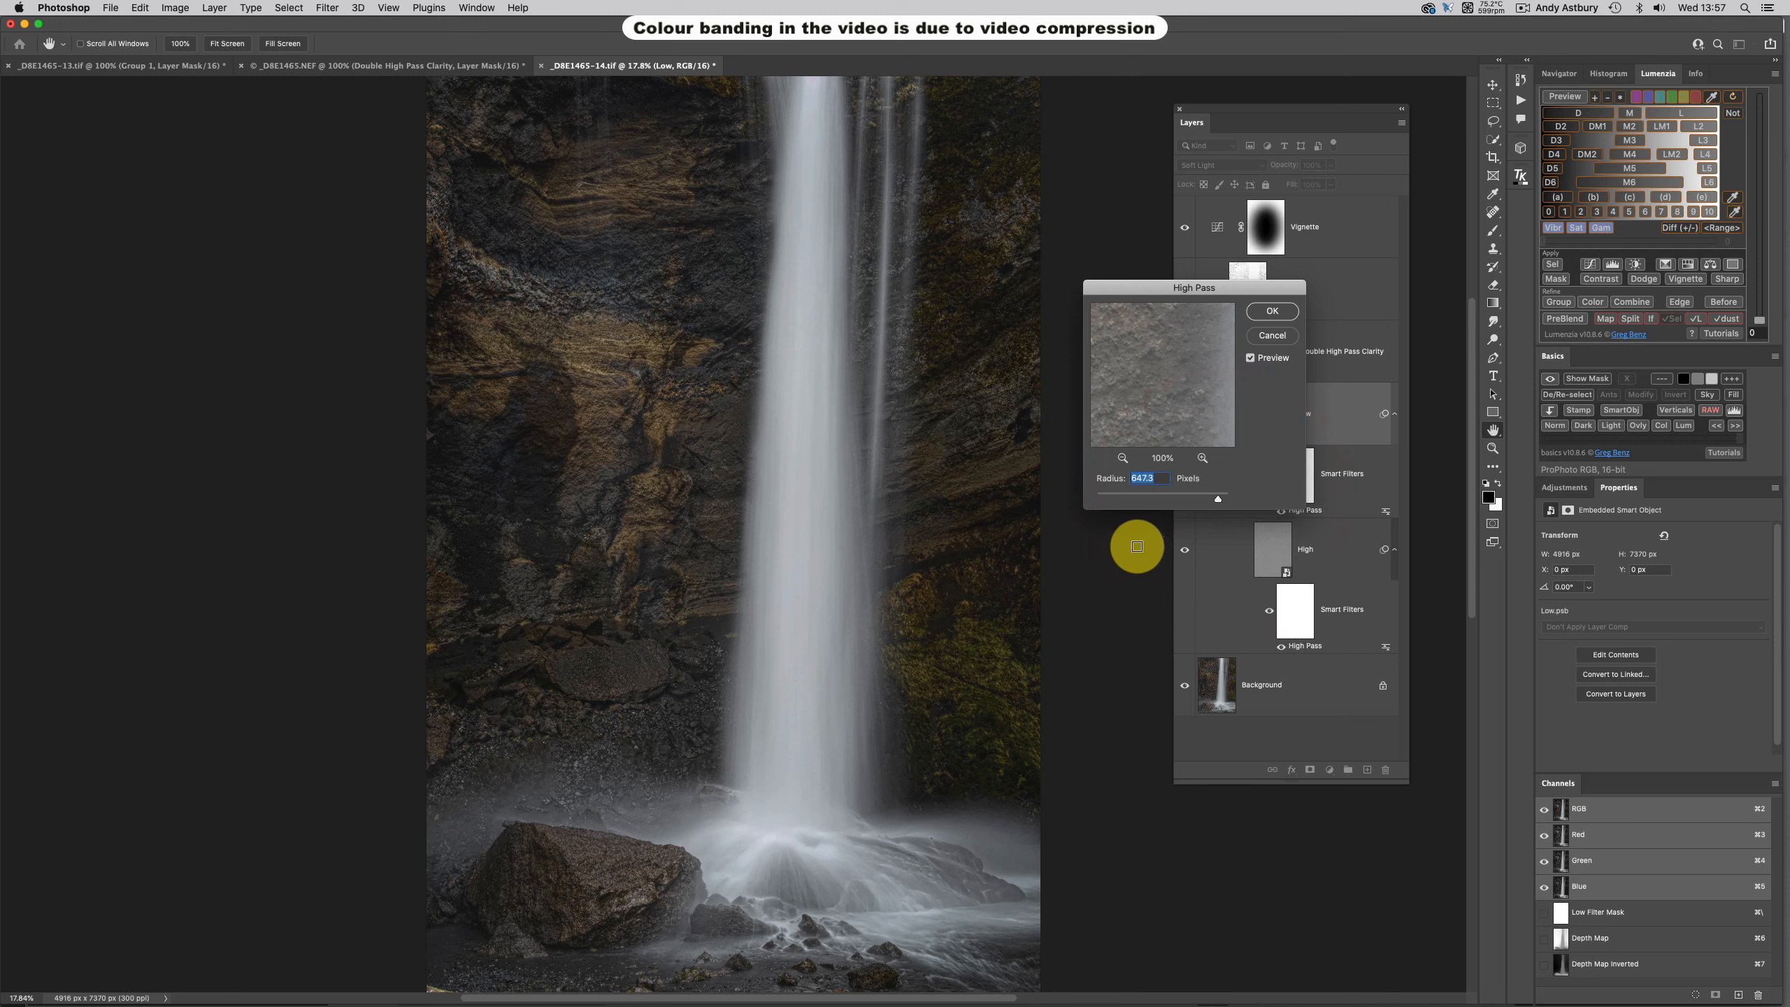
click(1266, 314)
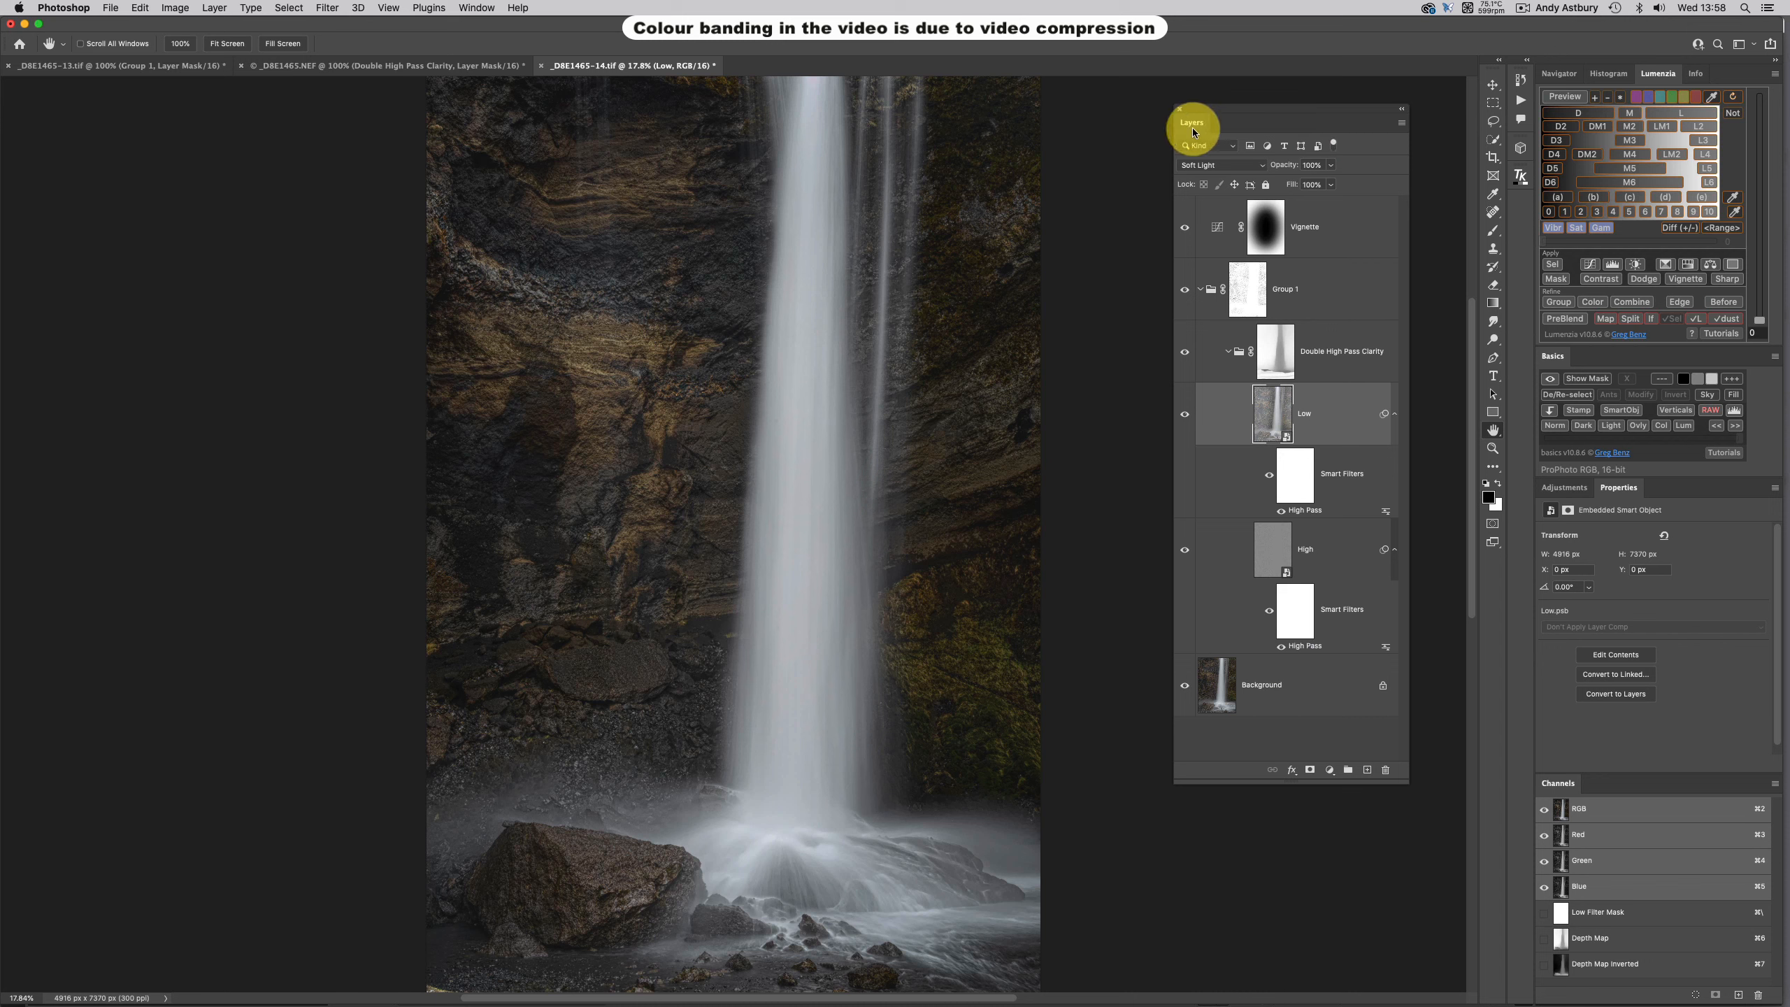
Dock the layer list again and examine the large boulder against the water at 100%
drag(1191, 121, 1610, 791)
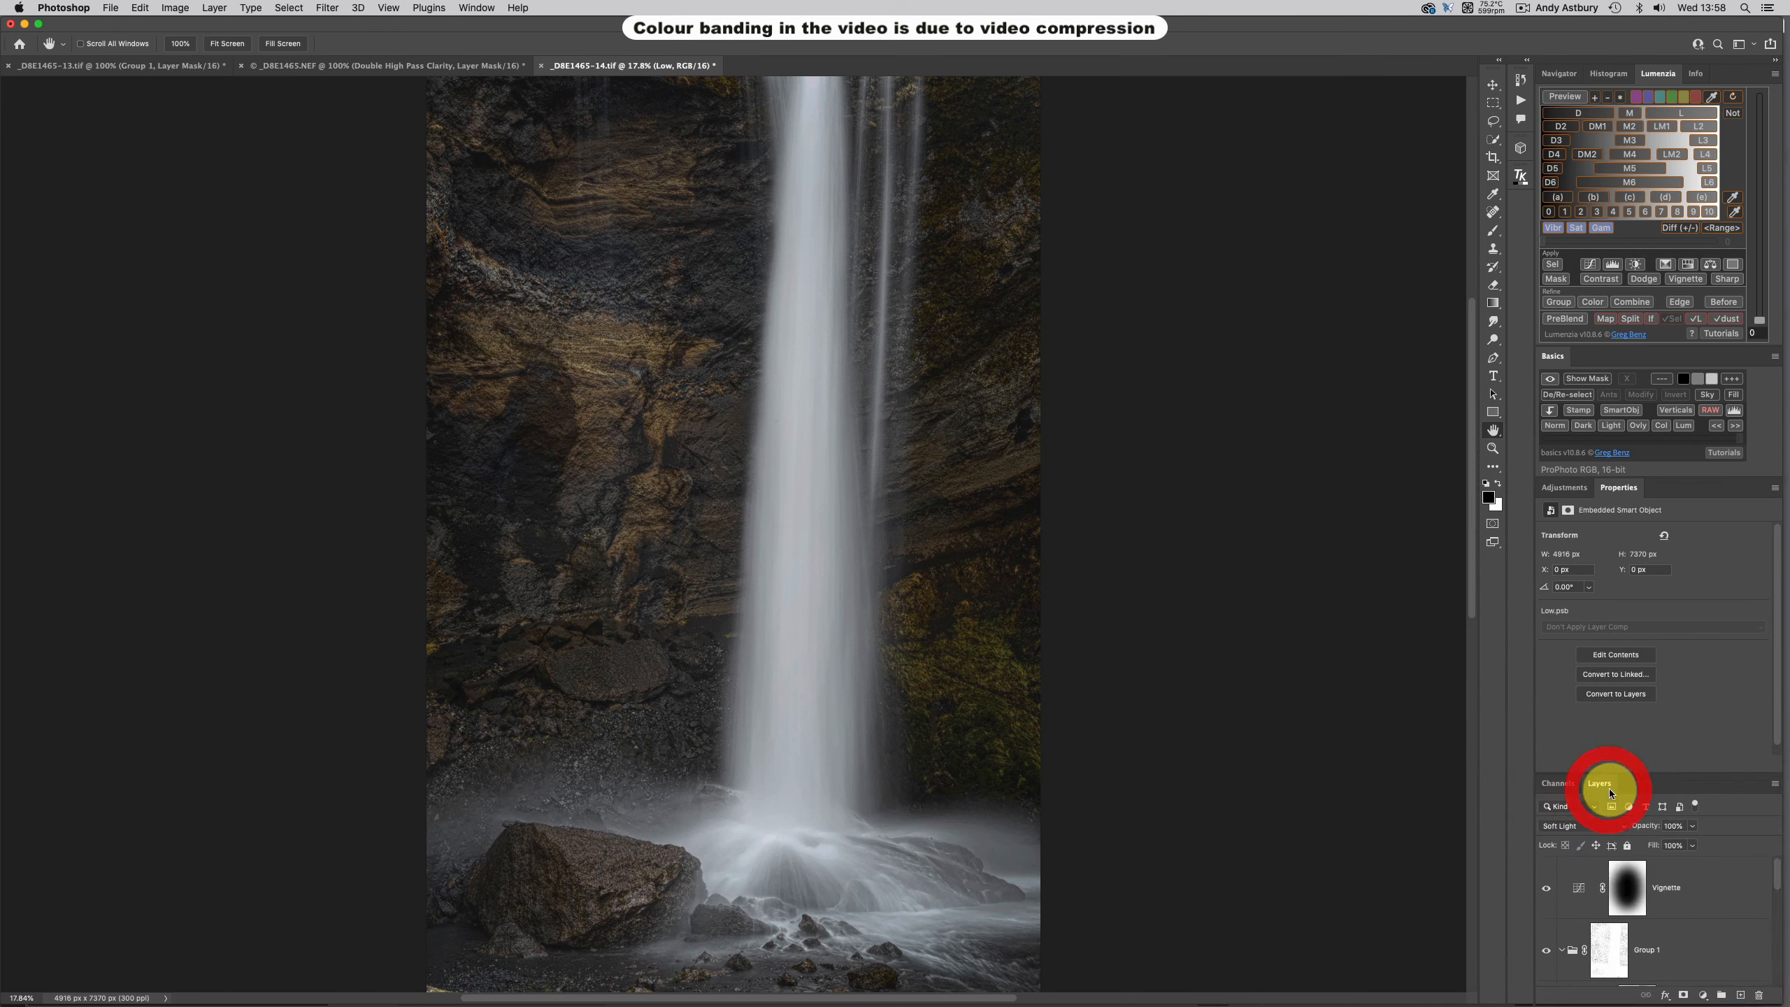
click(1492, 447)
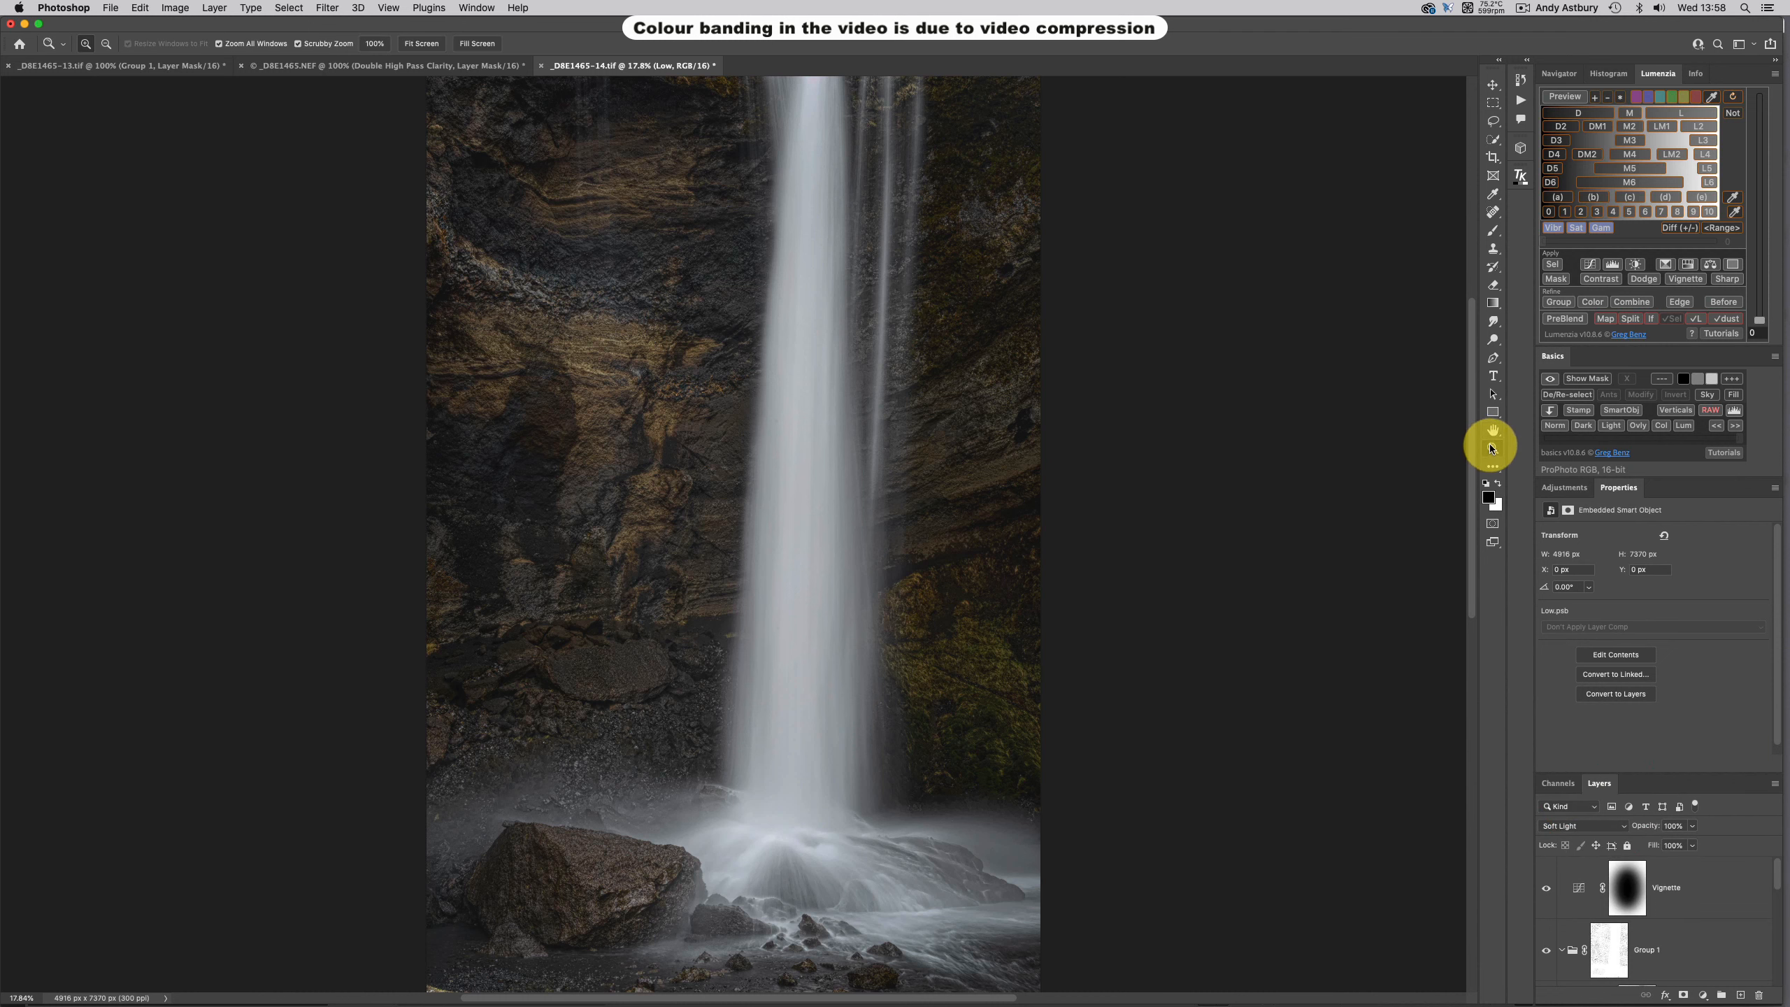
key(super+1)
click(1559, 74)
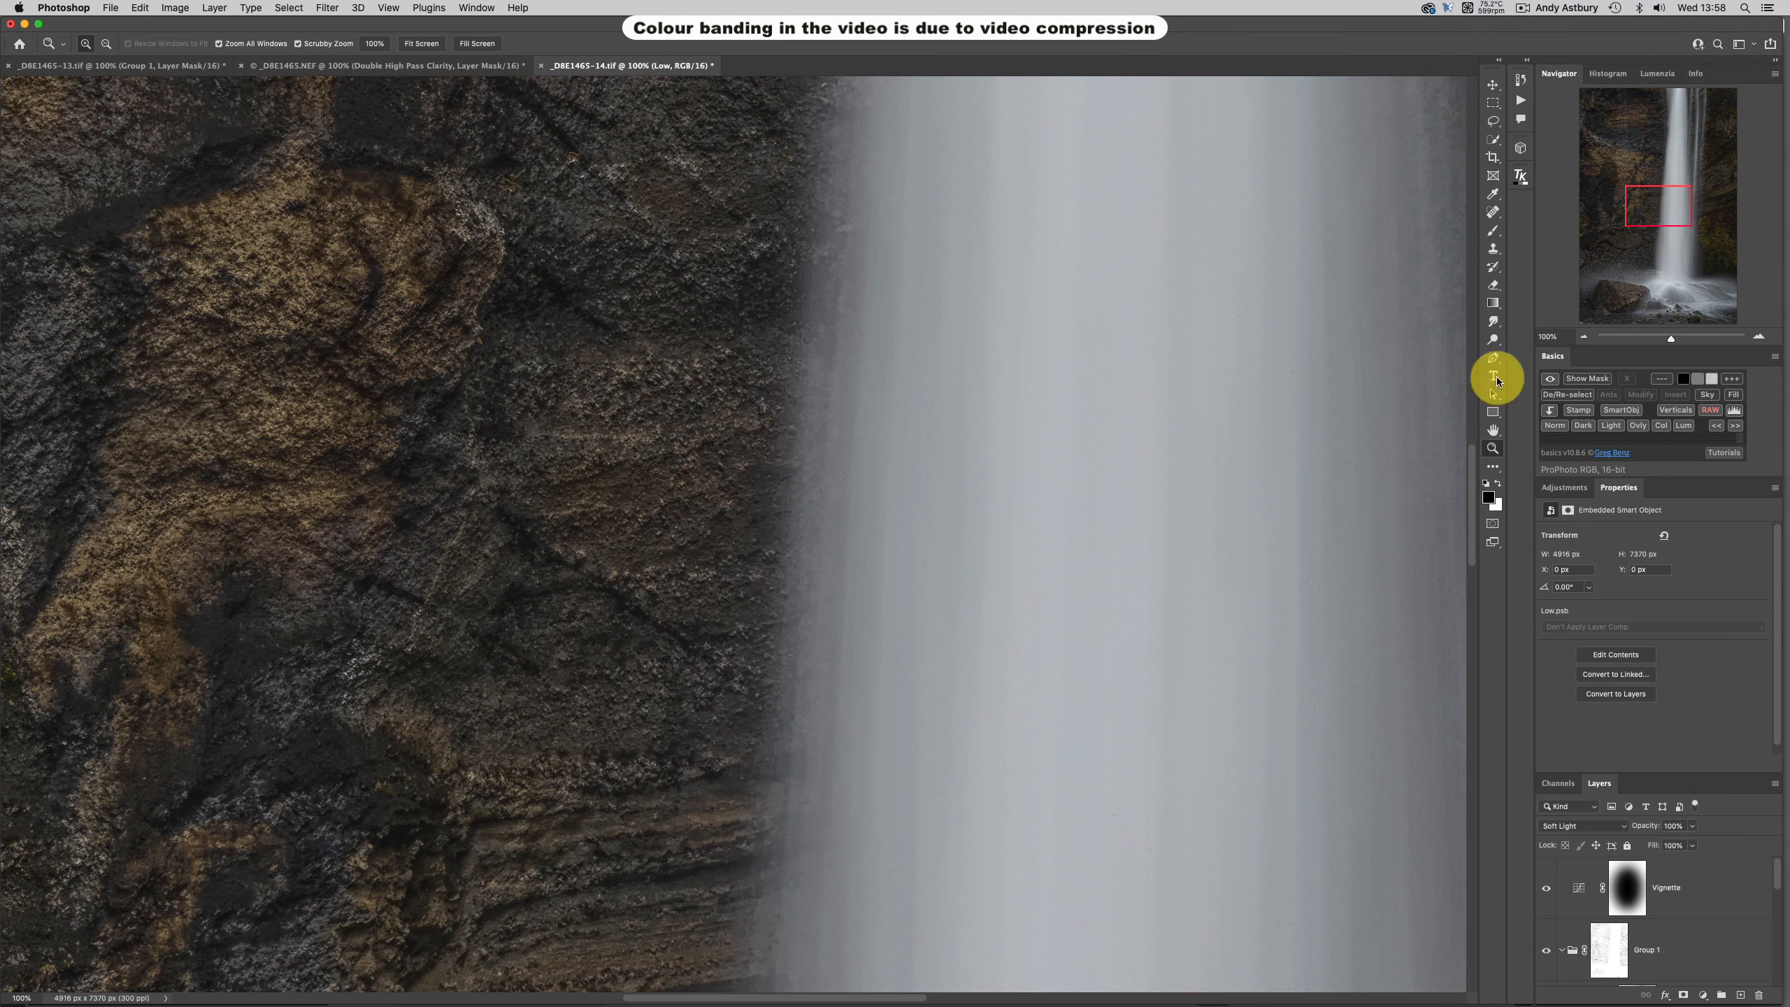
drag(1646, 208, 1626, 291)
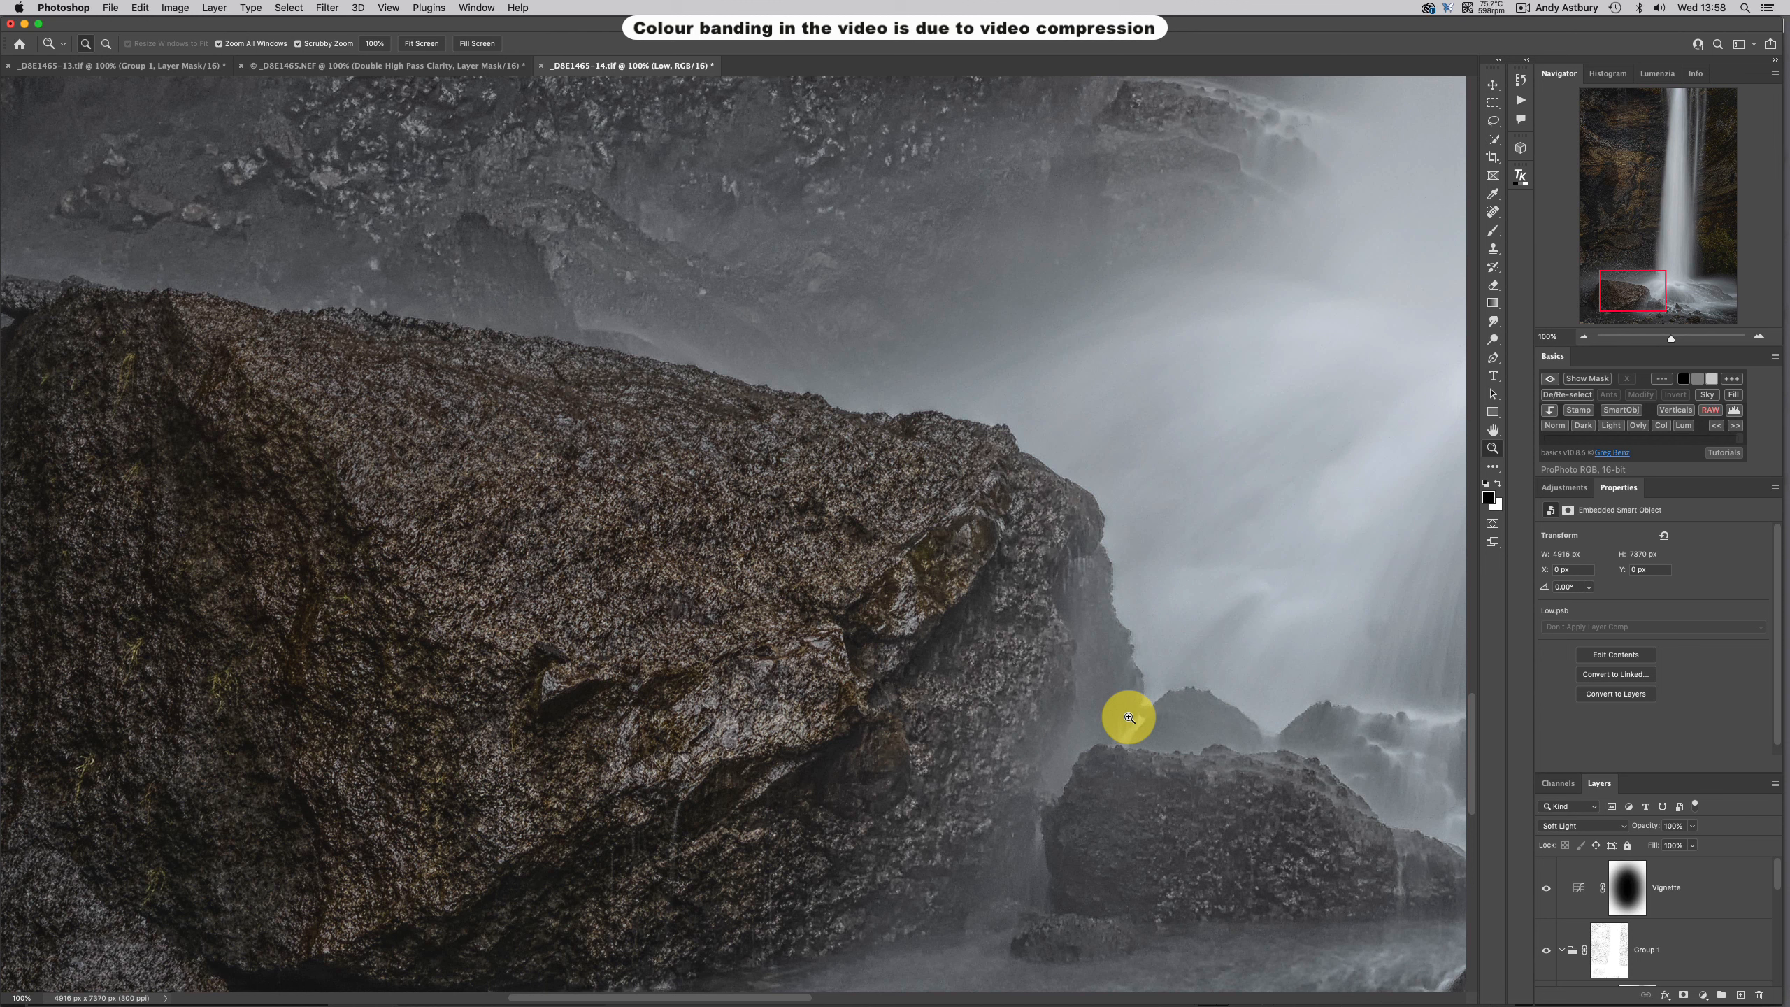
Switch to RawTherapee to examine the ochre rock face, and return to Photoshop to compare the same area at 100%
key(super+Tab)
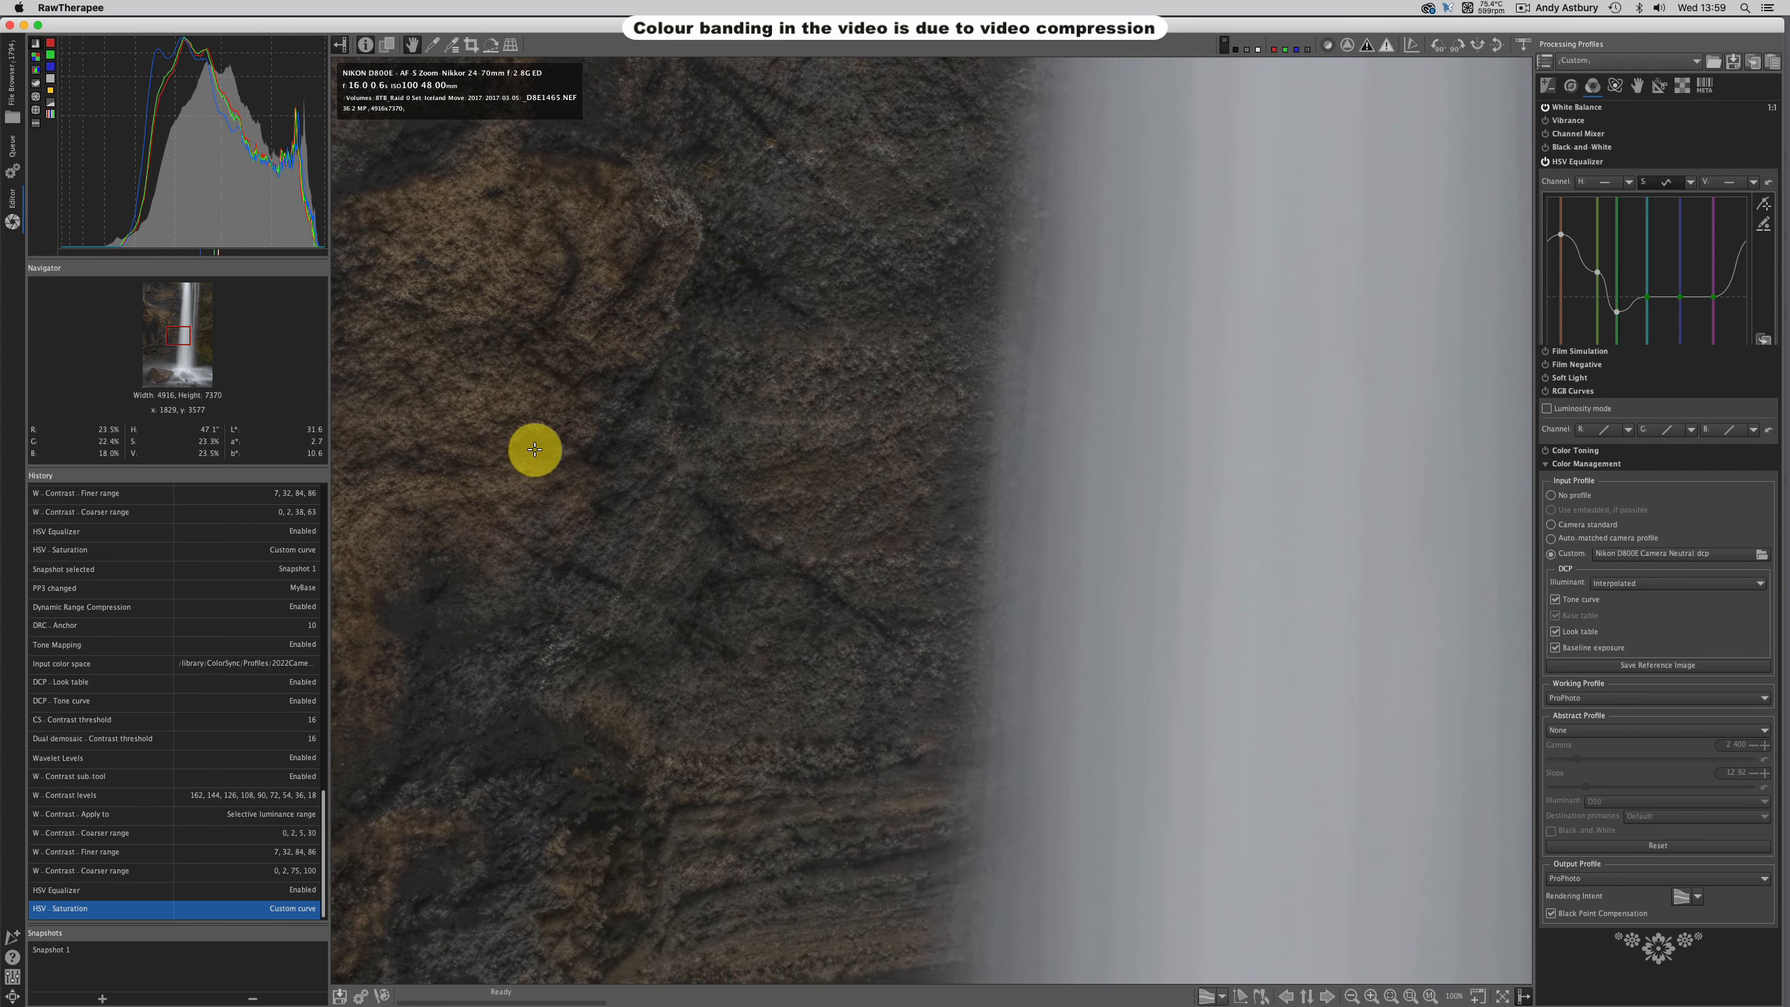
click(512, 452)
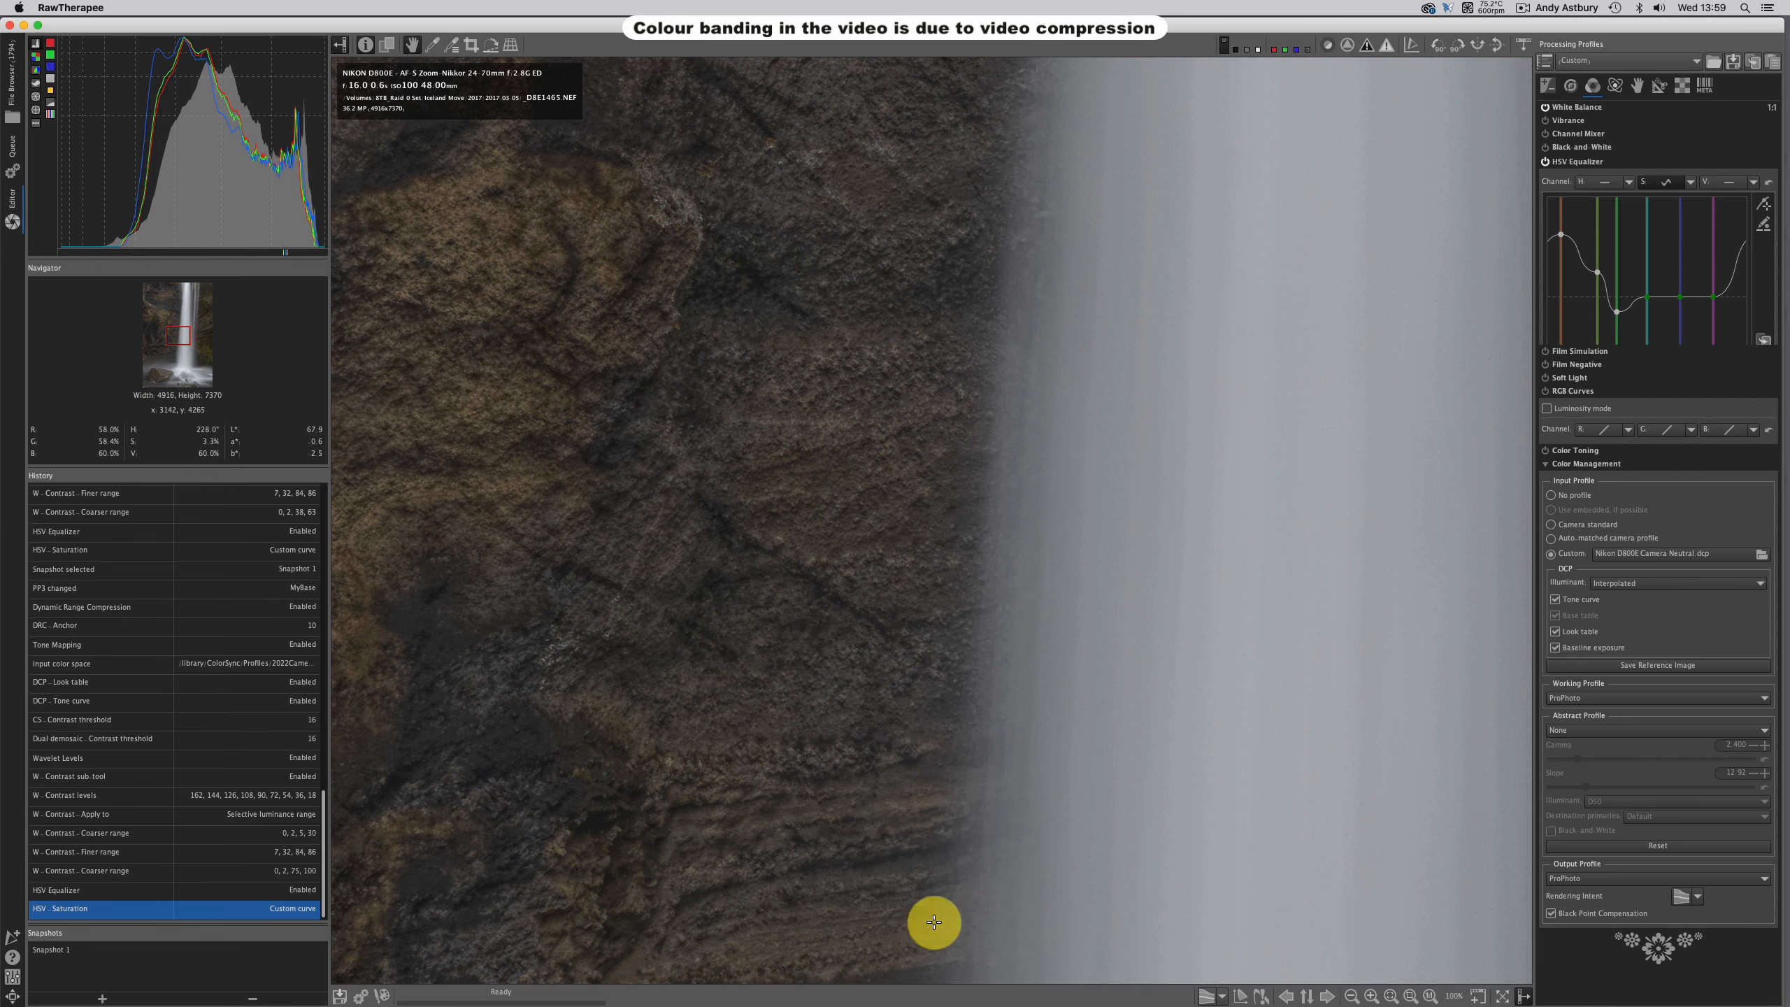
mouse_move(702, 1000)
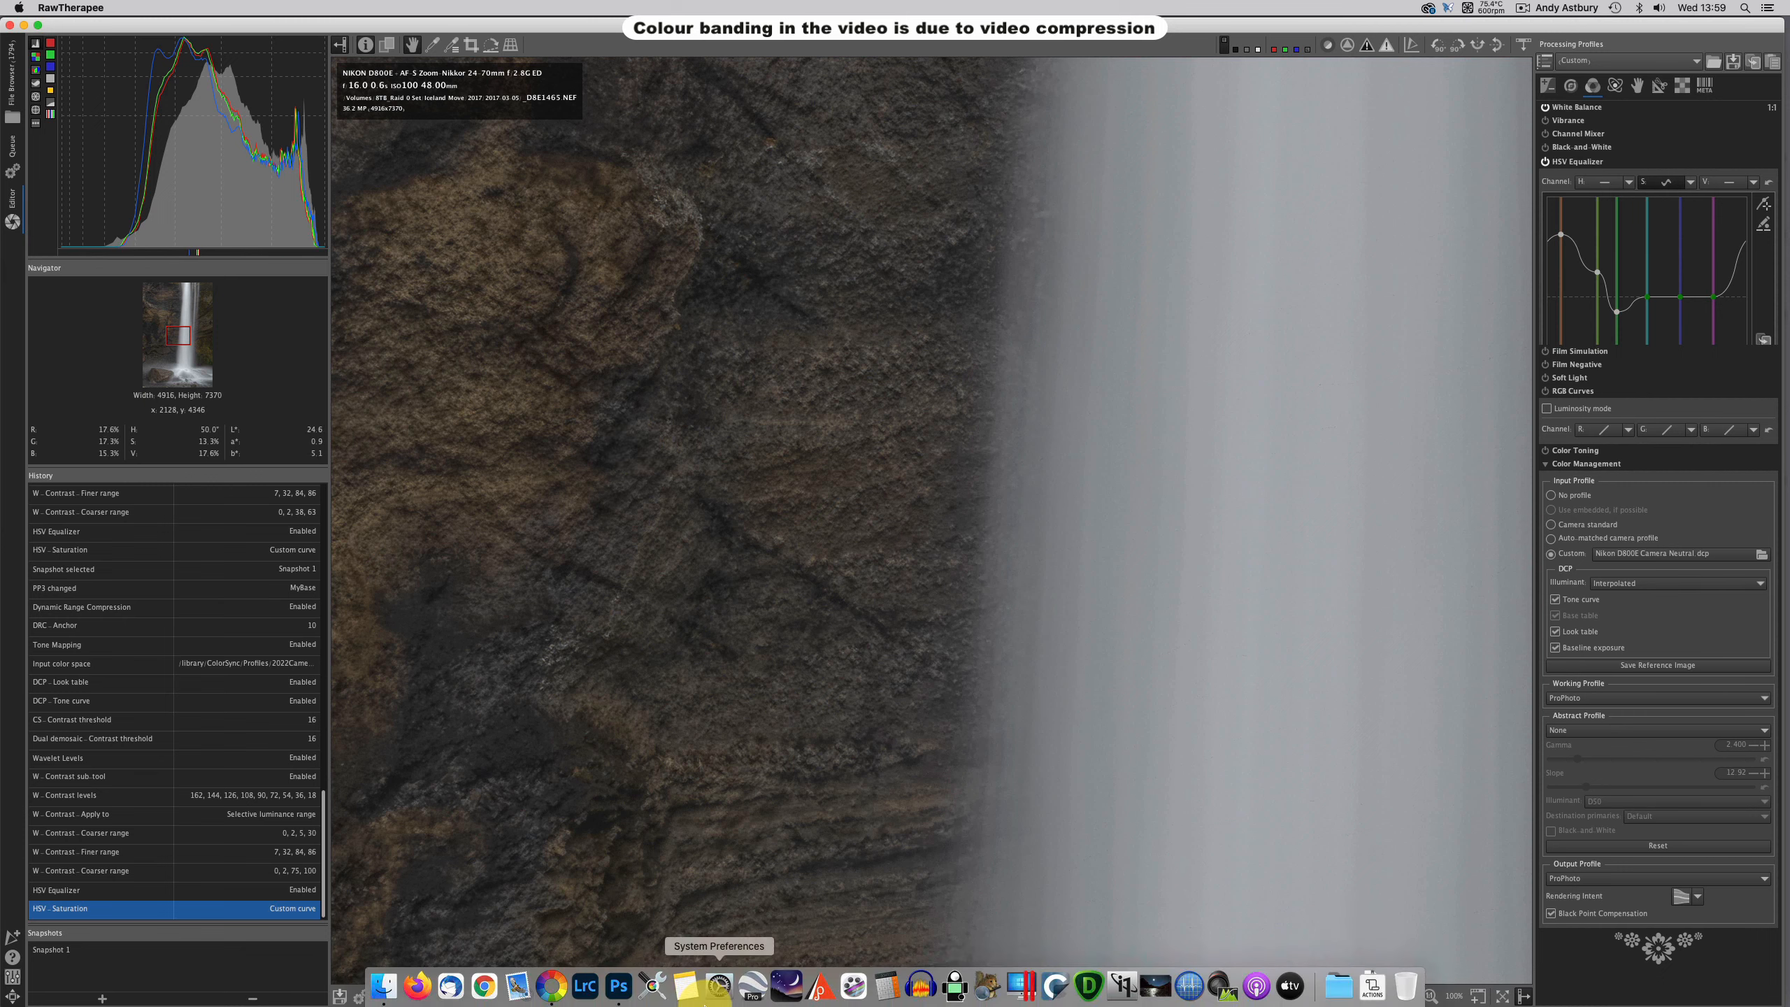
click(619, 987)
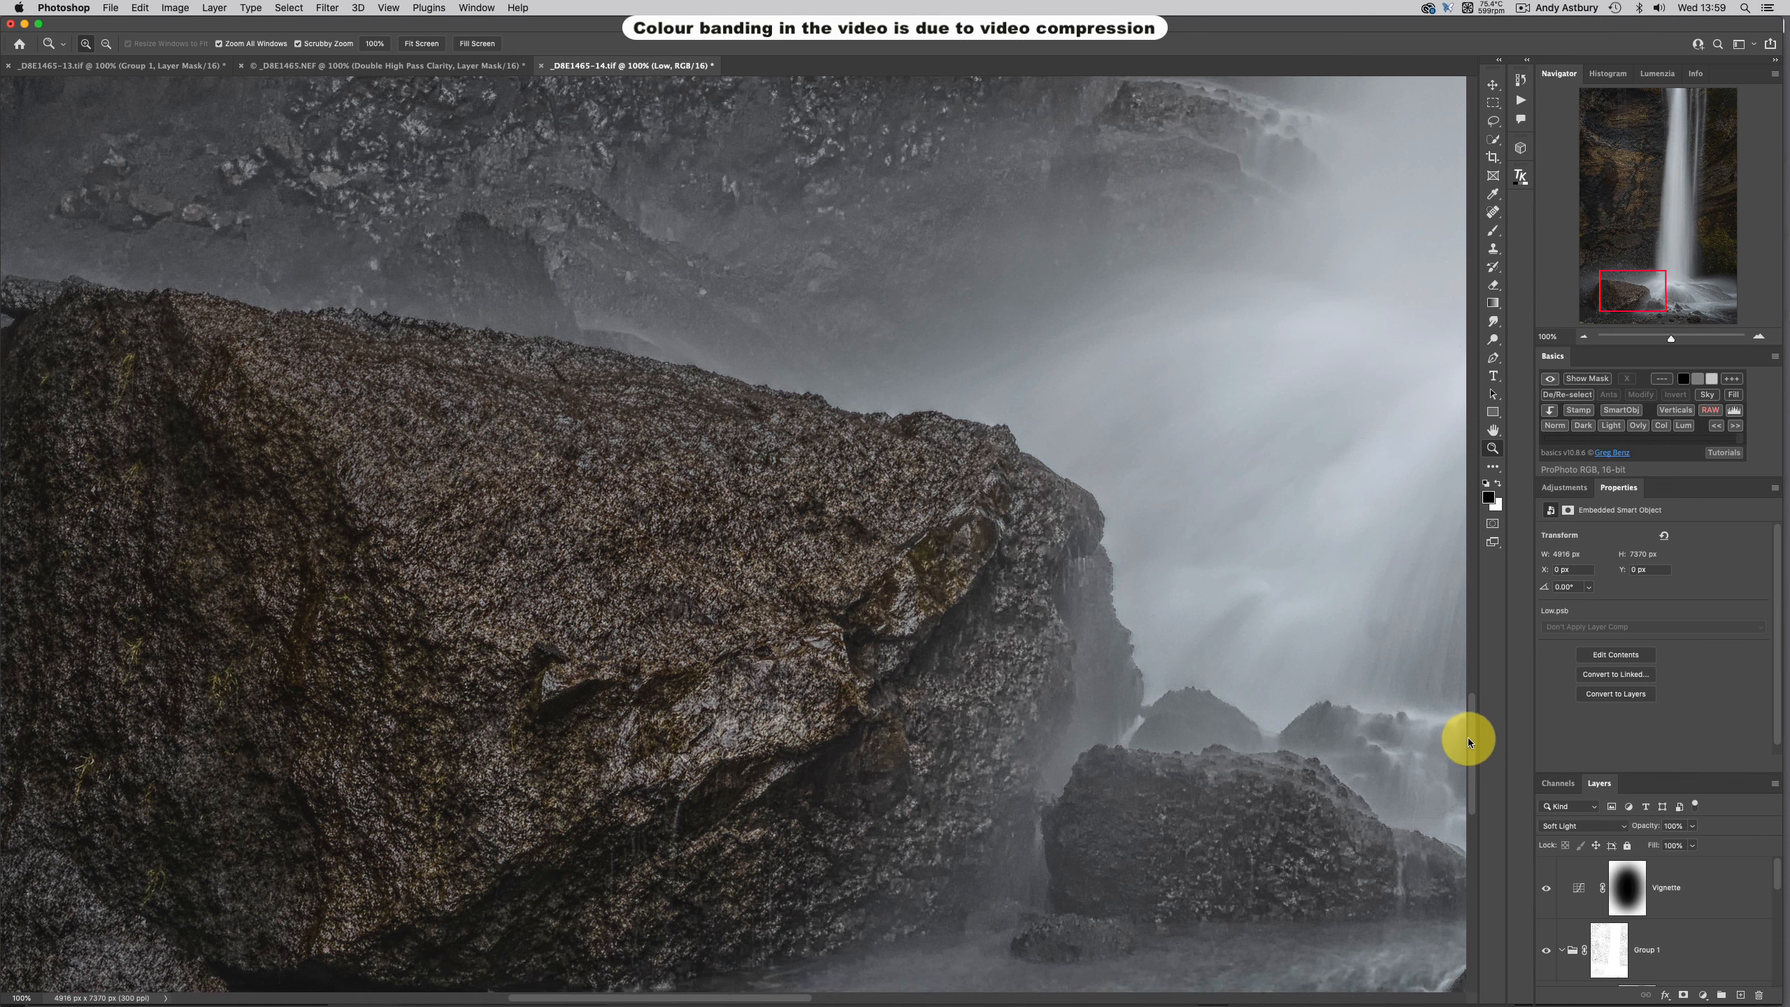
drag(1618, 288, 1606, 191)
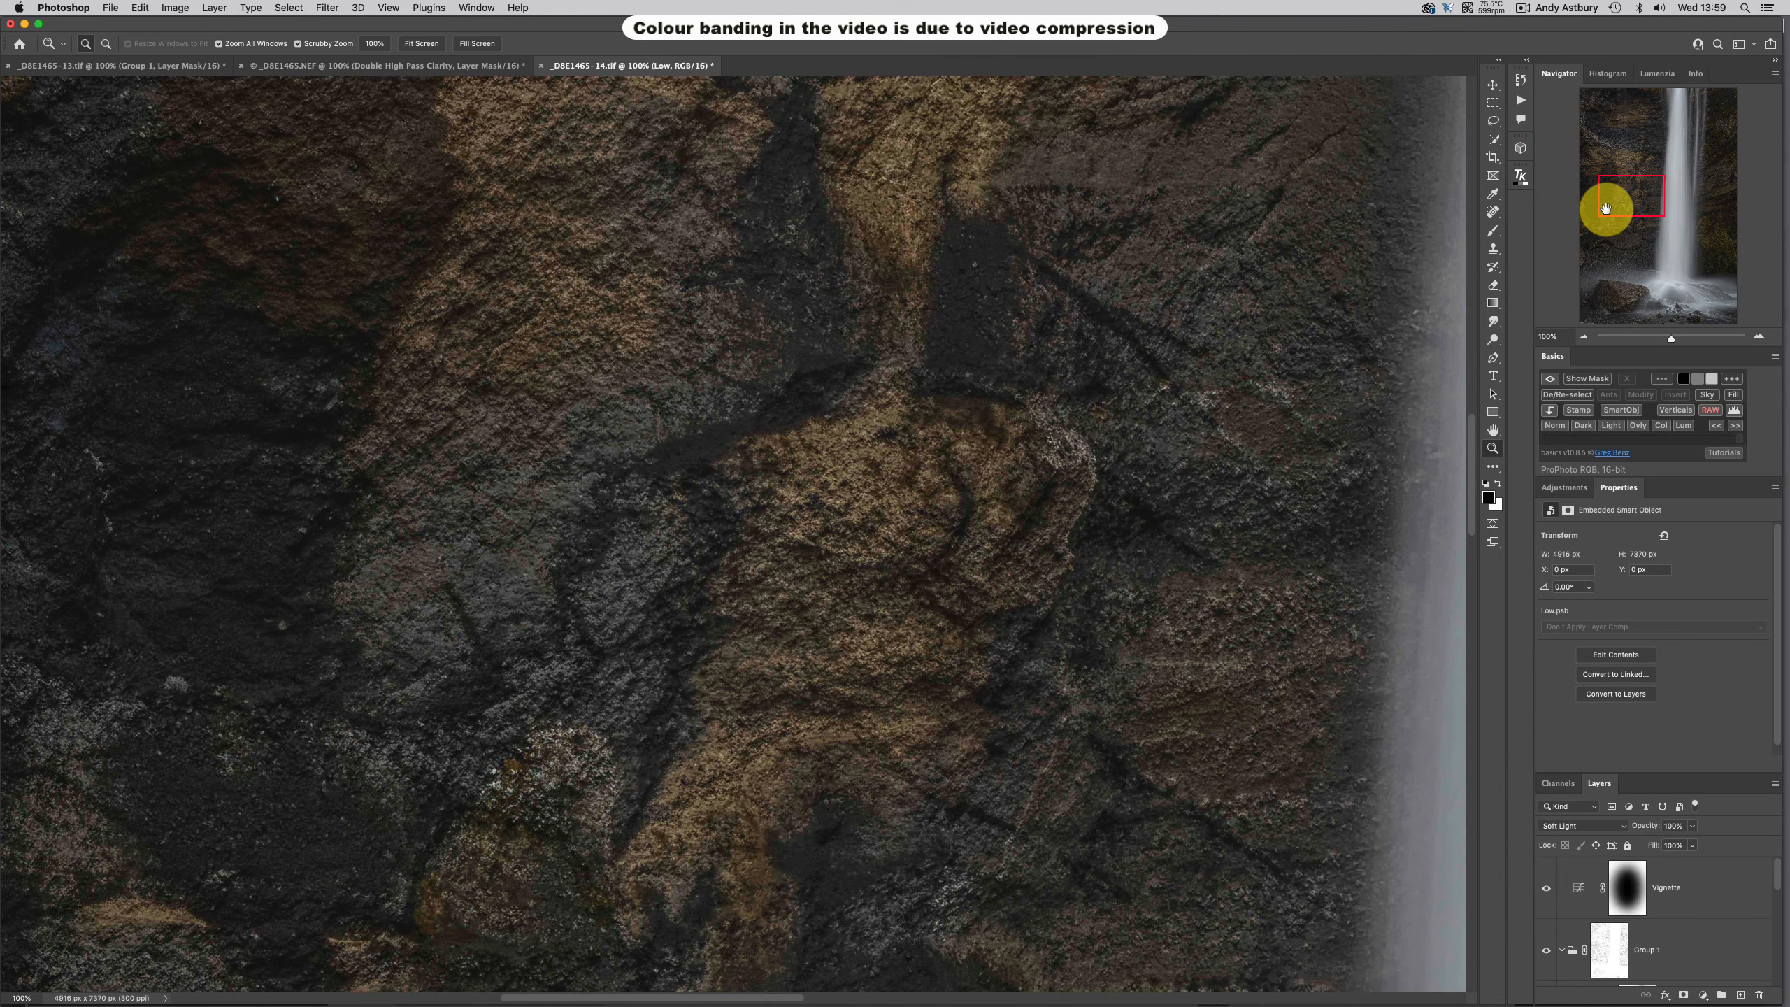
Show the full layer stack in a floating window beside Lumenzia, and look briefly at the TK Lum-Mask plugin
drag(1599, 783, 1146, 183)
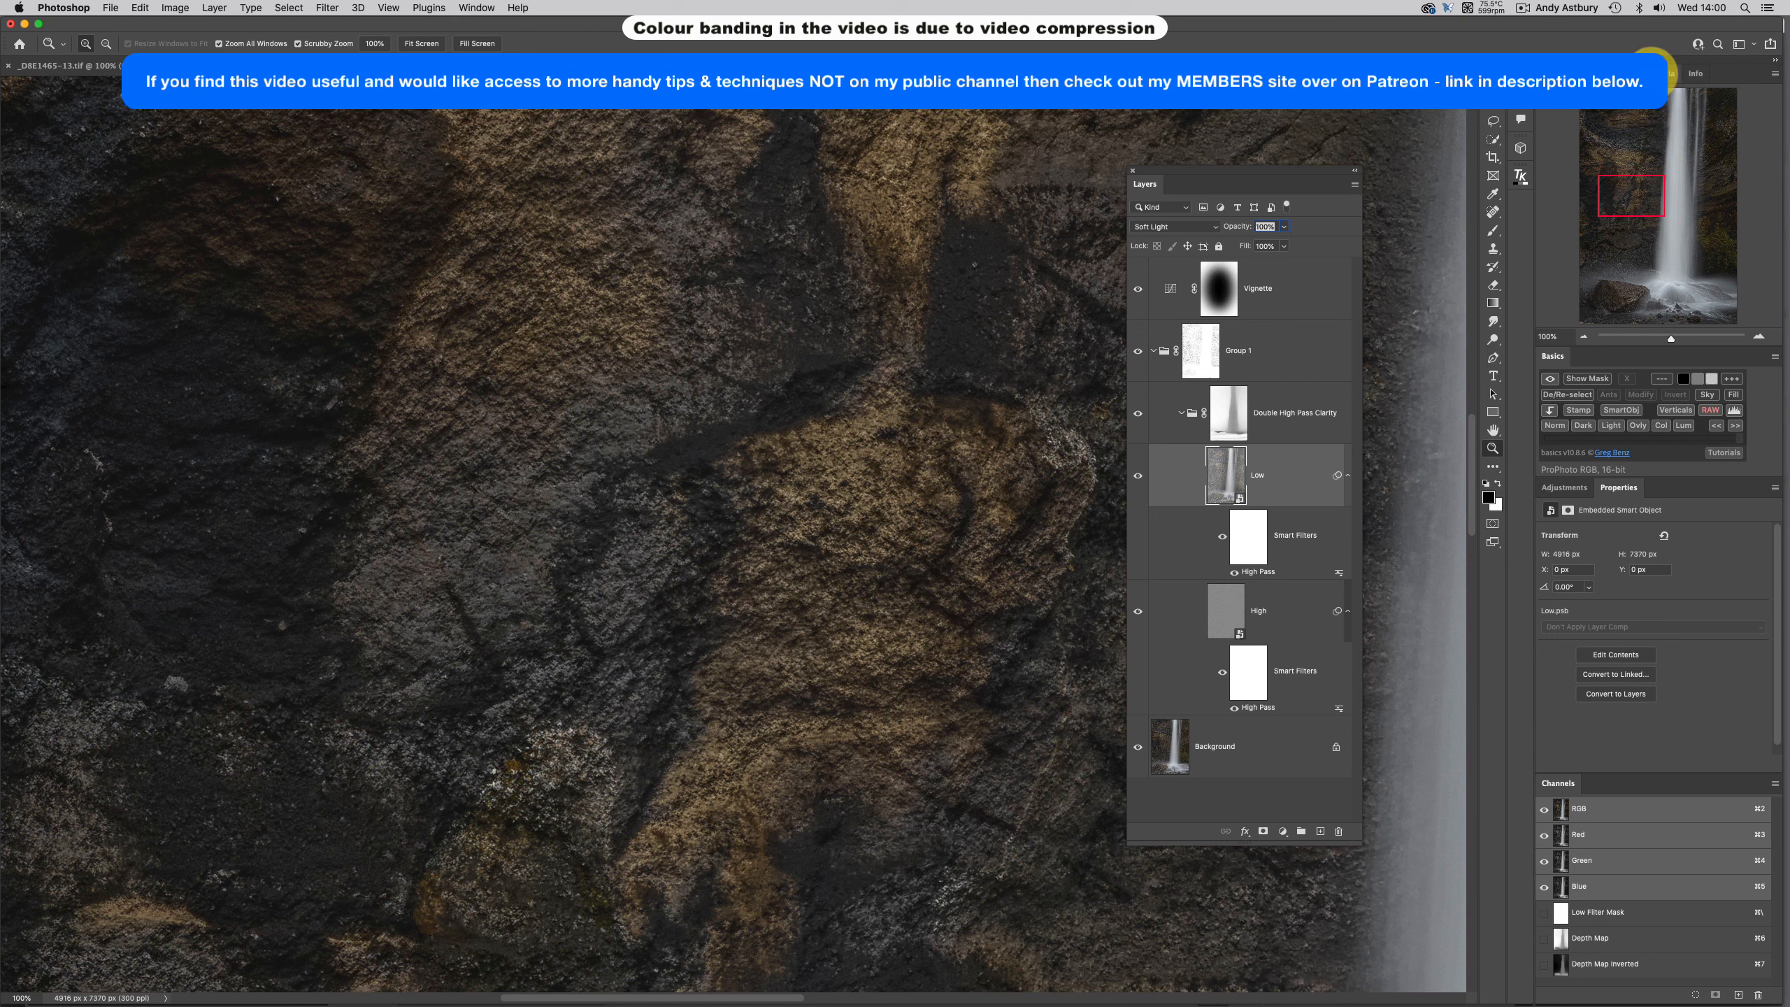
click(1662, 70)
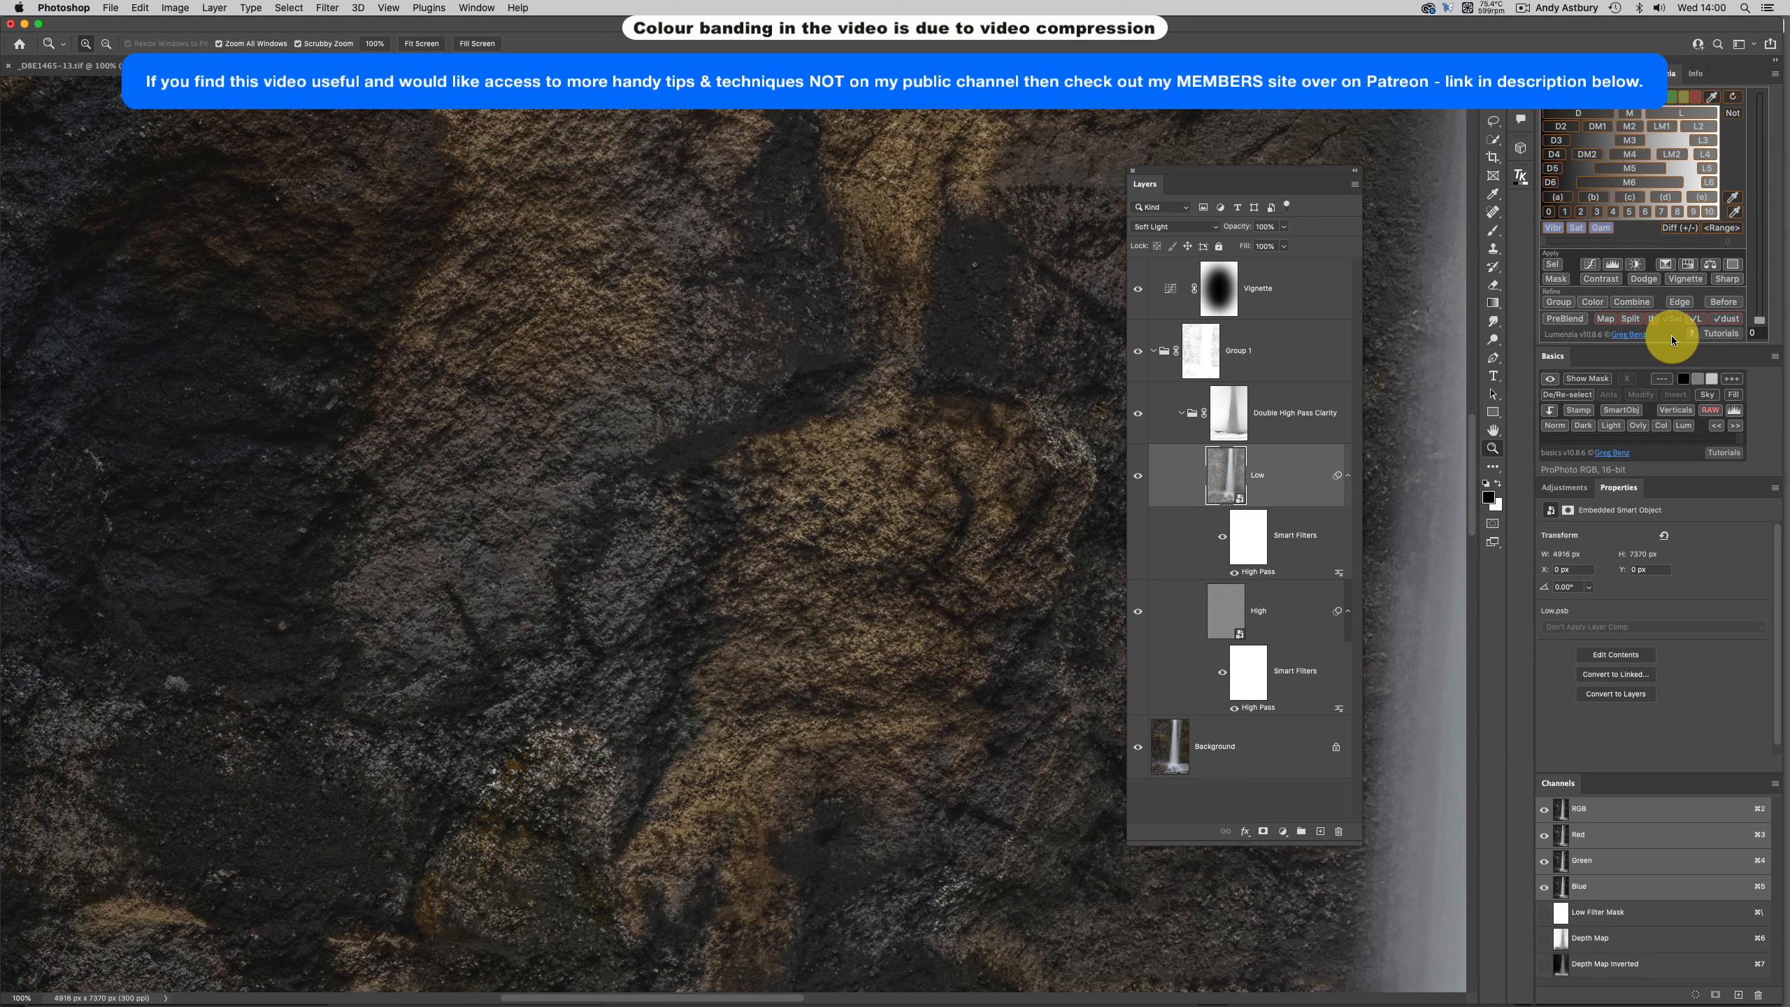
click(1520, 177)
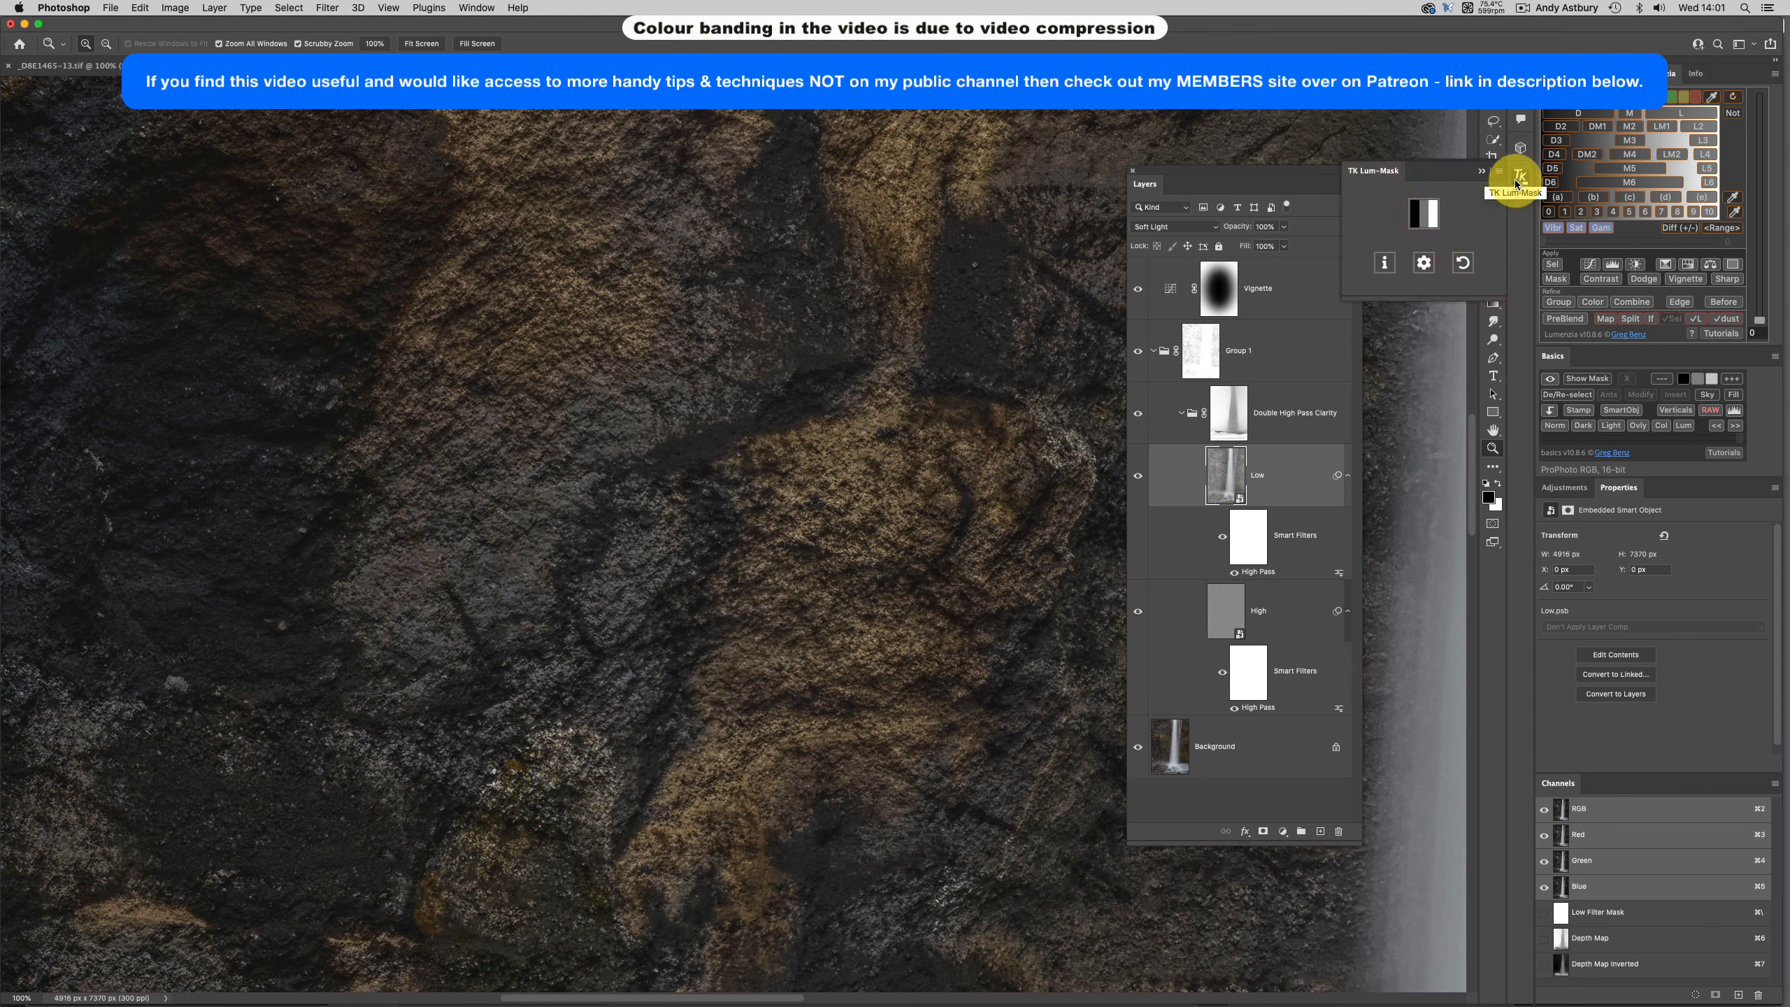
click(1481, 171)
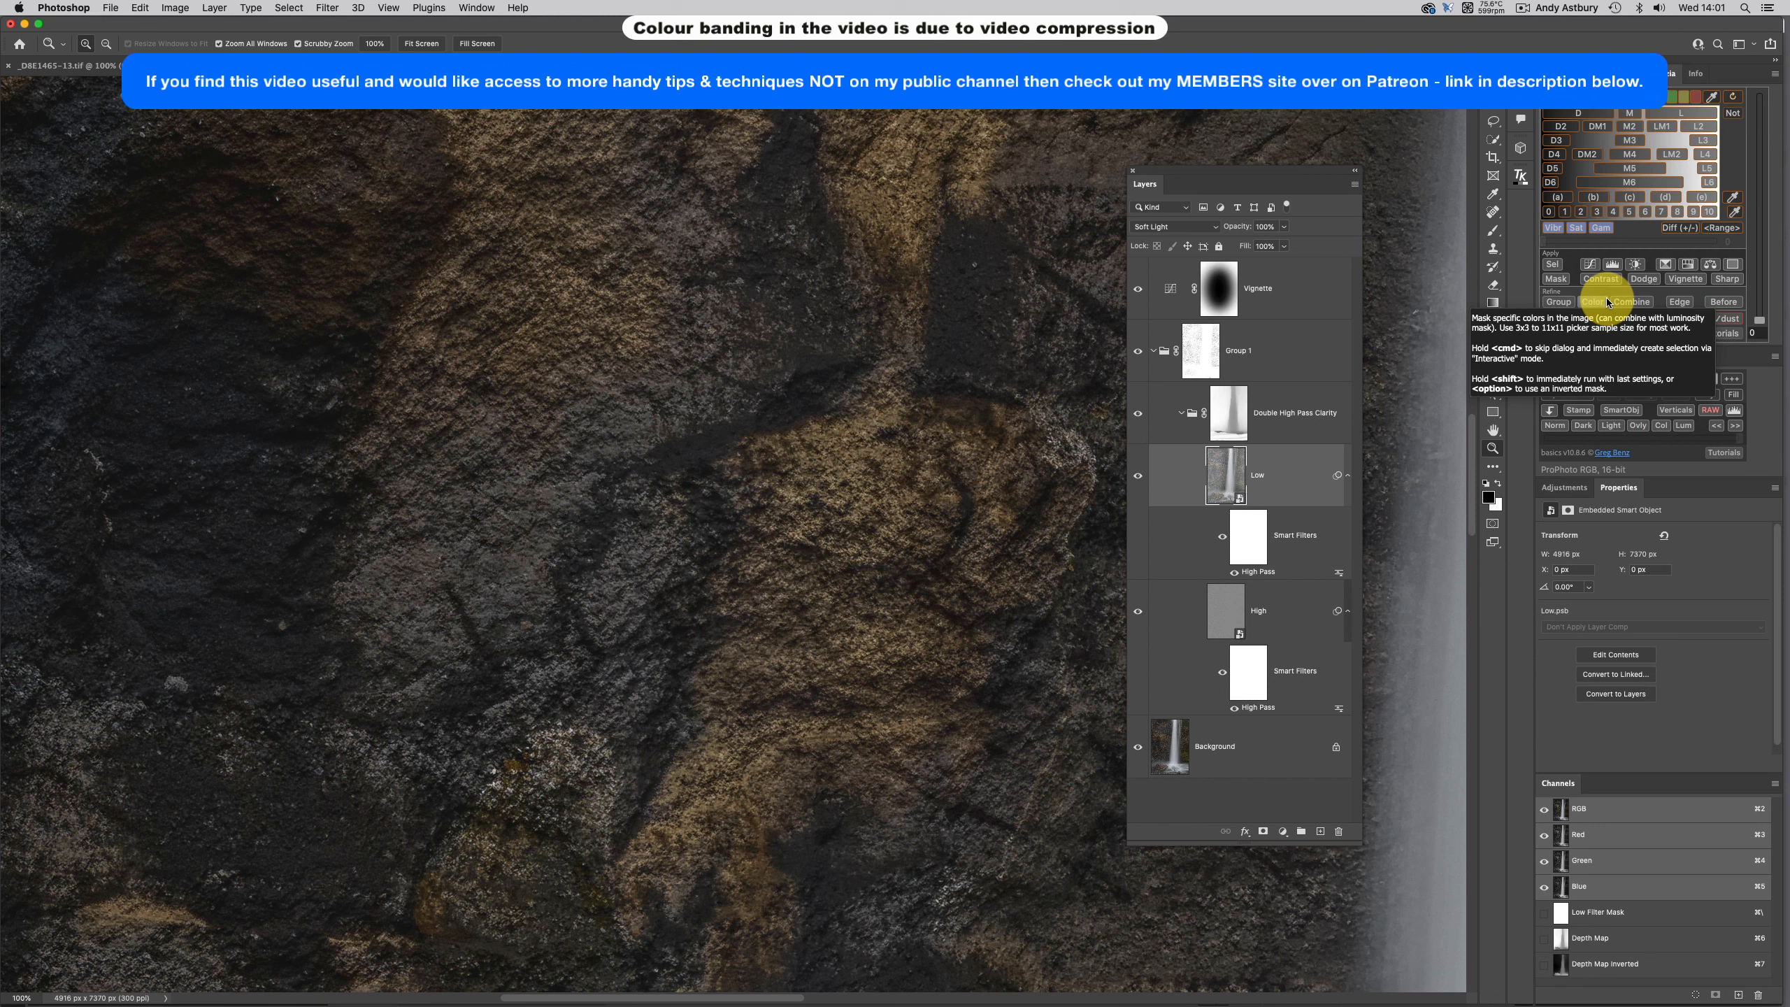